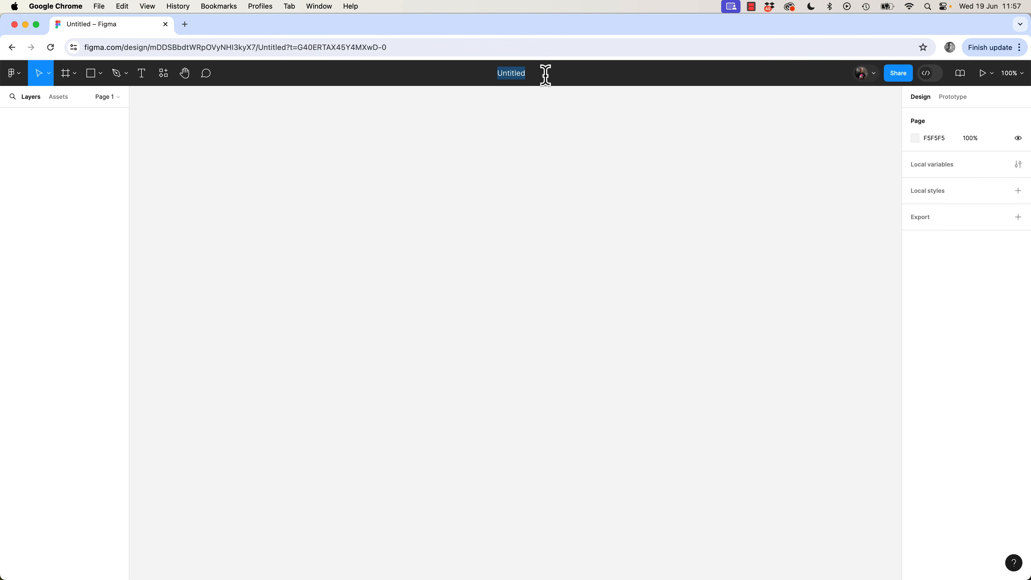
Rename the untitled design file as Portfolio V1
text(Portfolio V1)
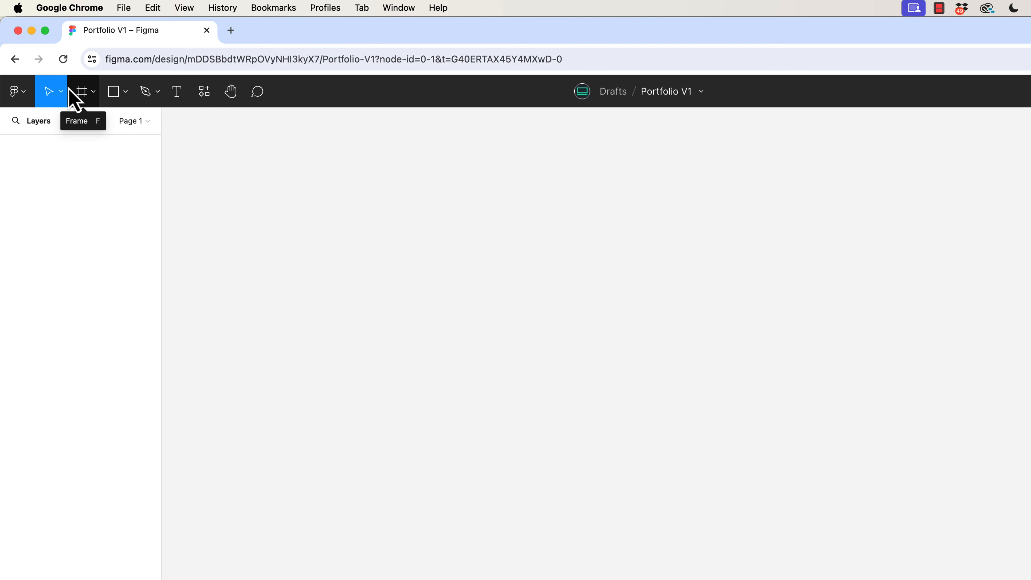
Add a new frame using the Desktop preset of 1440 × 1024
click(83, 92)
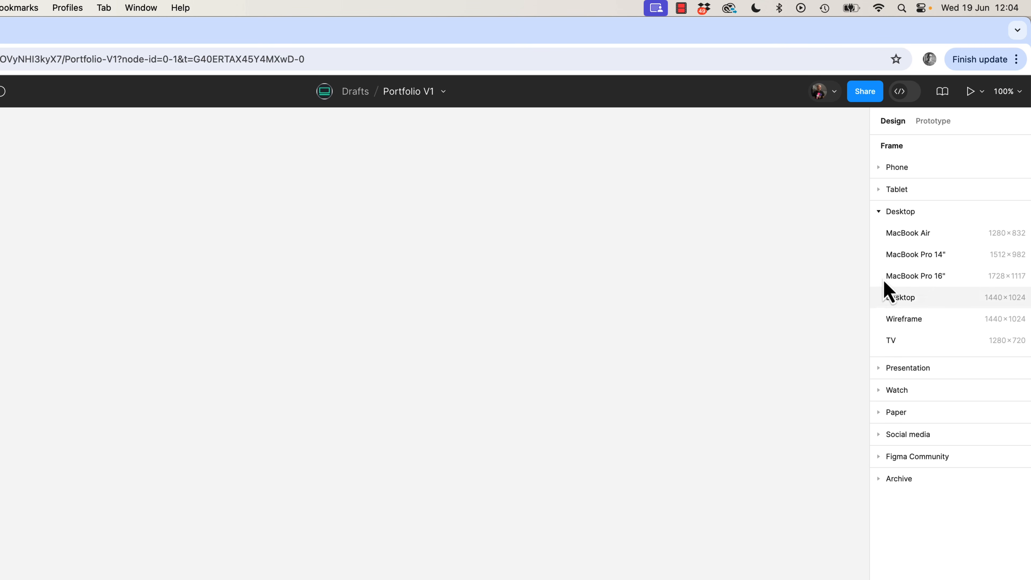
click(882, 169)
click(882, 171)
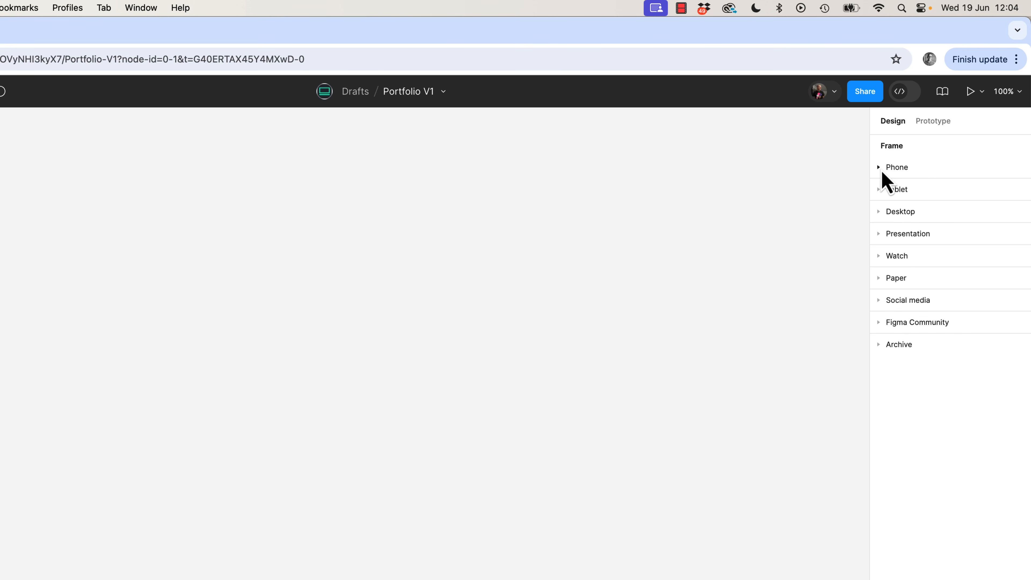
click(877, 215)
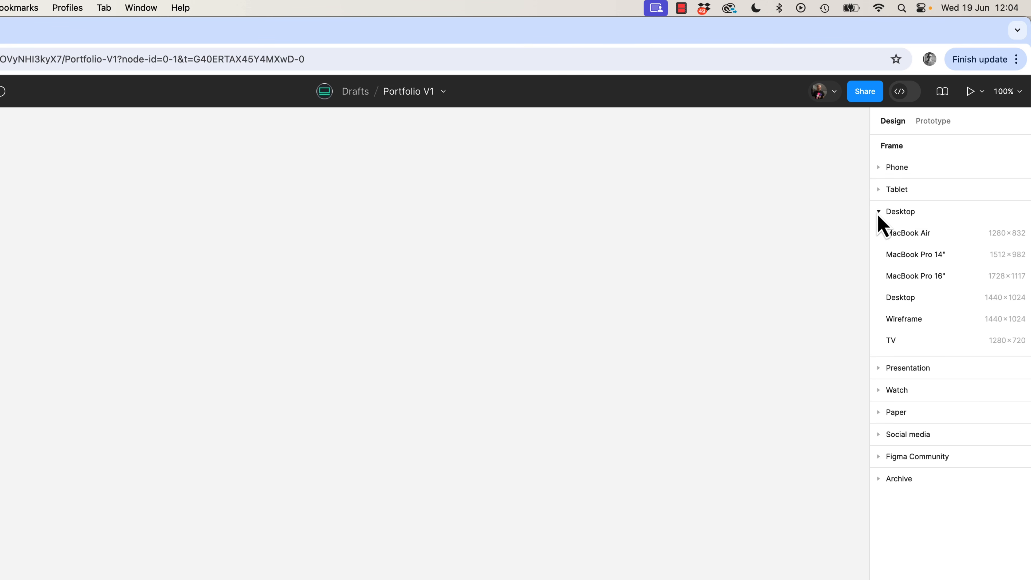
click(902, 300)
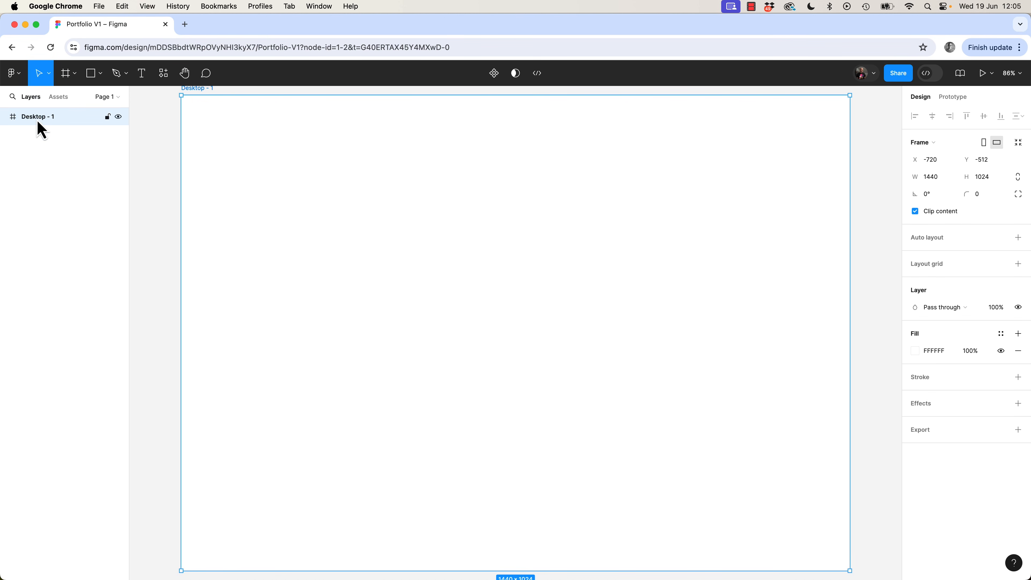
Rename the new desktop frame as Homepage
double_click(56, 121)
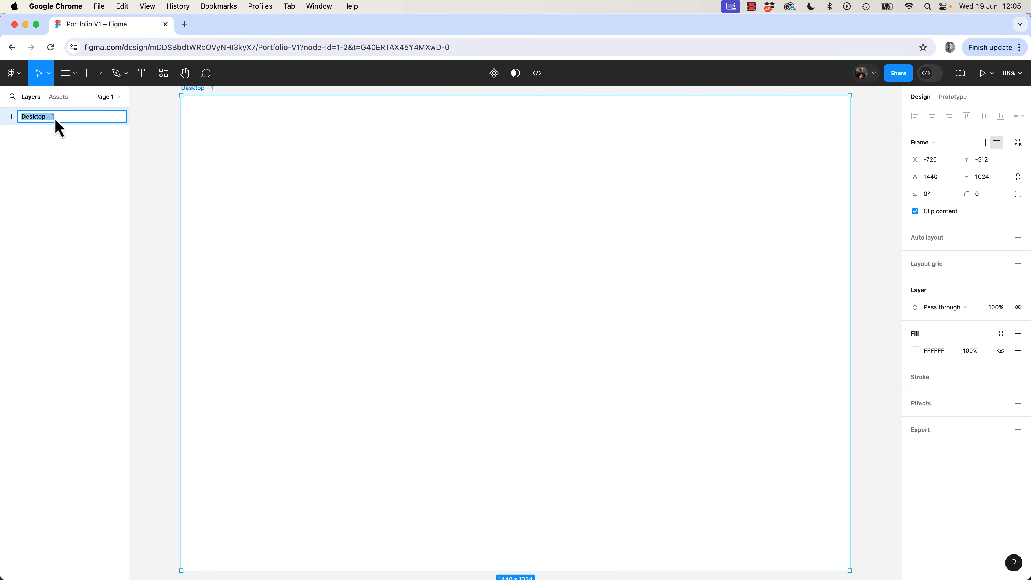
text(Homepage)
key(Return)
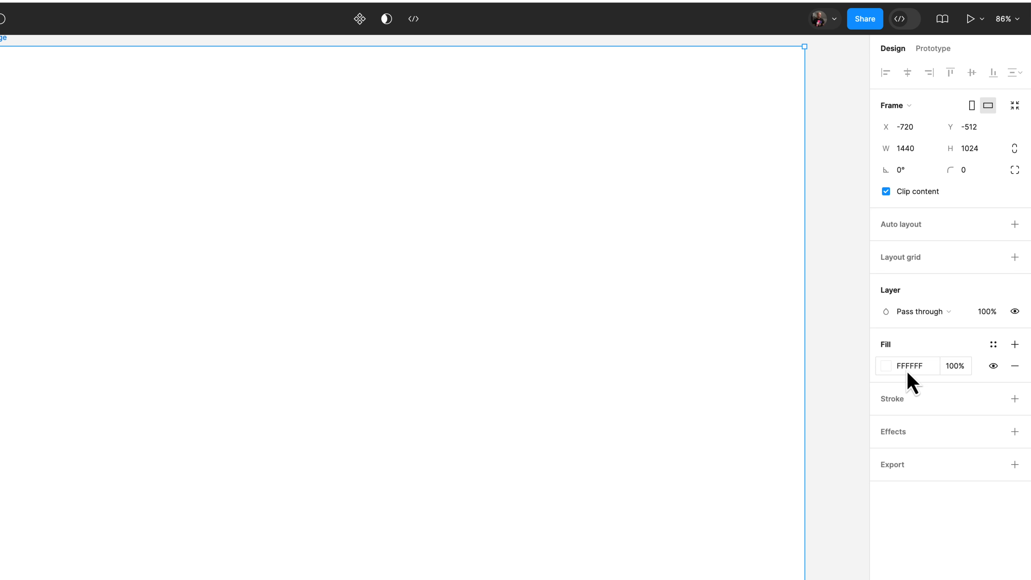
Set the Homepage frame's fill colour to 475350 and deselect the frame
click(907, 374)
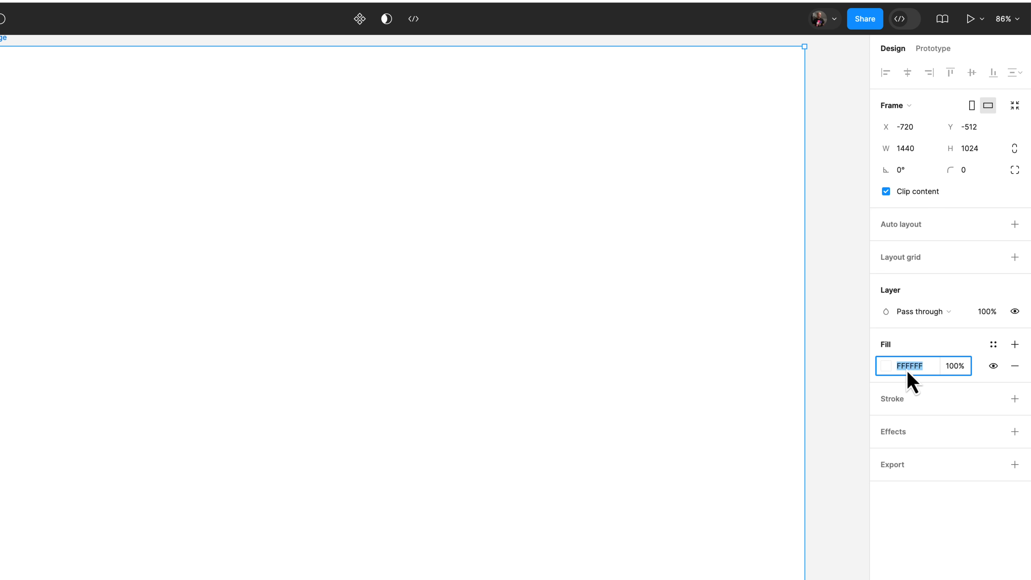
click(887, 368)
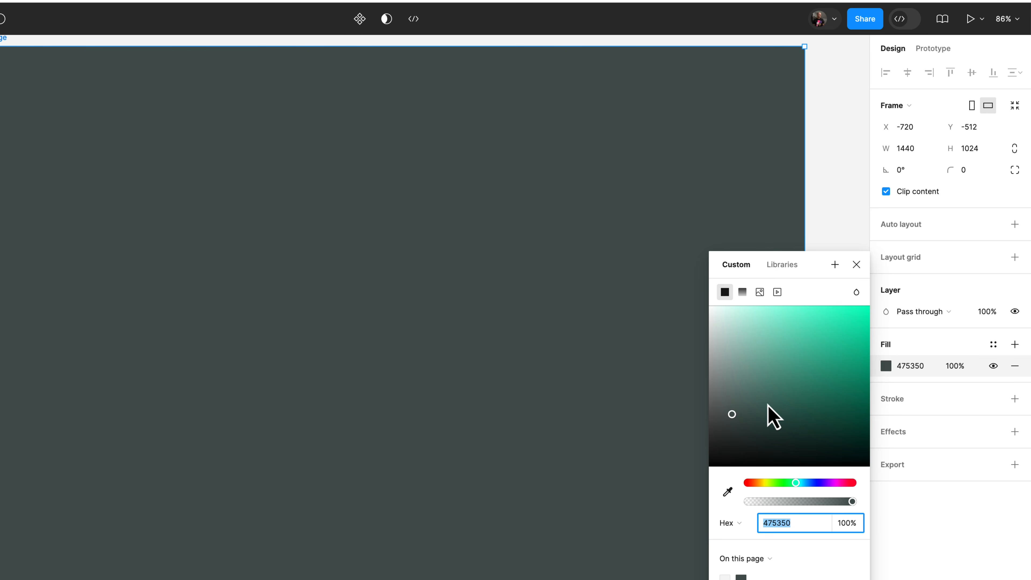
drag(767, 406, 791, 378)
click(913, 367)
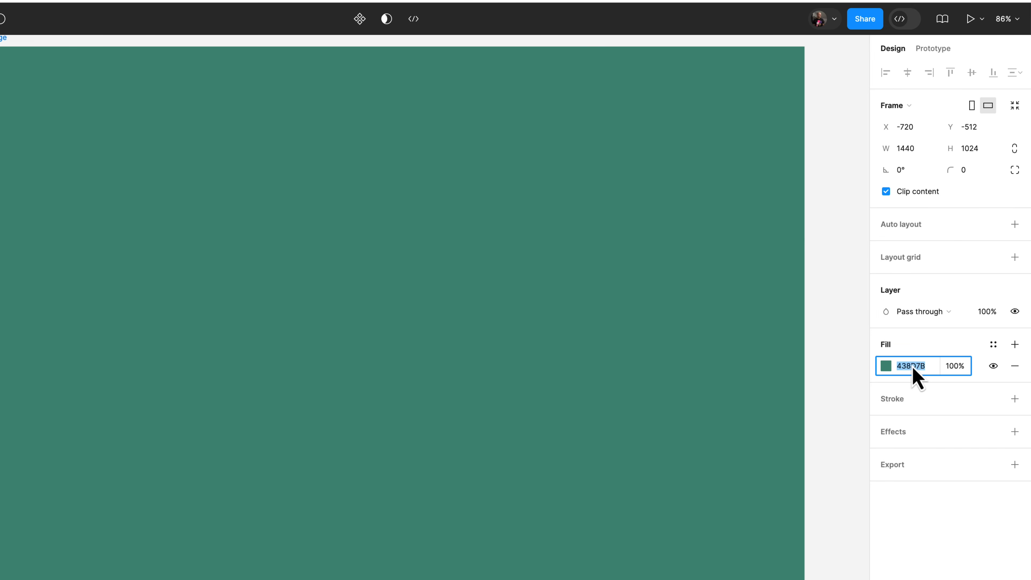
text(475350)
key(Return)
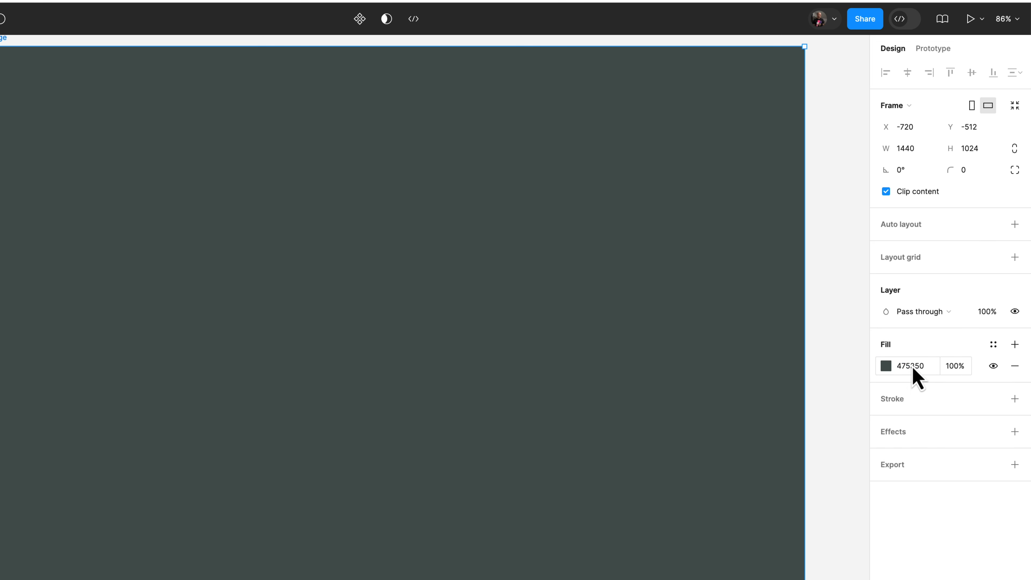
click(843, 264)
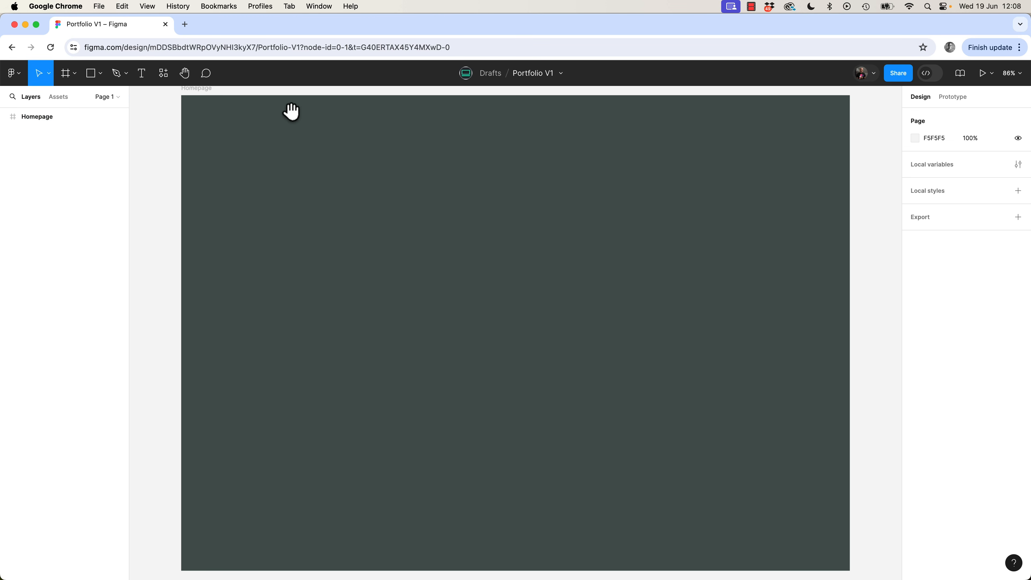
Draw a small square frame of about 54 × 54 to the left of the Homepage frame, level with its upper edge
drag(298, 186, 620, 300)
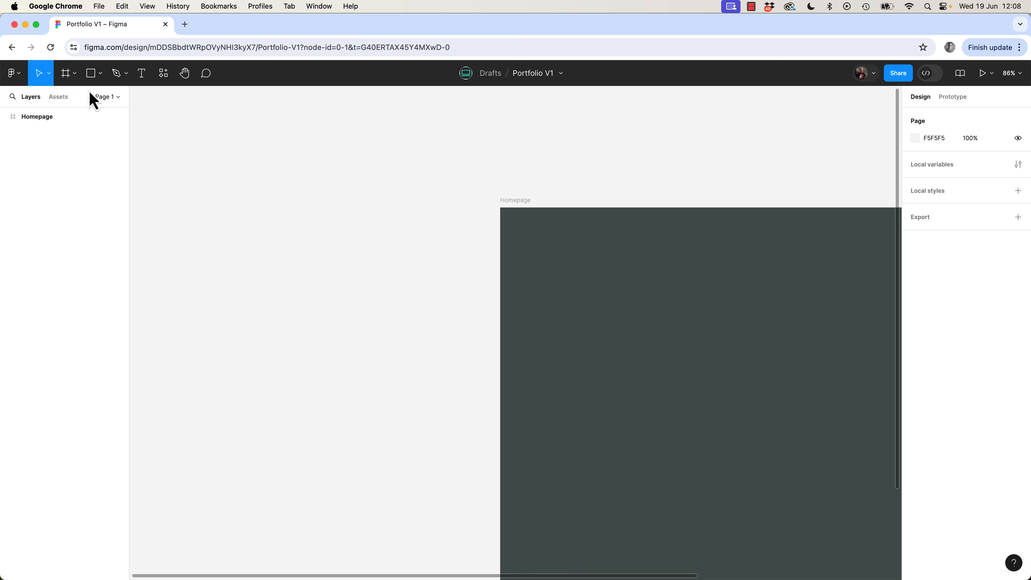
click(65, 74)
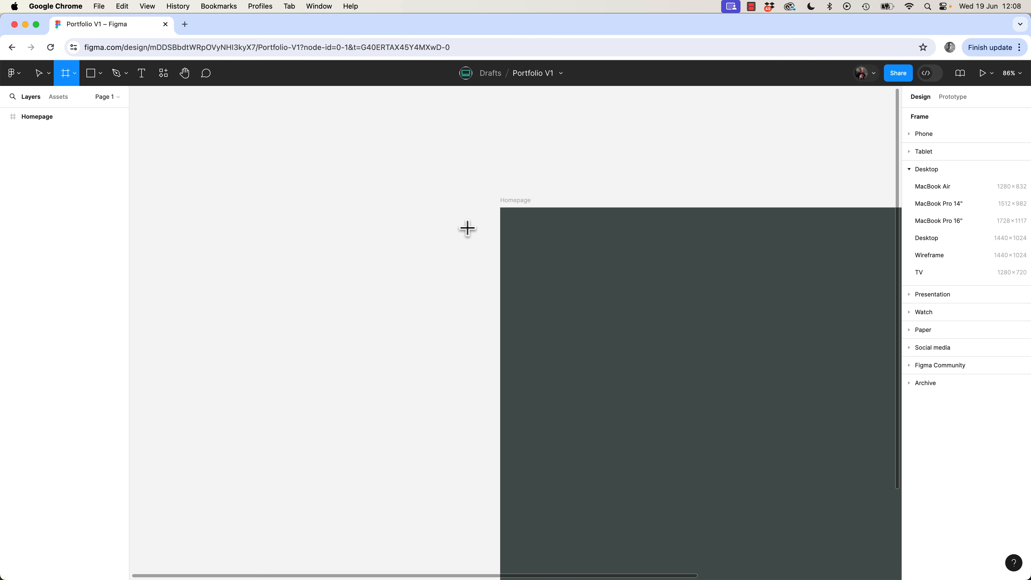
drag(437, 207, 464, 234)
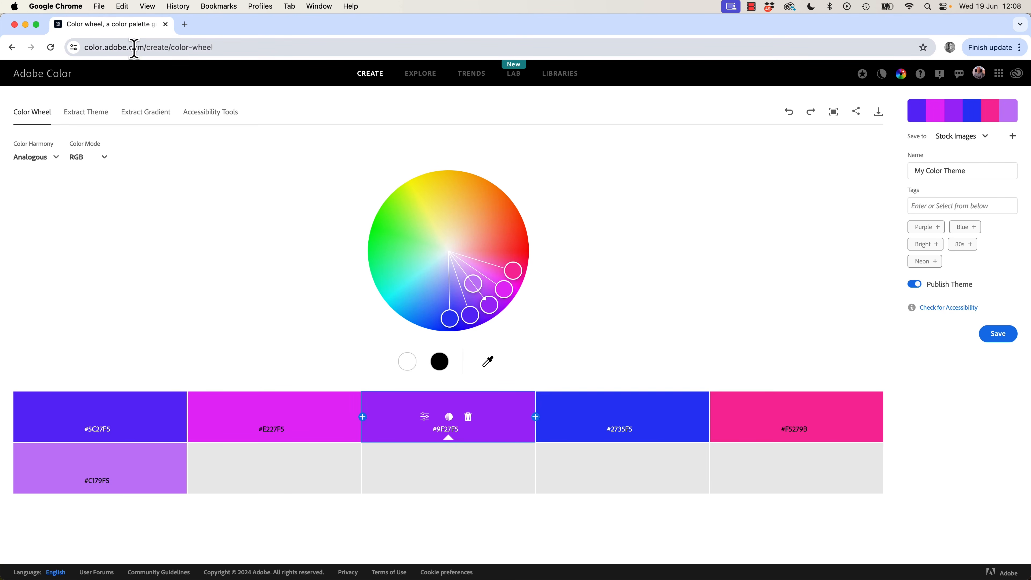
Switch to Adobe Color, explore the most popular color themes and open the theme of sage, orange, cream and pinks
drag(140, 46, 84, 47)
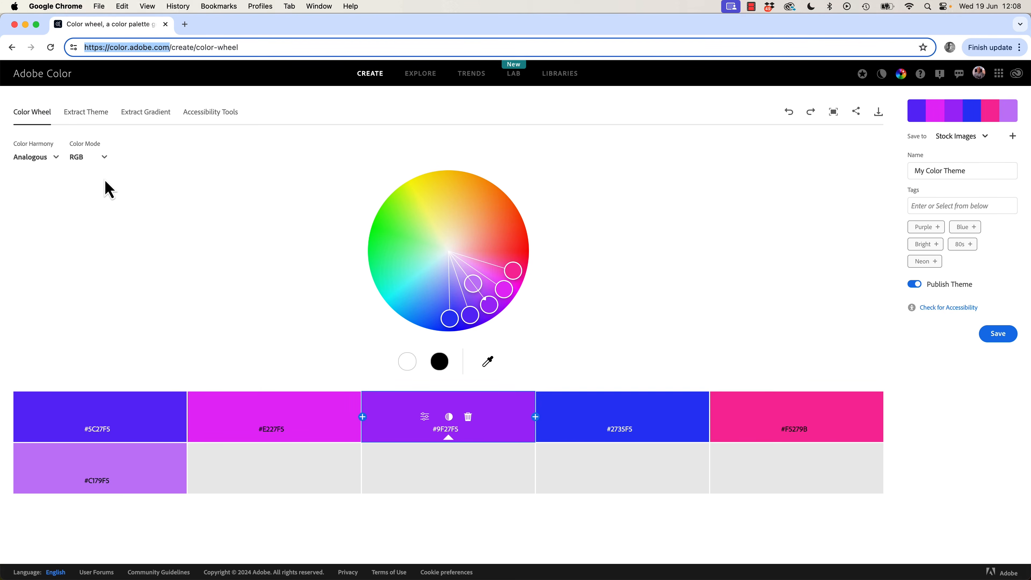
click(421, 73)
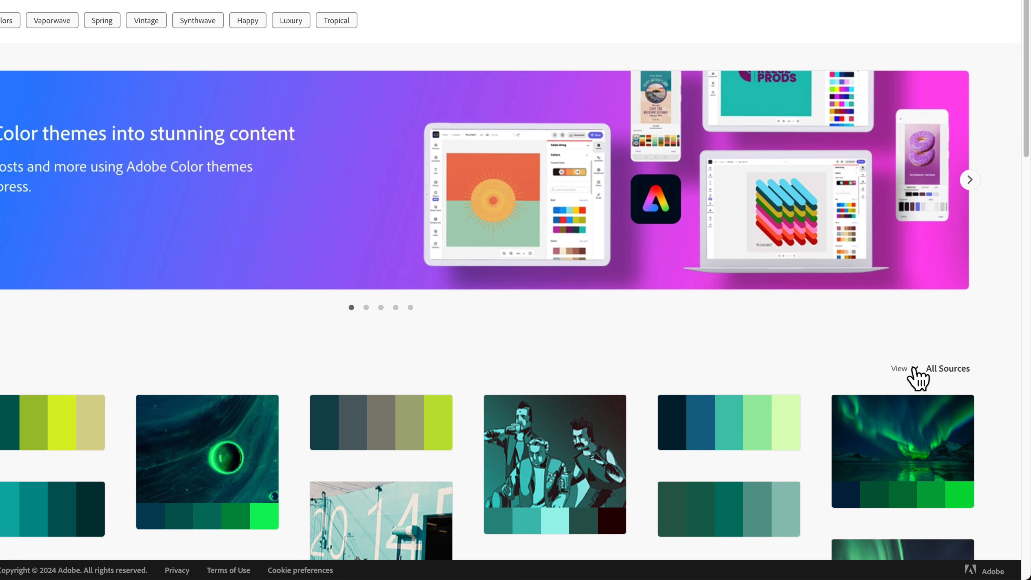
click(941, 410)
mouse_move(929, 412)
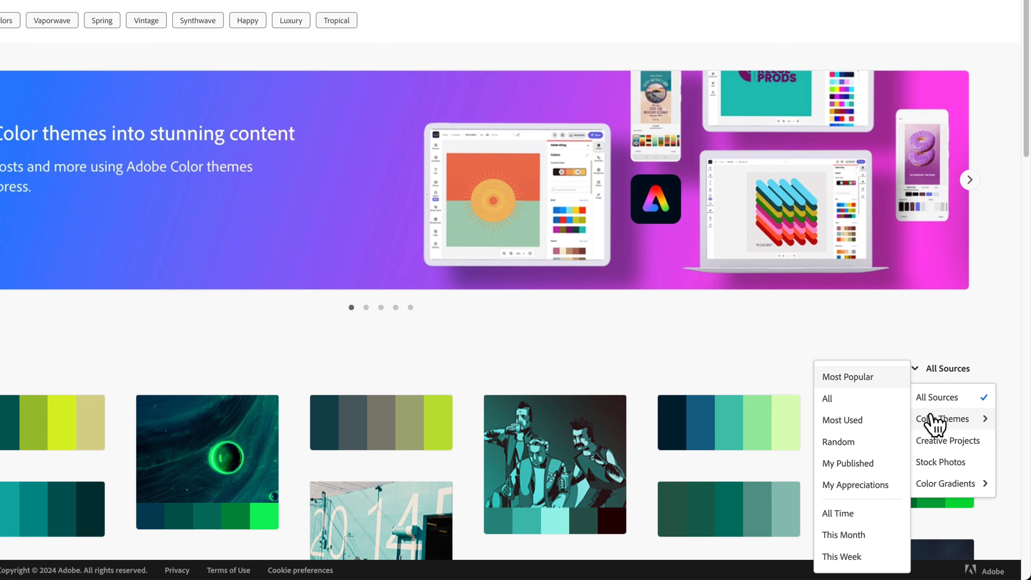
click(852, 382)
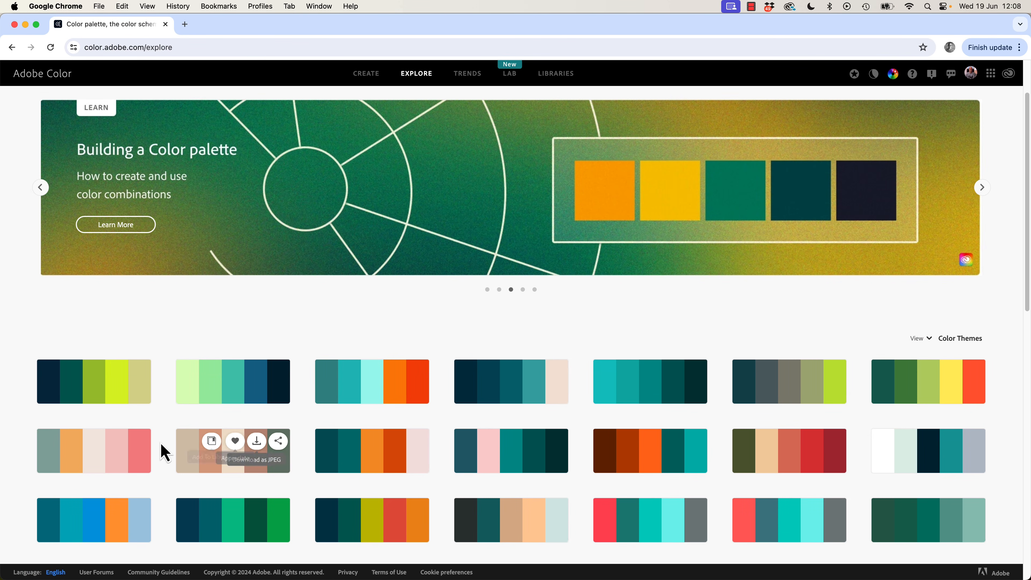
click(107, 465)
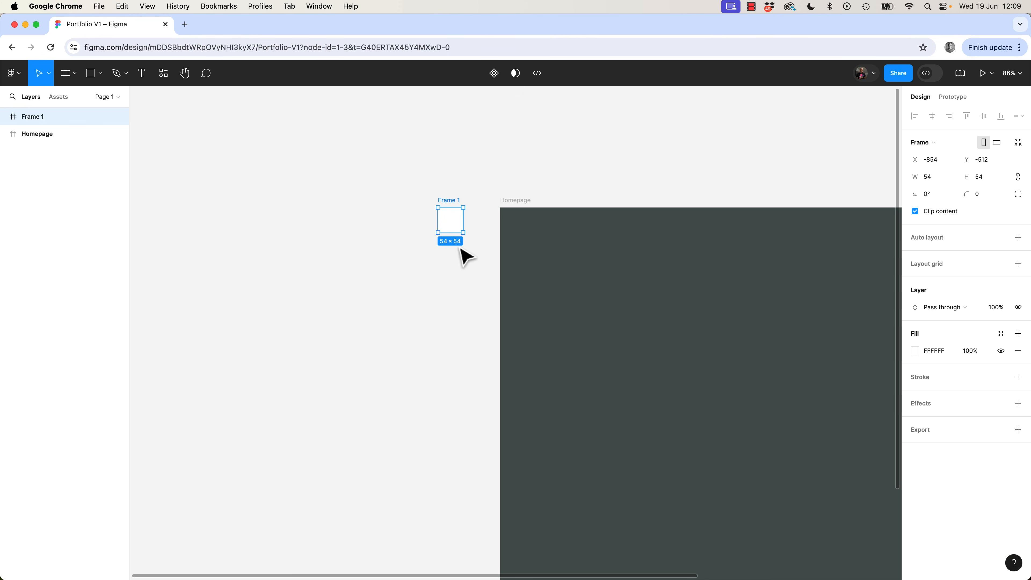
Switch back to the Figma design and set the small square frame's fill to 86A69D
click(934, 351)
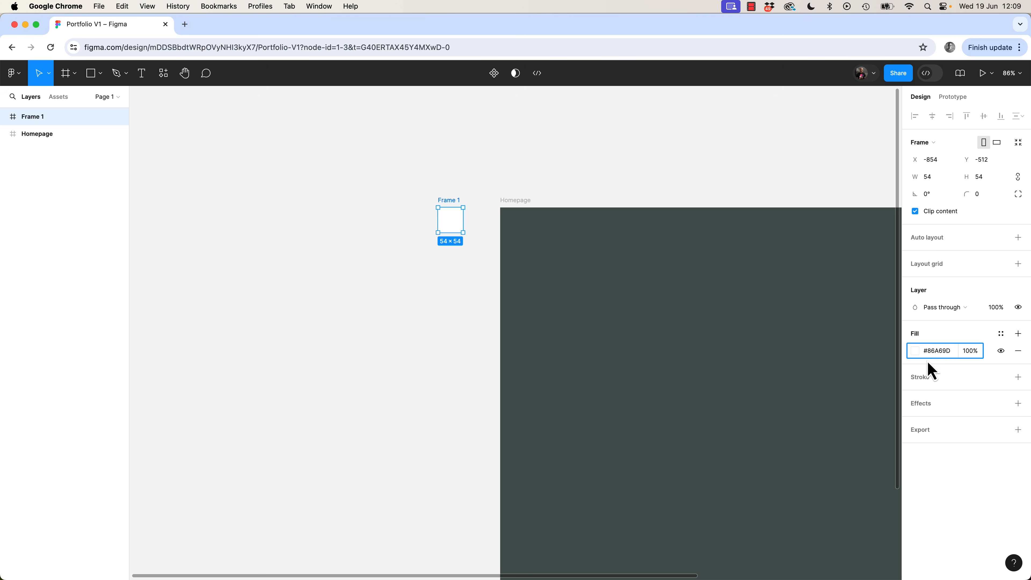
key(Return)
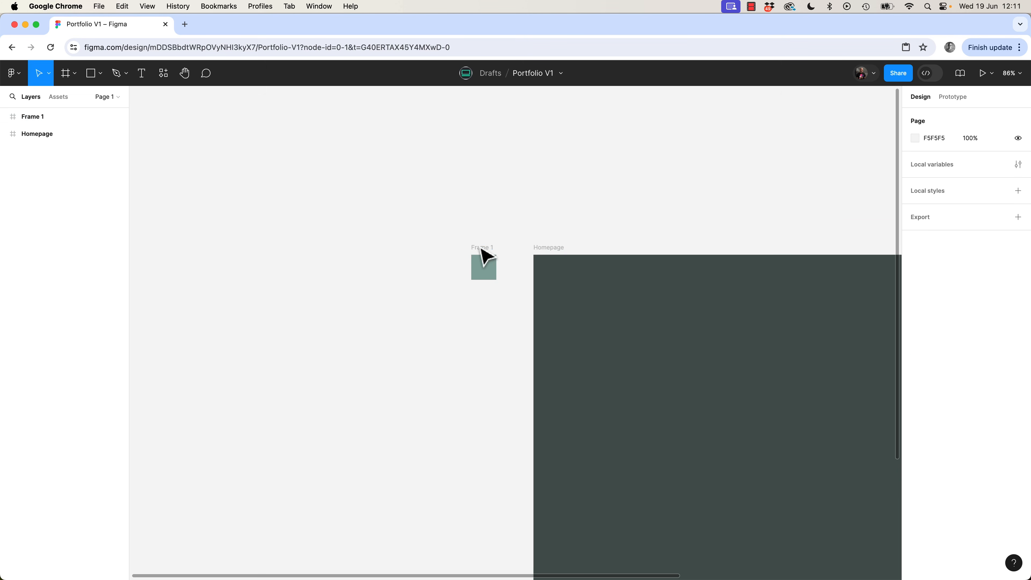
Duplicate the green swatch frame and place the copy directly below the original
click(484, 260)
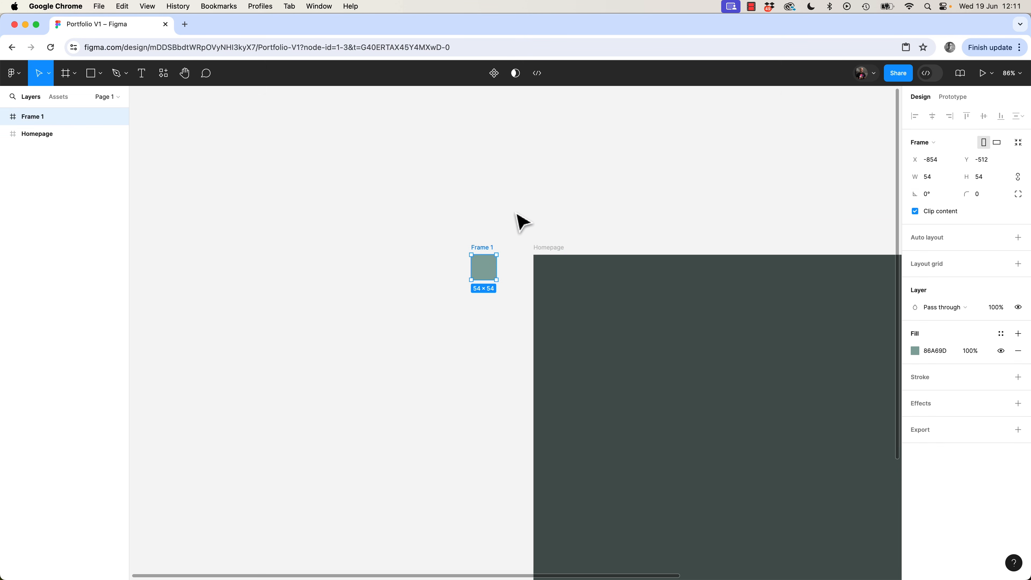
key(super+d)
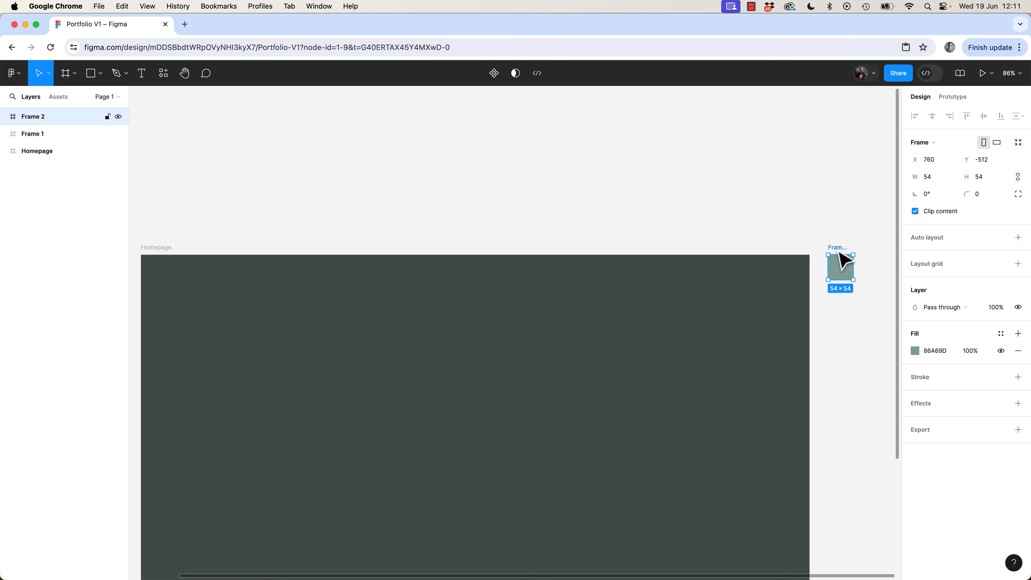
drag(839, 258, 394, 302)
key(space)
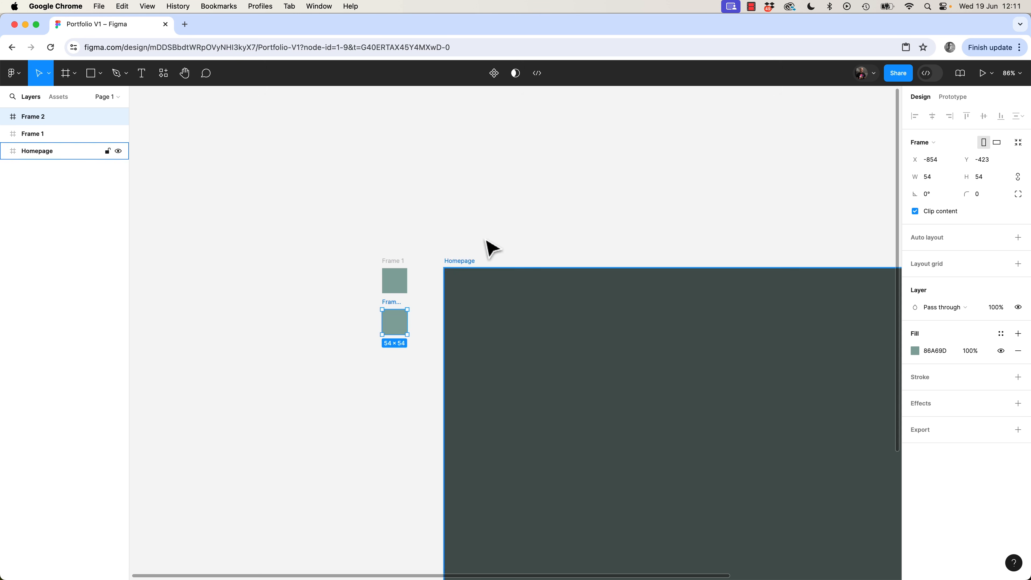
Move the duplicated swatch slightly lower to Y -417 and set its fill to F2B263
key(space)
mouse_move(491, 248)
mouse_down()
mouse_move(605, 282)
mouse_move(465, 200)
mouse_move(591, 279)
mouse_move(494, 315)
mouse_move(456, 233)
mouse_move(486, 244)
mouse_up()
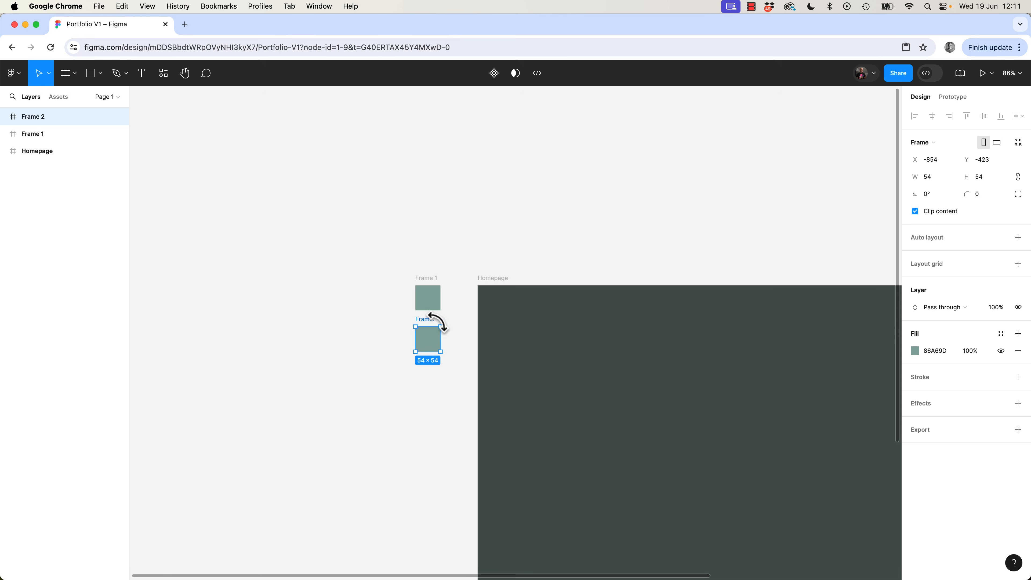
mouse_move(428, 329)
mouse_down()
mouse_move(421, 348)
mouse_move(424, 324)
mouse_up()
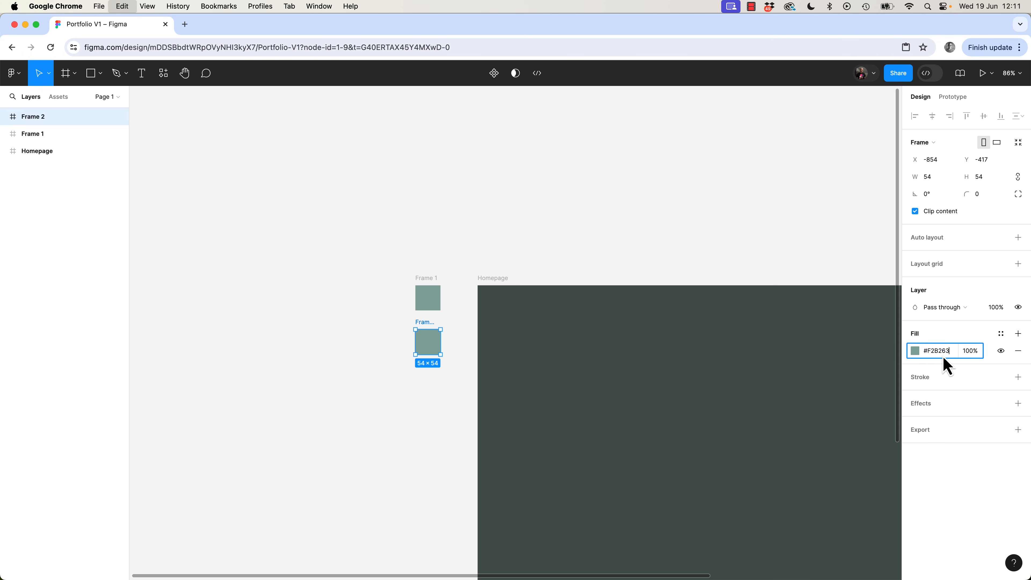
key(Return)
scroll(380, 345, right, 2)
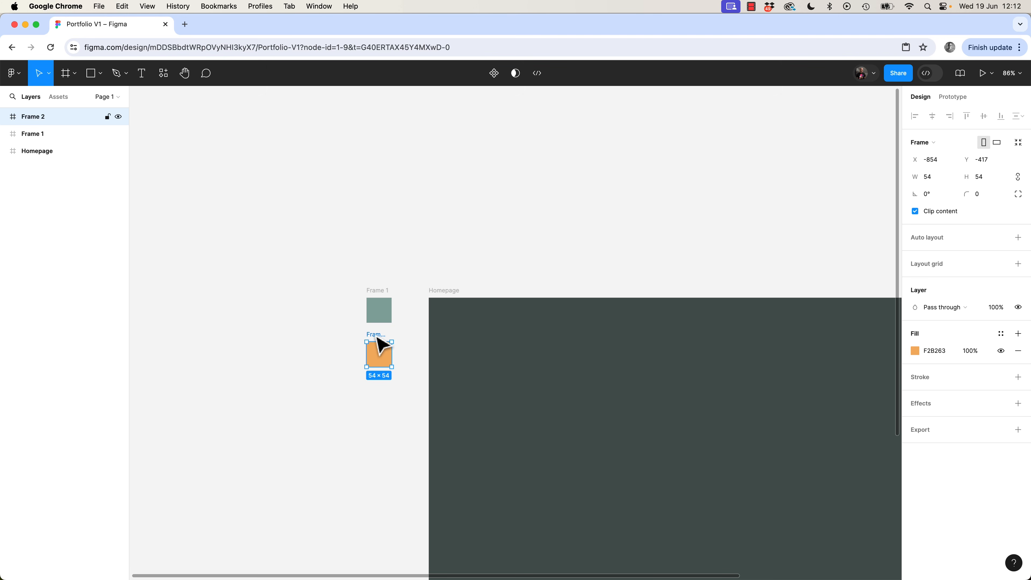
key(super+d)
key(super+z)
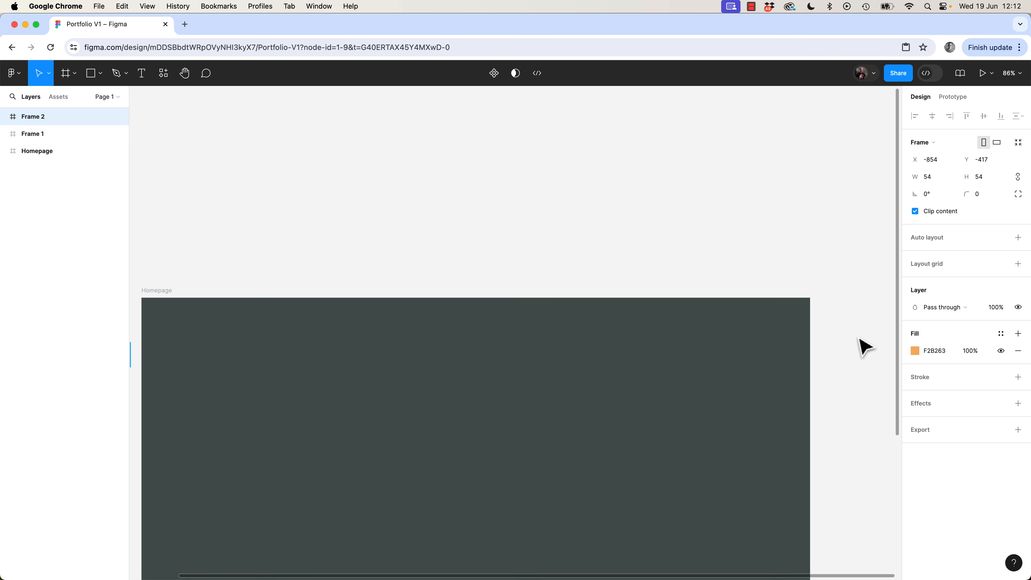
Move the green and orange swatches together further left from the Homepage frame, to X -973
key(space)
drag(303, 331, 644, 279)
scroll(518, 340, left, 2)
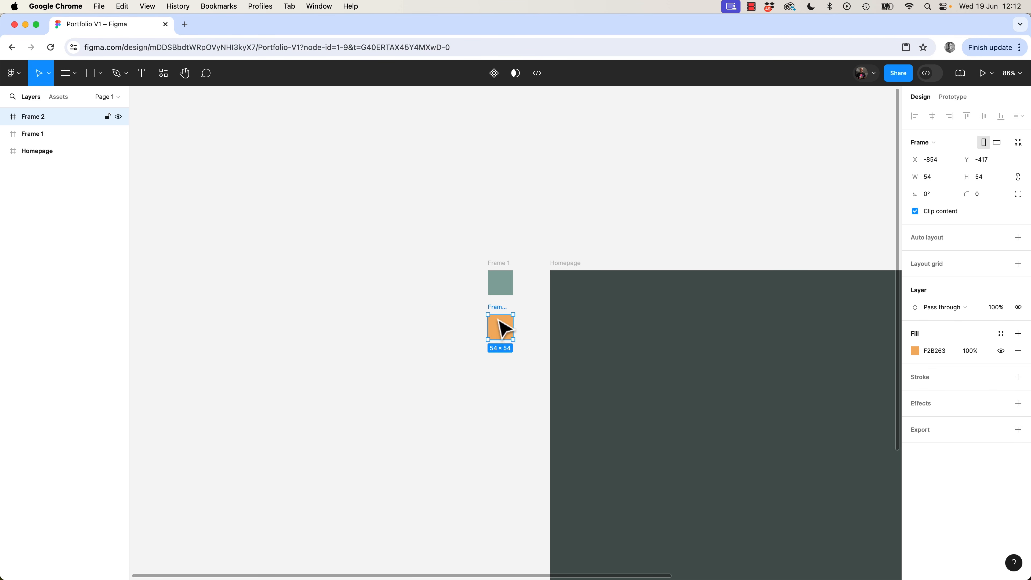
drag(448, 228, 527, 372)
drag(464, 227, 527, 384)
drag(507, 271, 451, 272)
Duplicate the orange swatch, place the copy directly below it at Y -322, and open its fill value for editing
click(487, 323)
drag(494, 302, 409, 363)
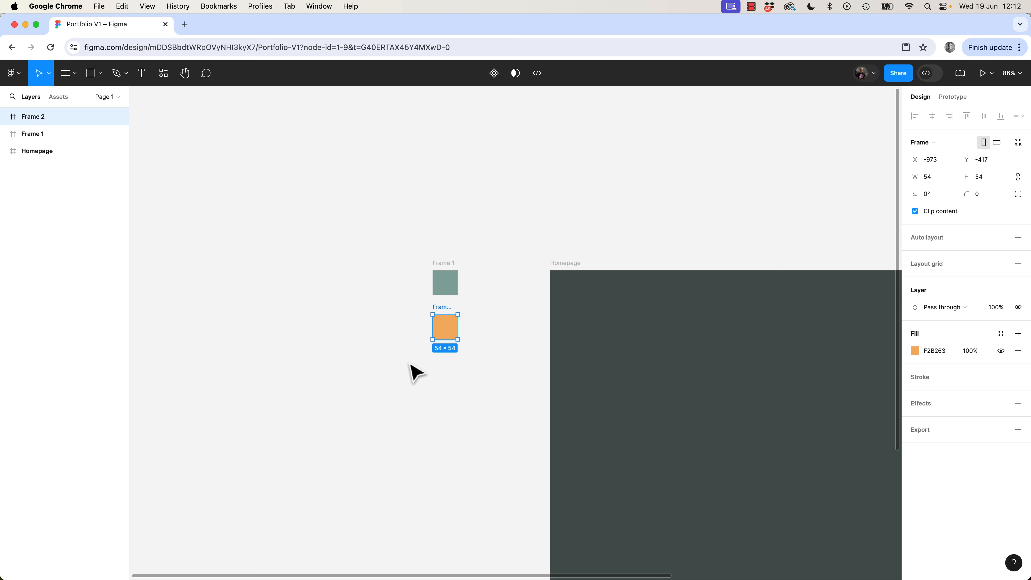
key(super+d)
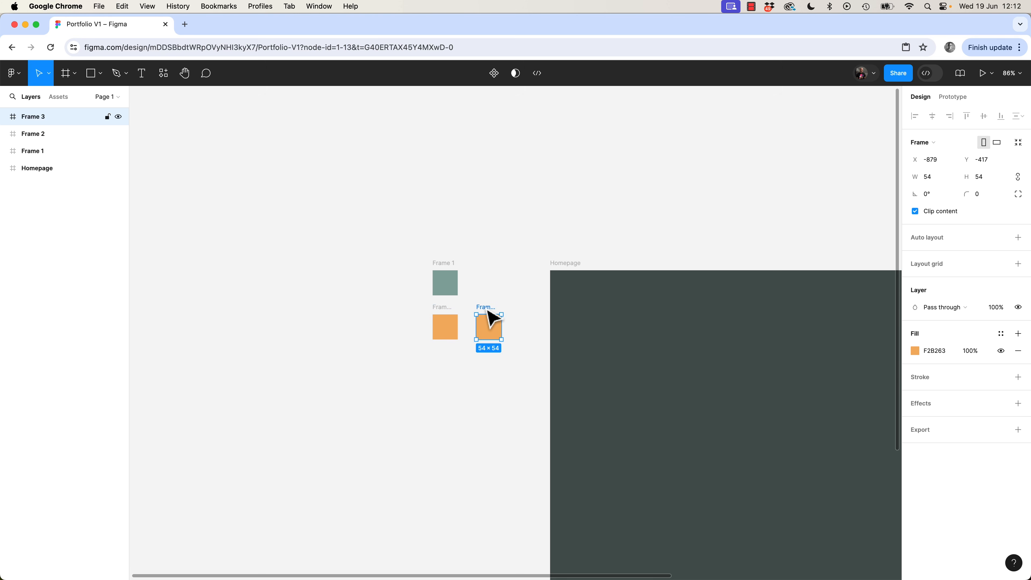
drag(487, 310, 447, 354)
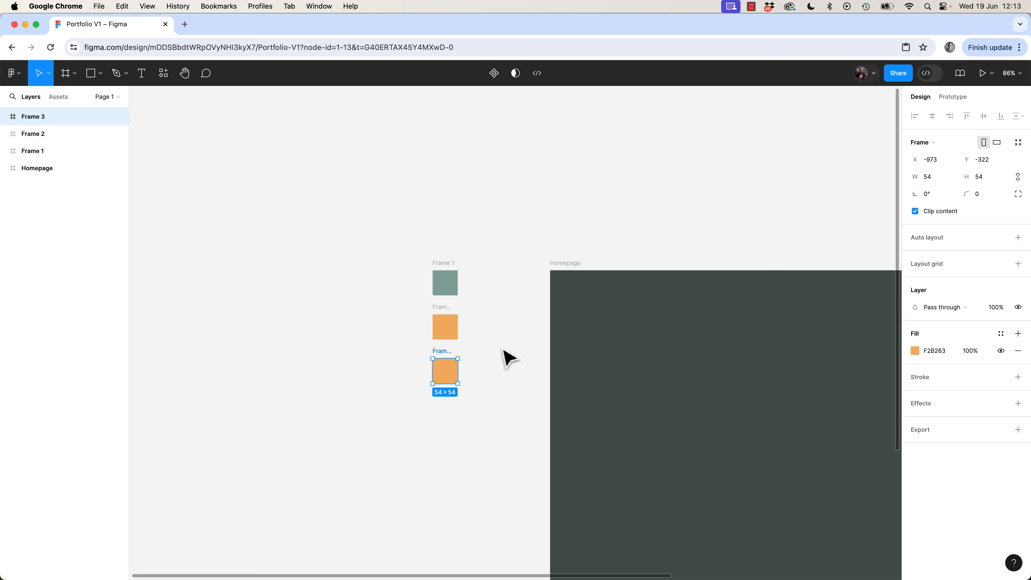
click(936, 352)
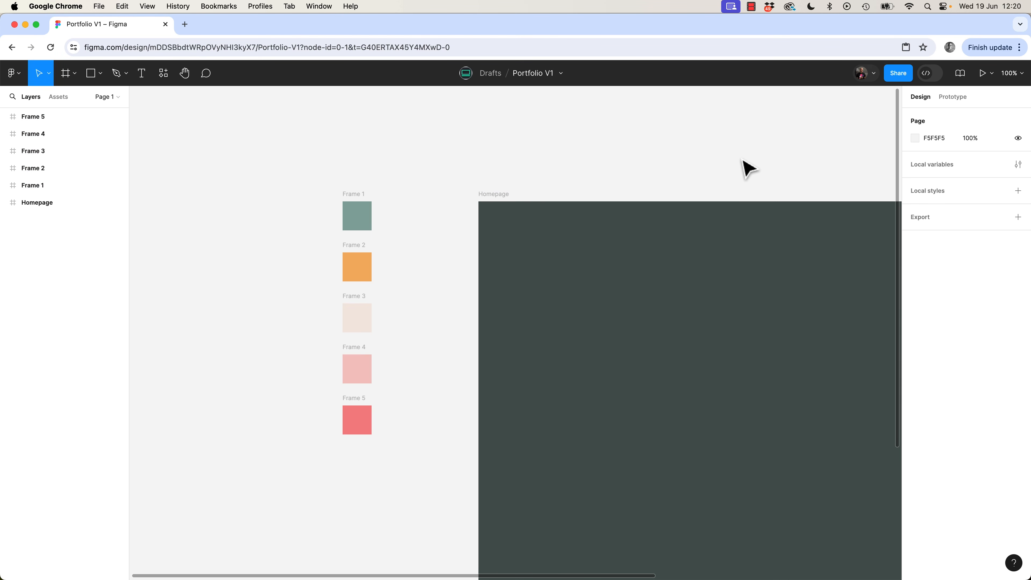
key(minus)
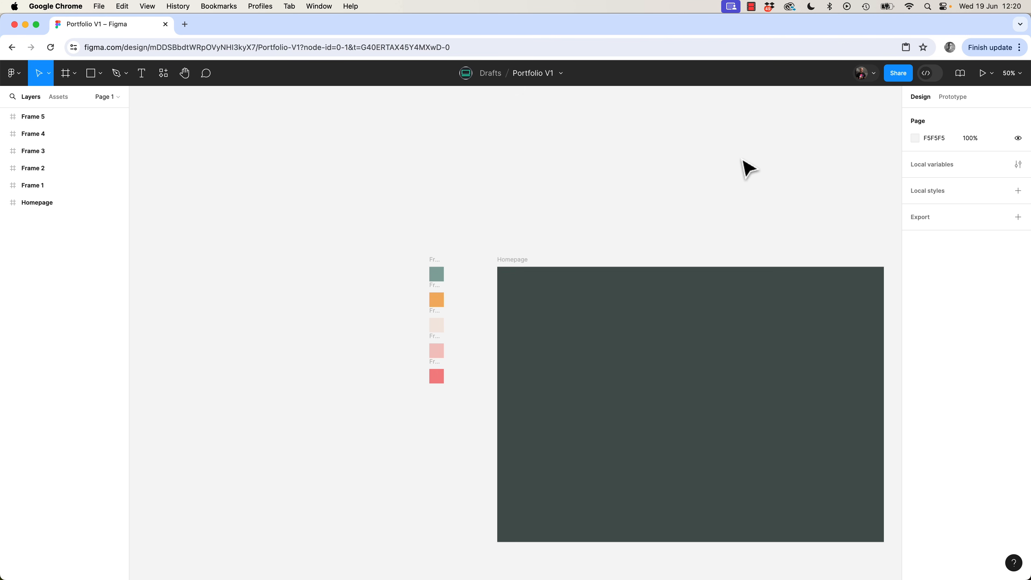
Add a text at about X 90, Y 57 in the Homepage frame with the designer's full name in capitals followed by "/ Portfolio"
key(plus)
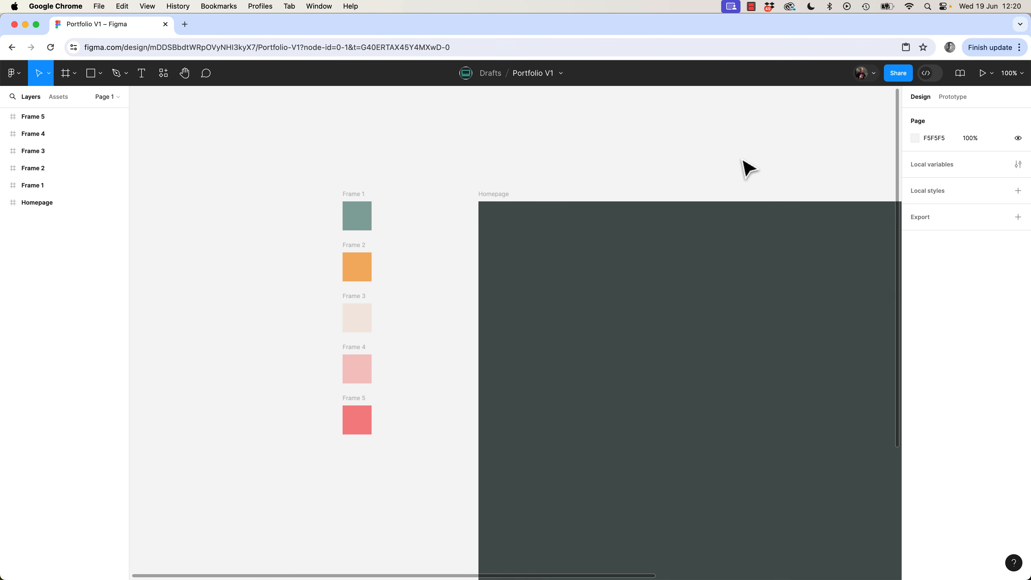
key(minus)
key(plus)
key(plus)
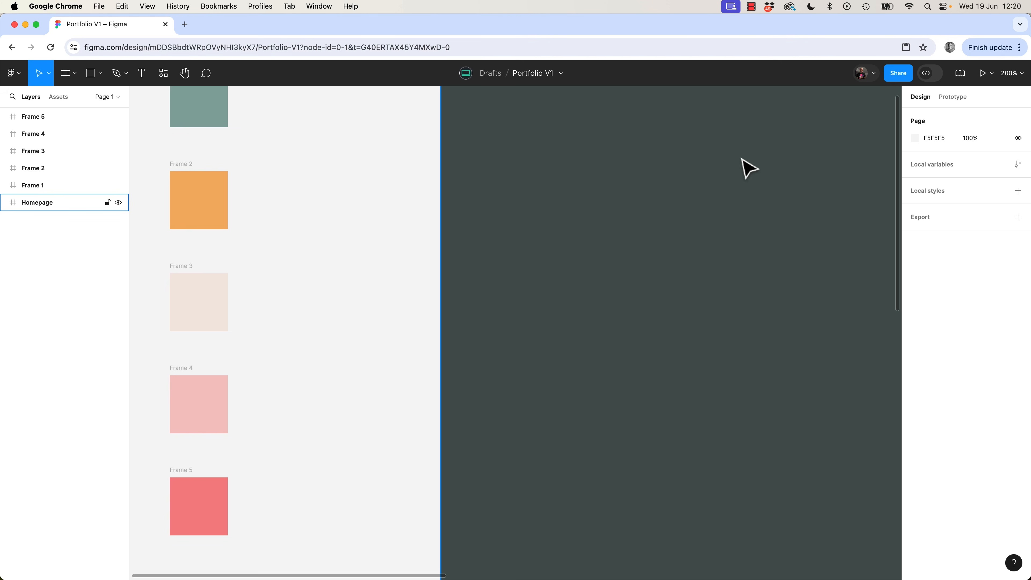
key(minus)
scroll(614, 251, right, 2)
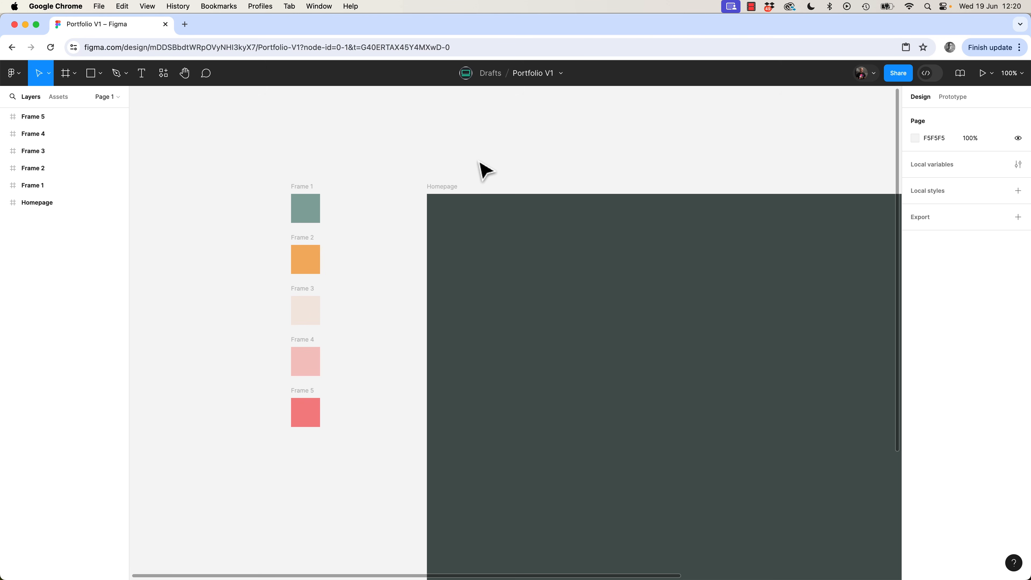
click(142, 75)
click(475, 225)
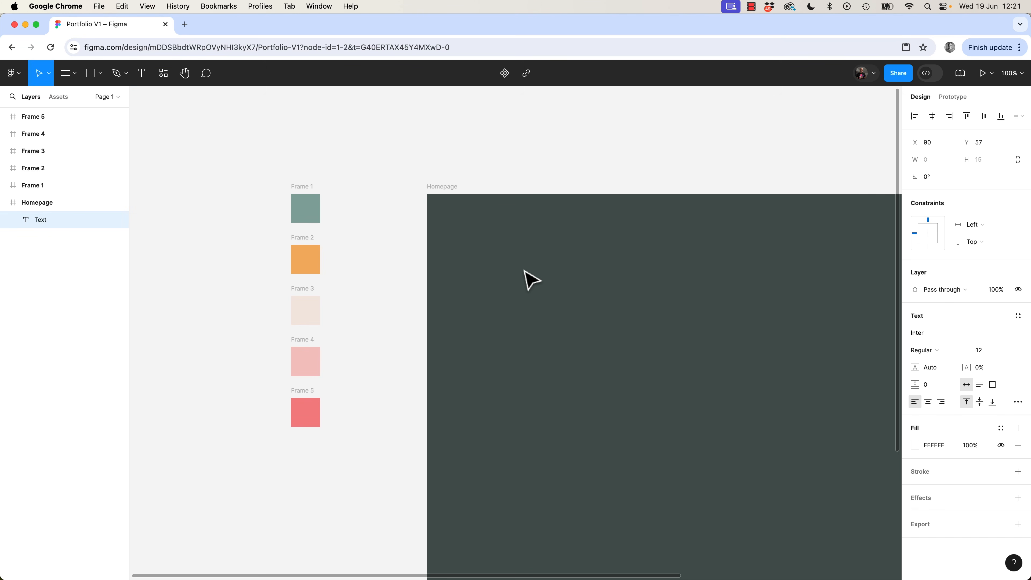
text(DANIEL WALTER SCOTT / Portfolio)
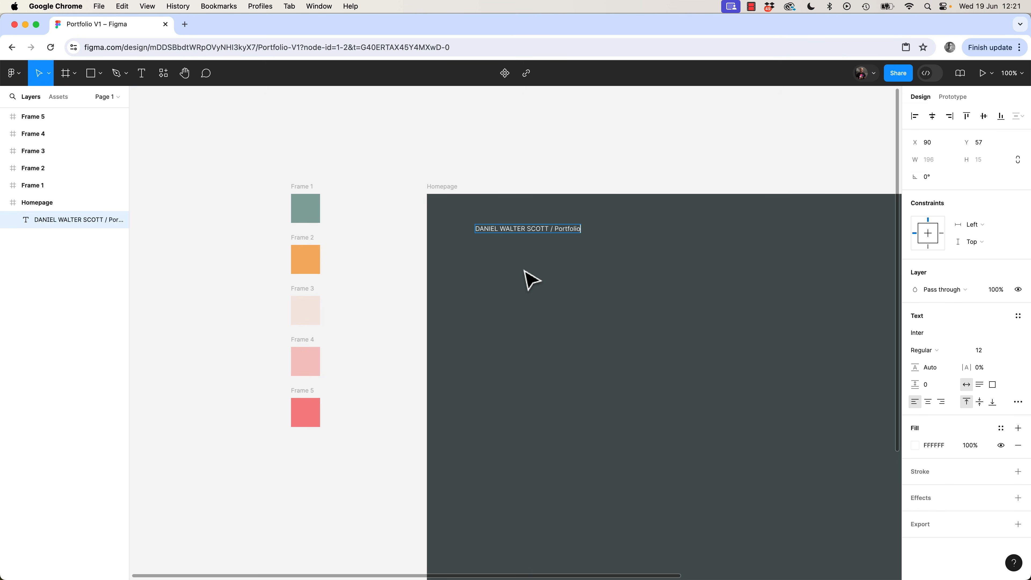
Select the whole header text and open its font family choices
triple_click(538, 229)
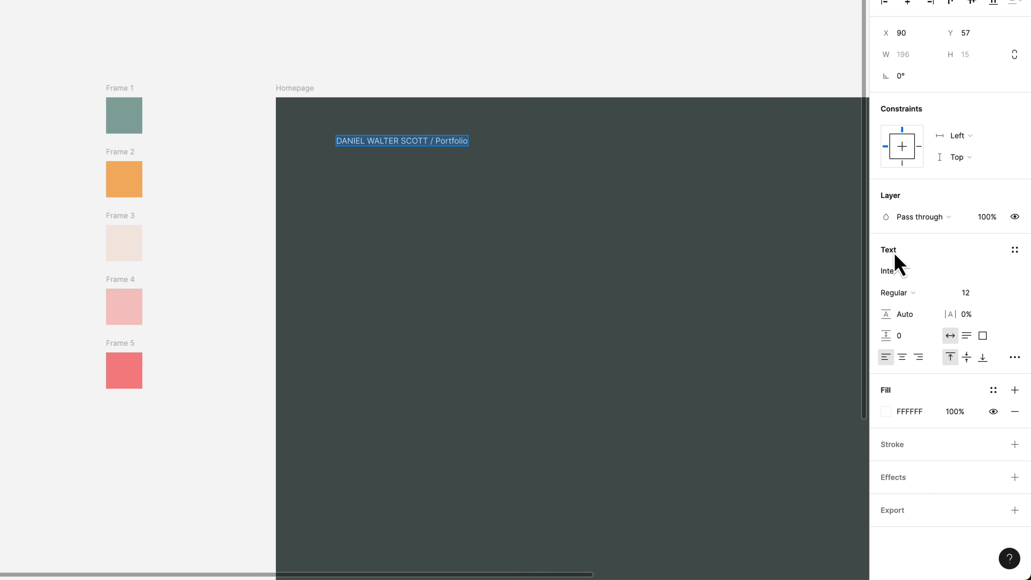
click(904, 277)
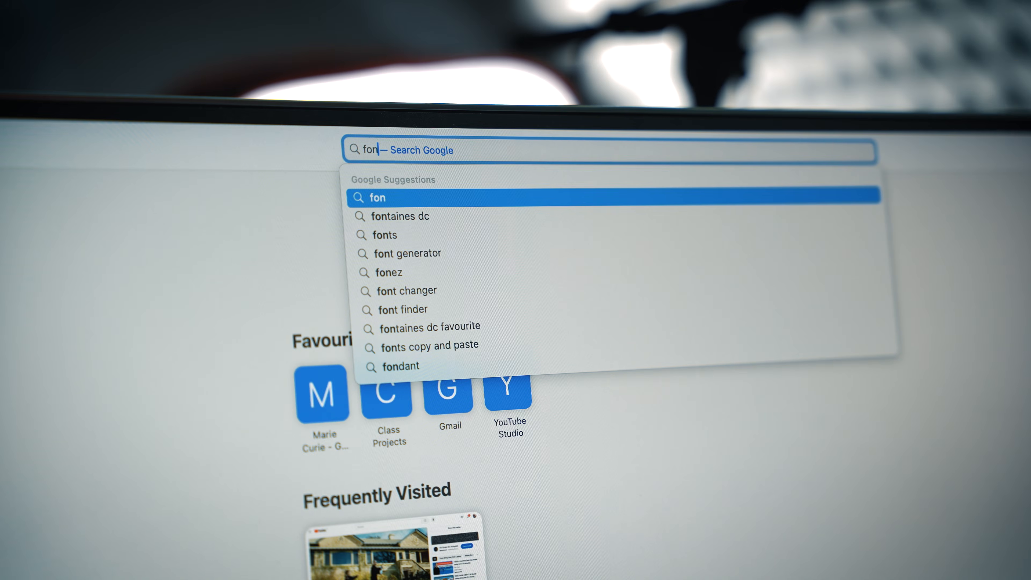
Switch to the Google Fonts website at fonts.google.com and browse the fonts with the designer's name as preview text
text(s.)
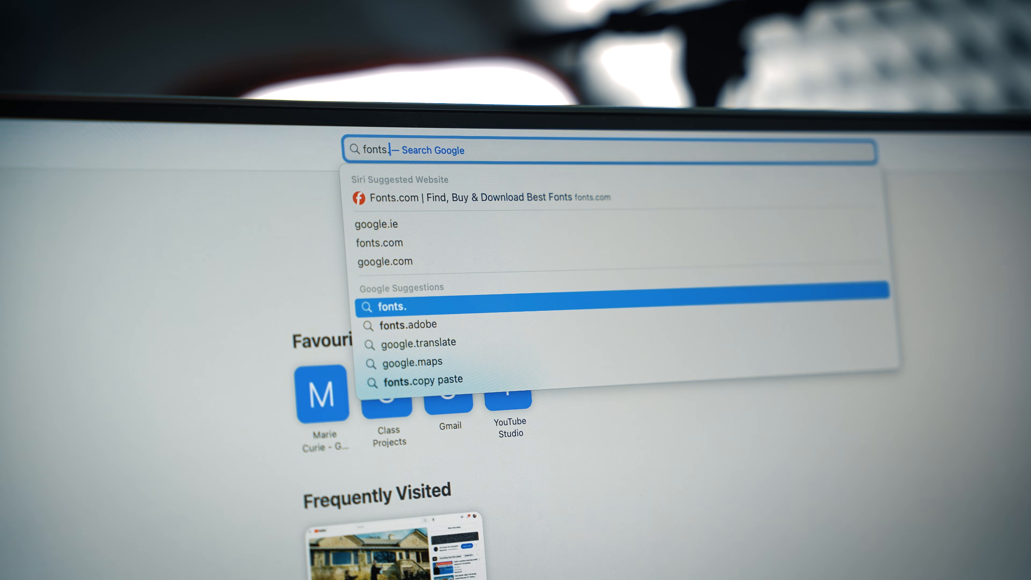
text(goog)
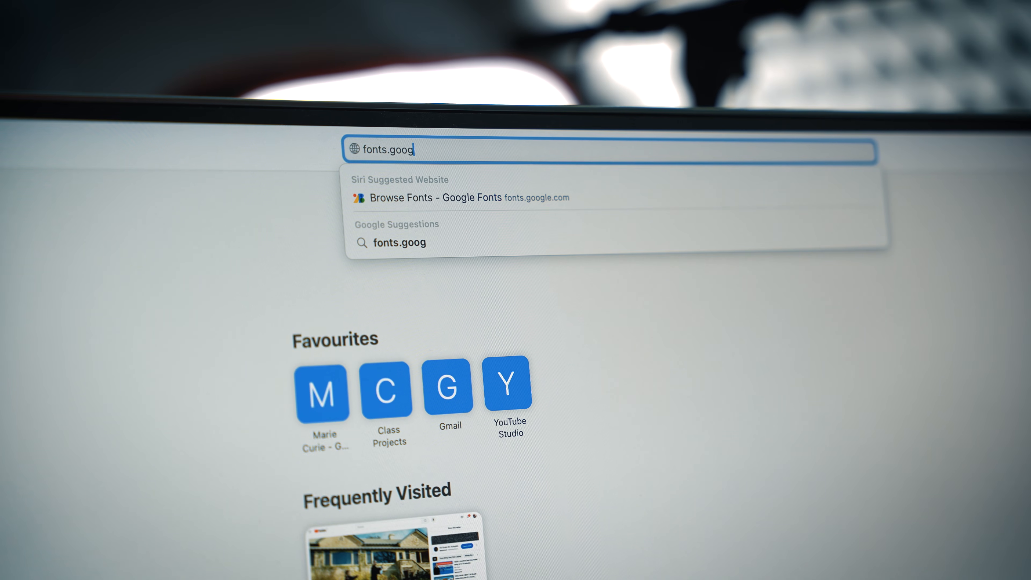
key(Return)
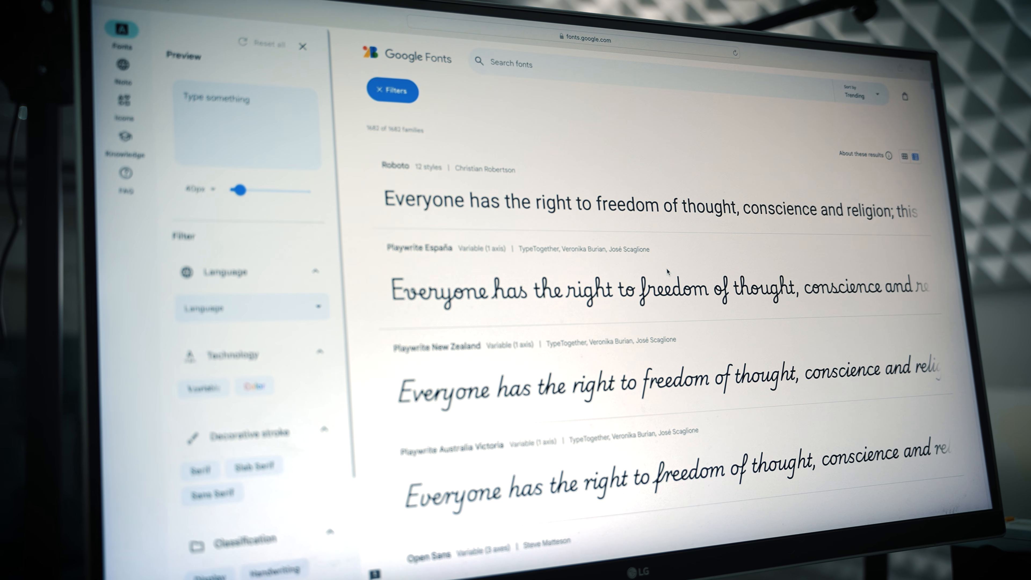
scroll(666, 273, down, 10)
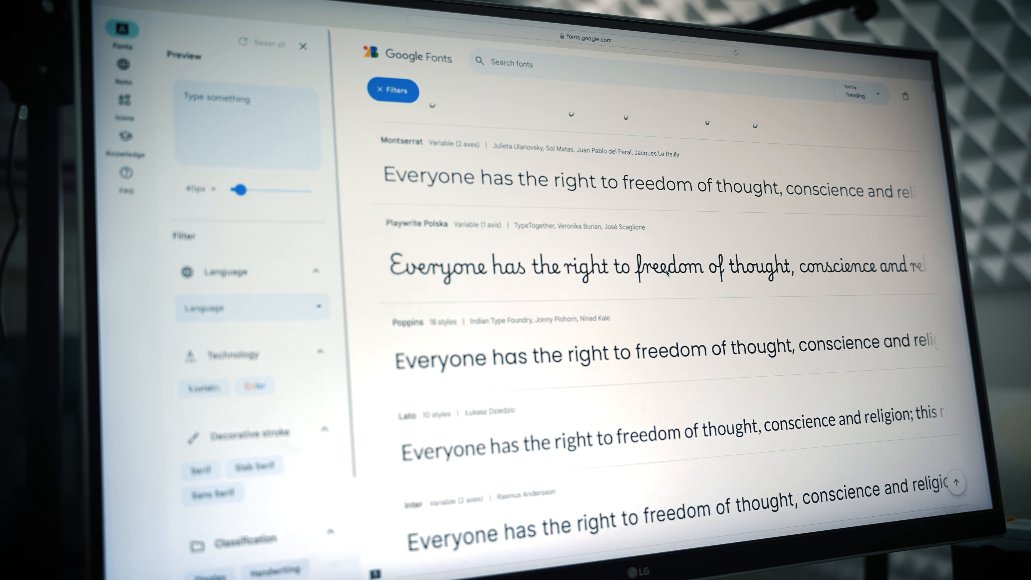
click(240, 121)
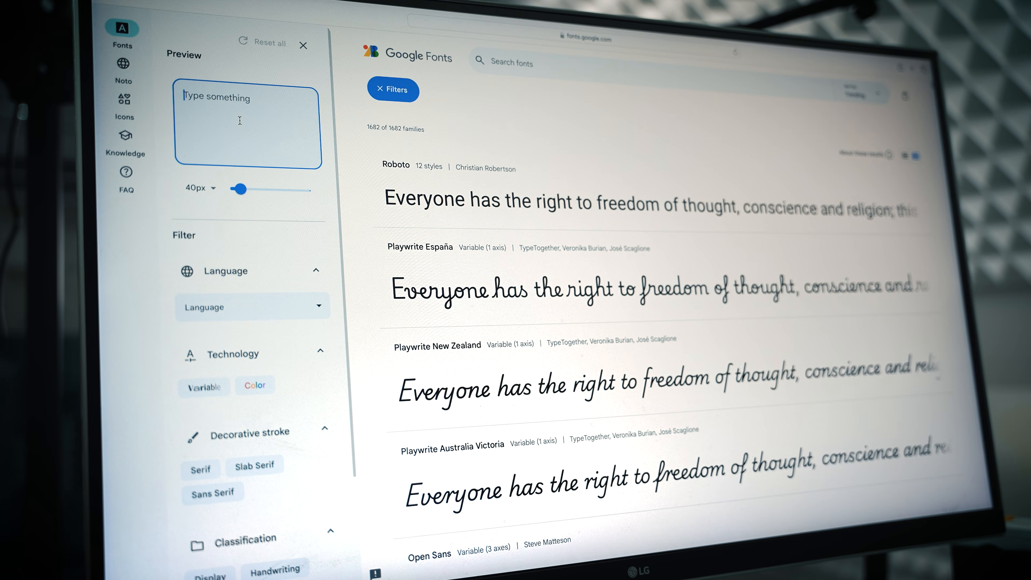
text(Daniel Scott)
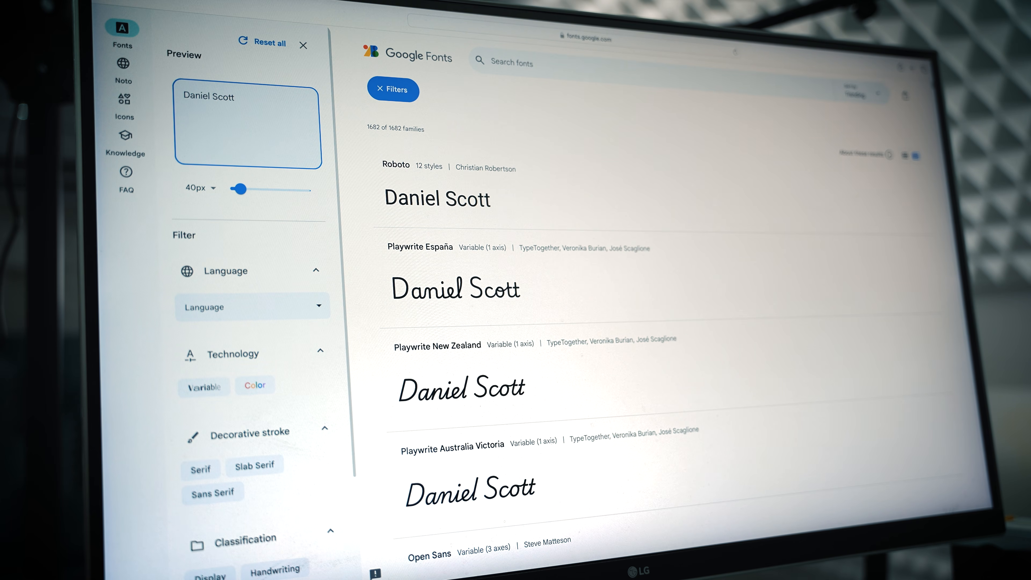
scroll(535, 363, down, 15)
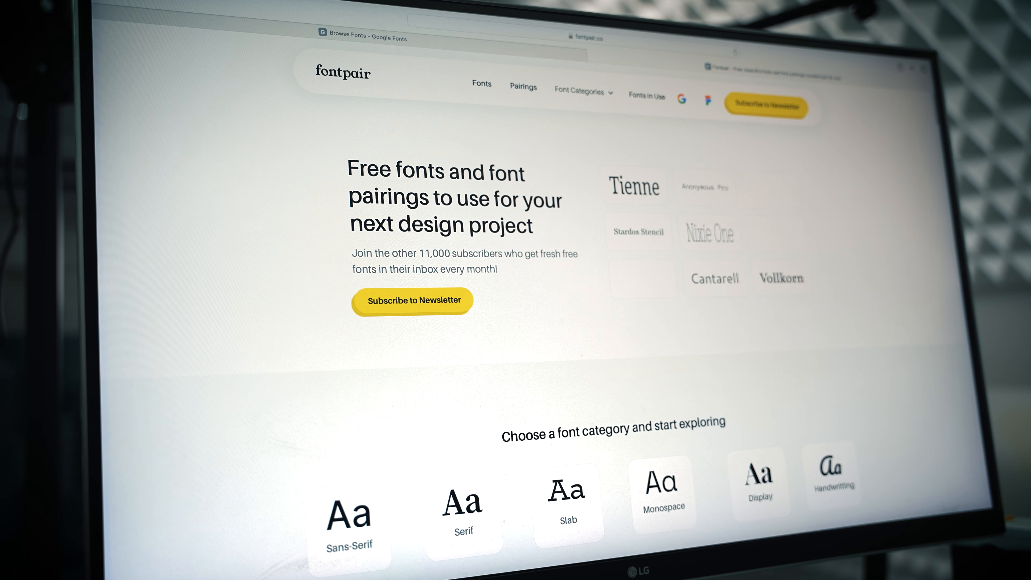
Browse the font pairings on the Fontpair website
click(527, 89)
scroll(574, 343, down, 10)
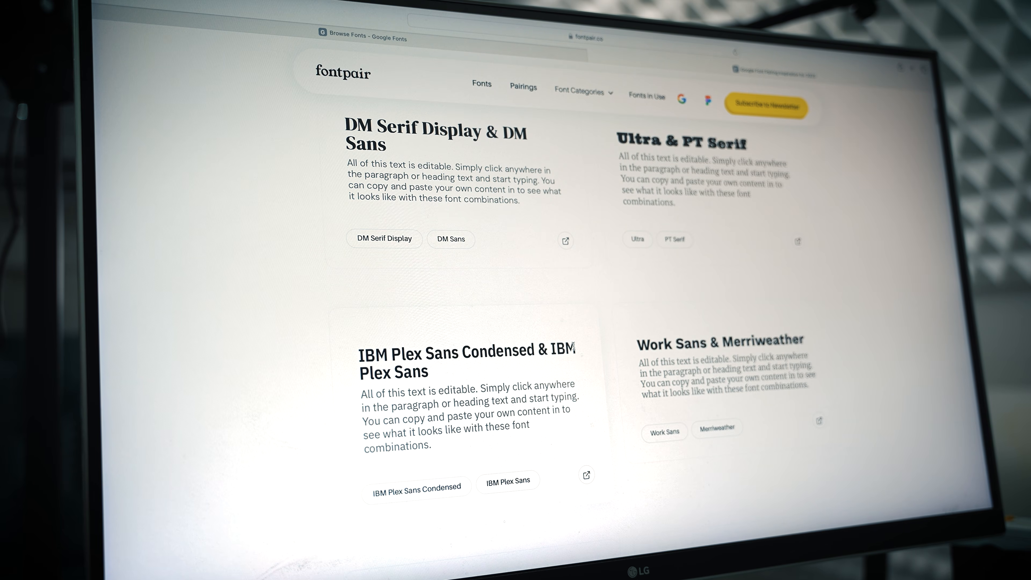
scroll(574, 348, down, 5)
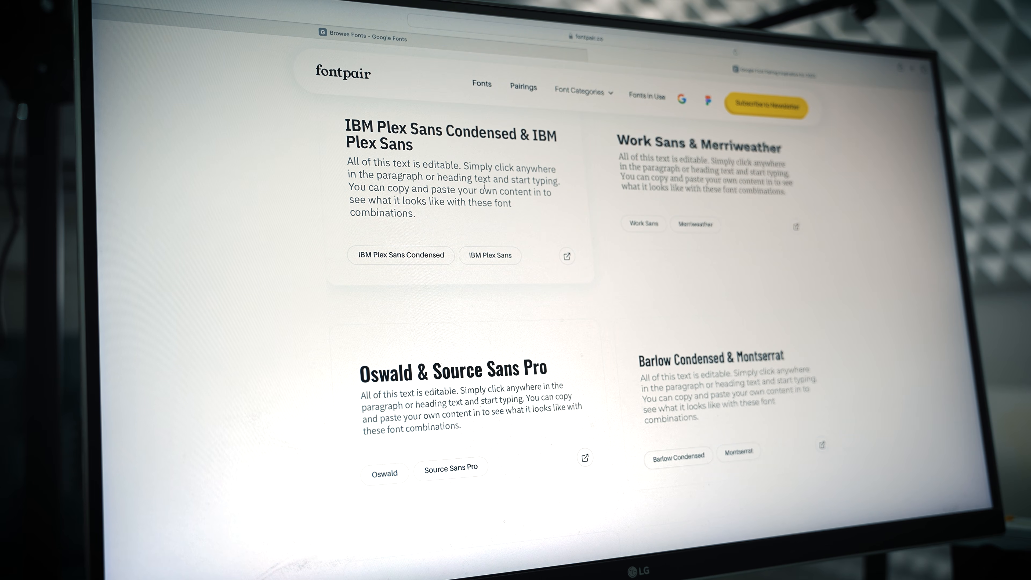
scroll(532, 382, down, 5)
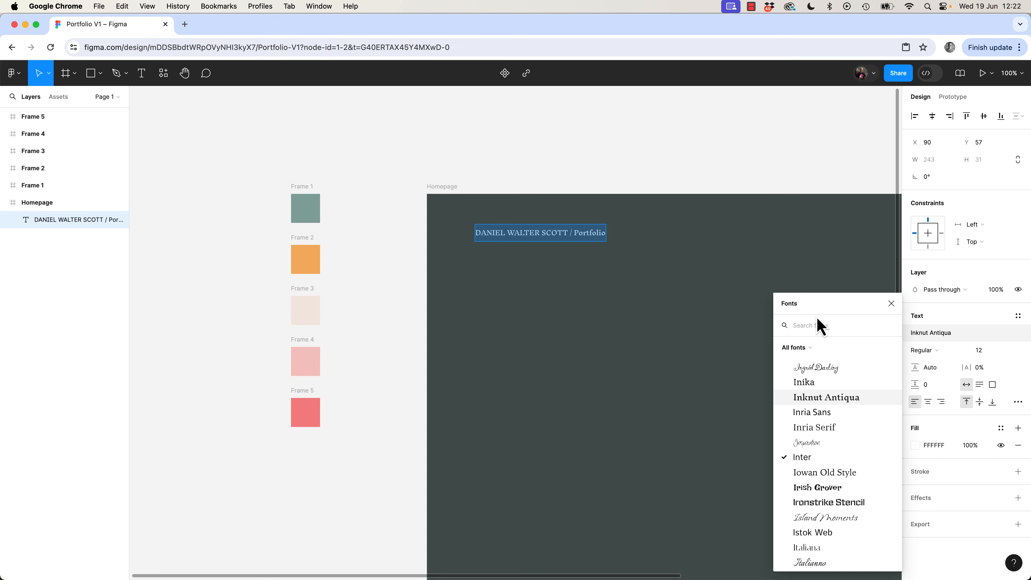
In Figma, set the header text's font to Roboto and give the name part a heavy bold weight
text(robo)
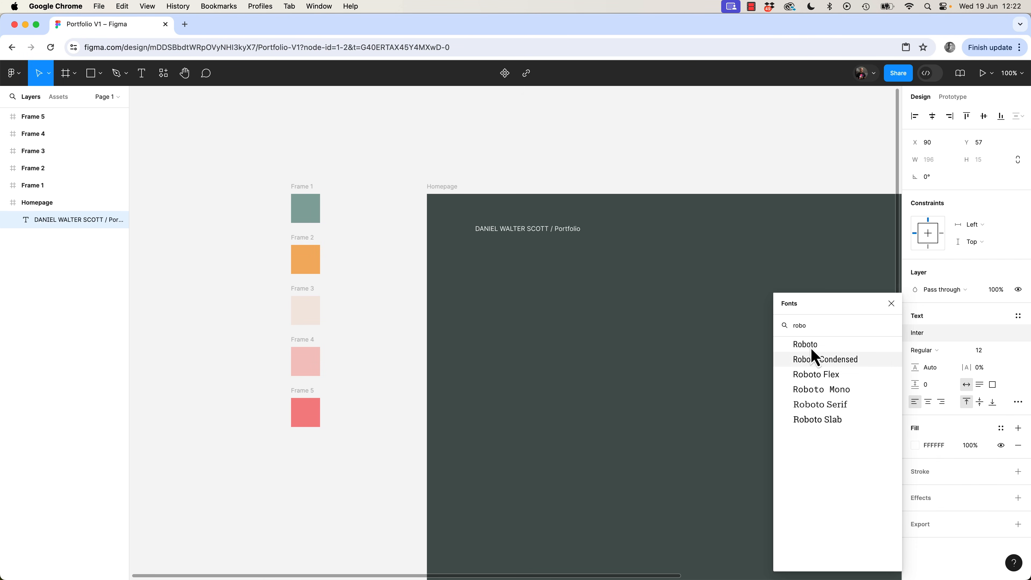
click(811, 345)
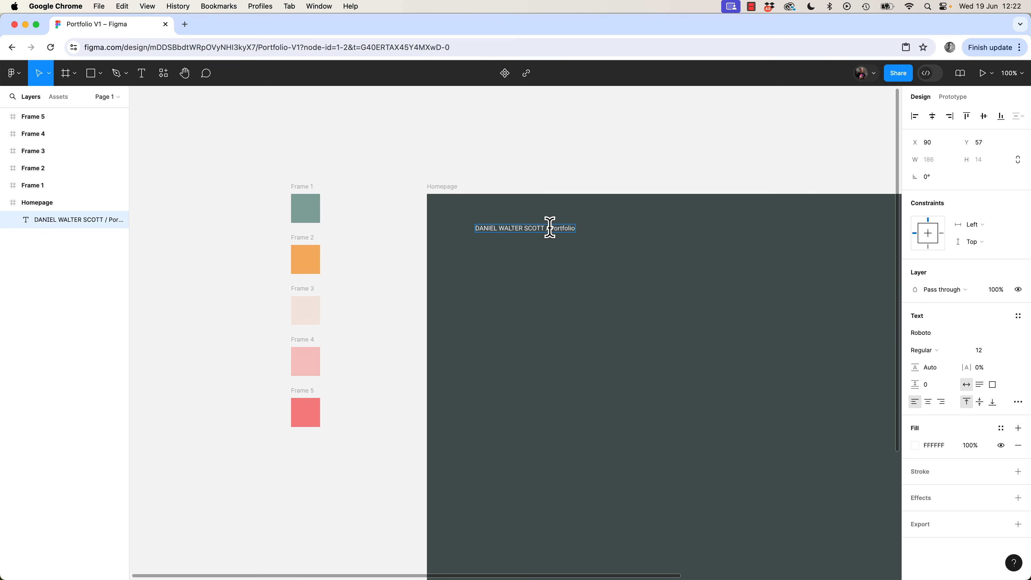
drag(544, 228, 473, 228)
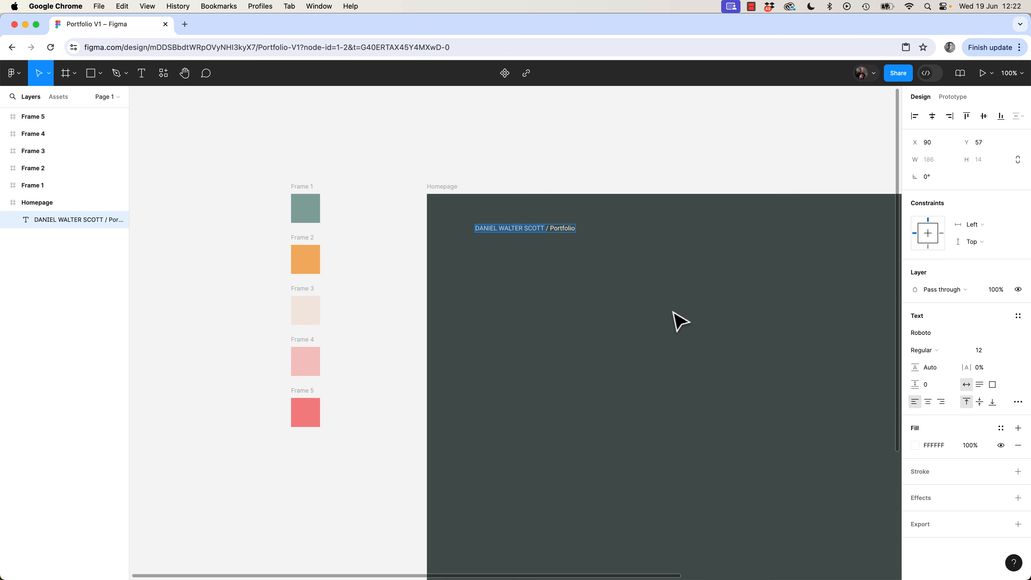
click(926, 350)
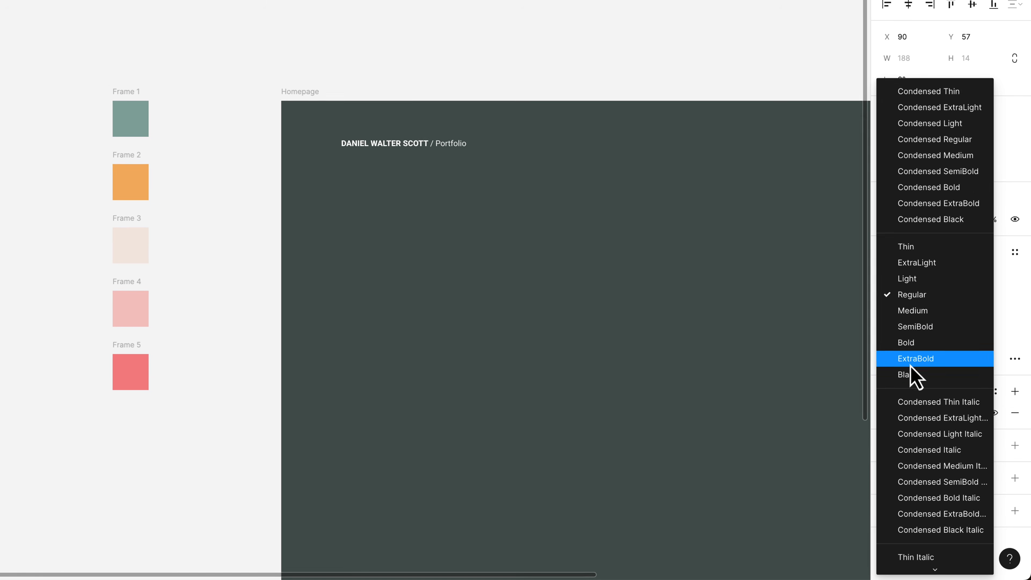
click(941, 412)
Set the word "Portfolio" in the header text to the ExtraLight weight
double_click(441, 140)
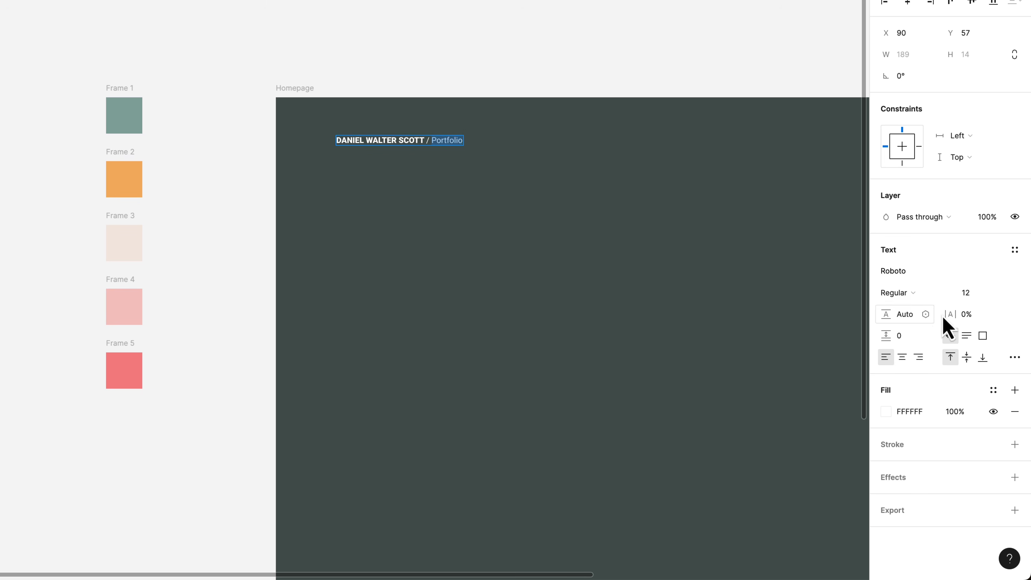
click(922, 298)
click(929, 261)
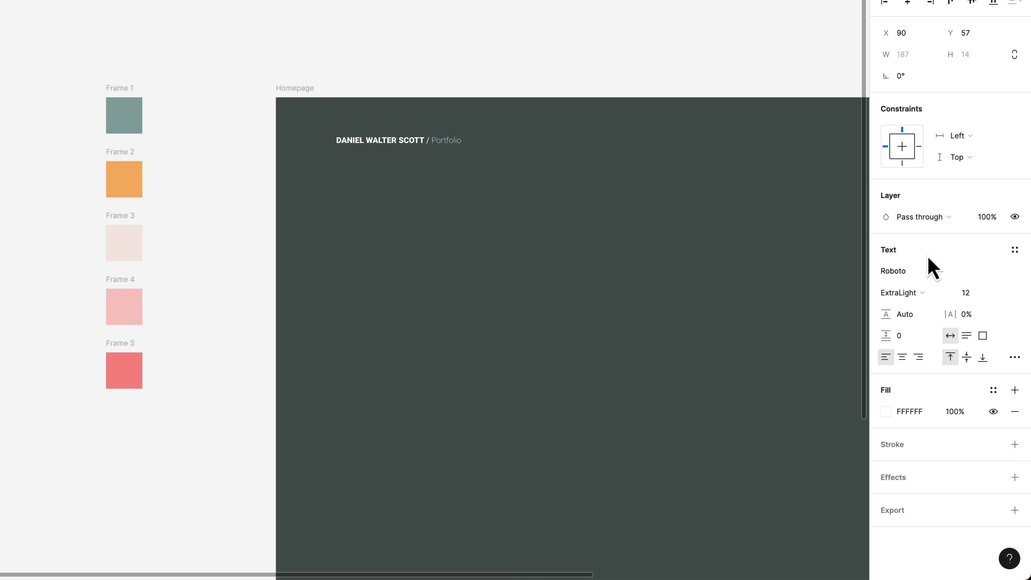
Set the whole header text's font size to 24, and increase it by 8 to 32
click(972, 292)
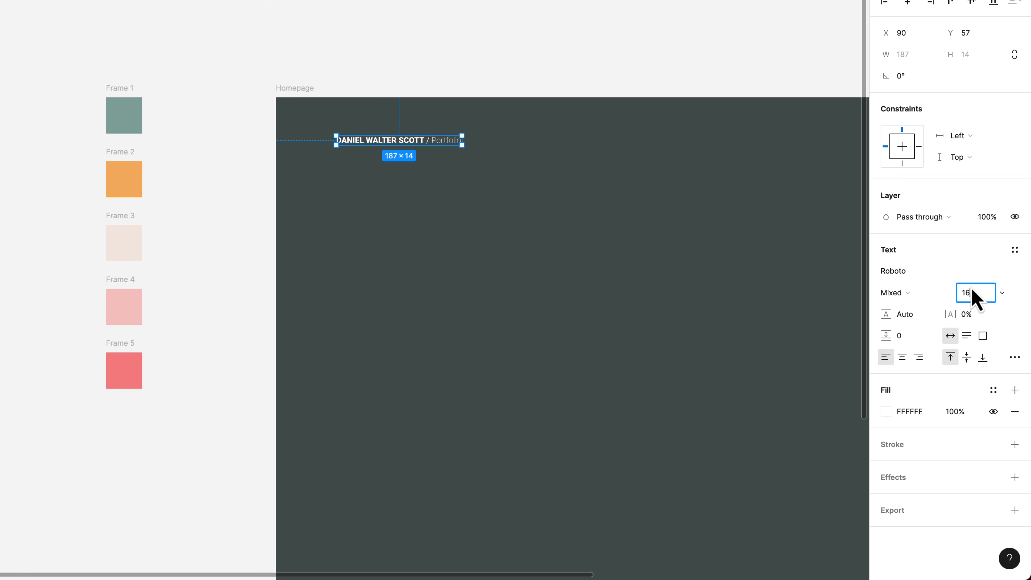
text(24)
key(Return)
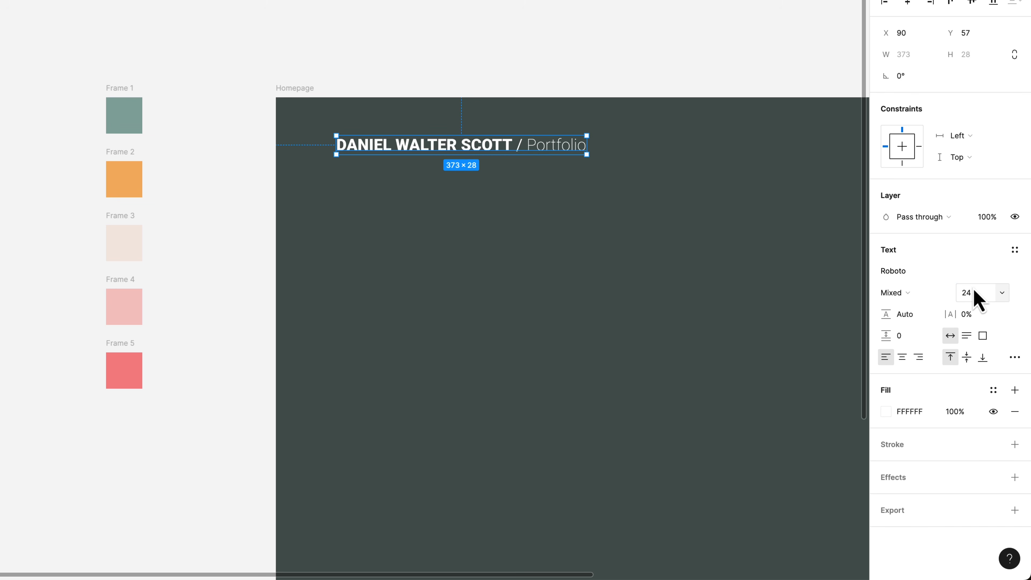
click(977, 305)
text(+)
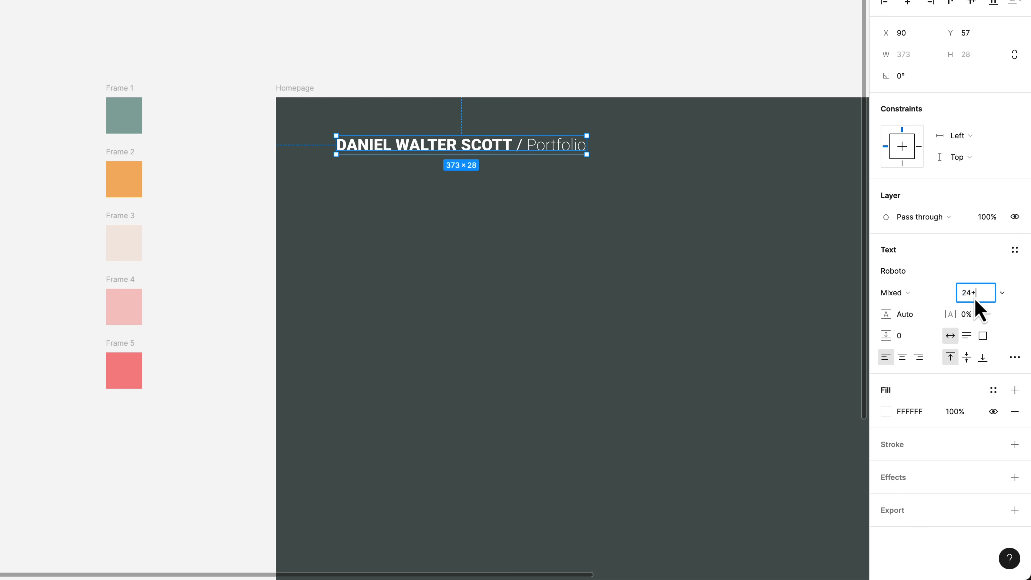
text(8)
key(Return)
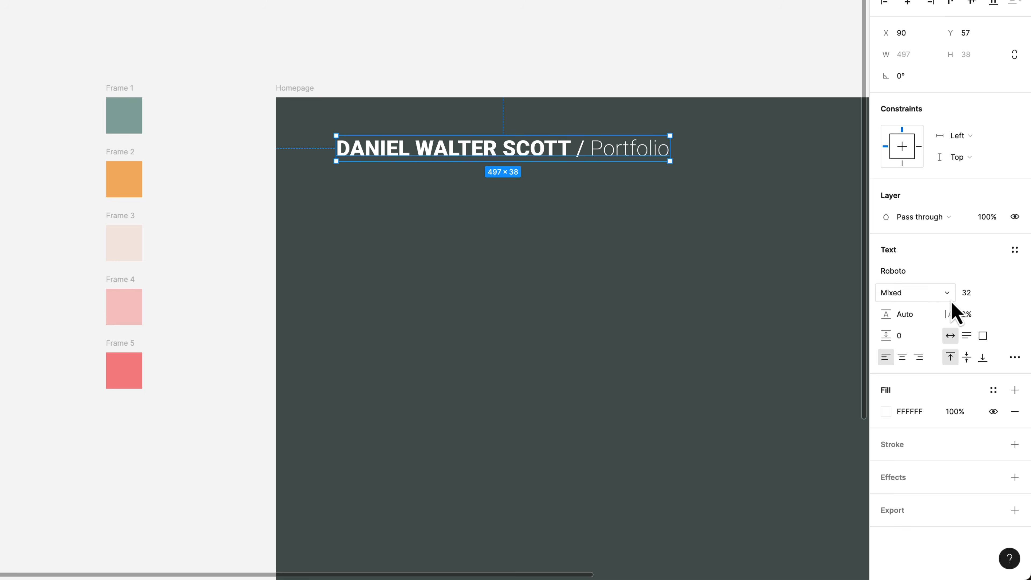
Reduce the header text's font size by 1 to 31
click(978, 293)
click(980, 291)
text(1)
key(Return)
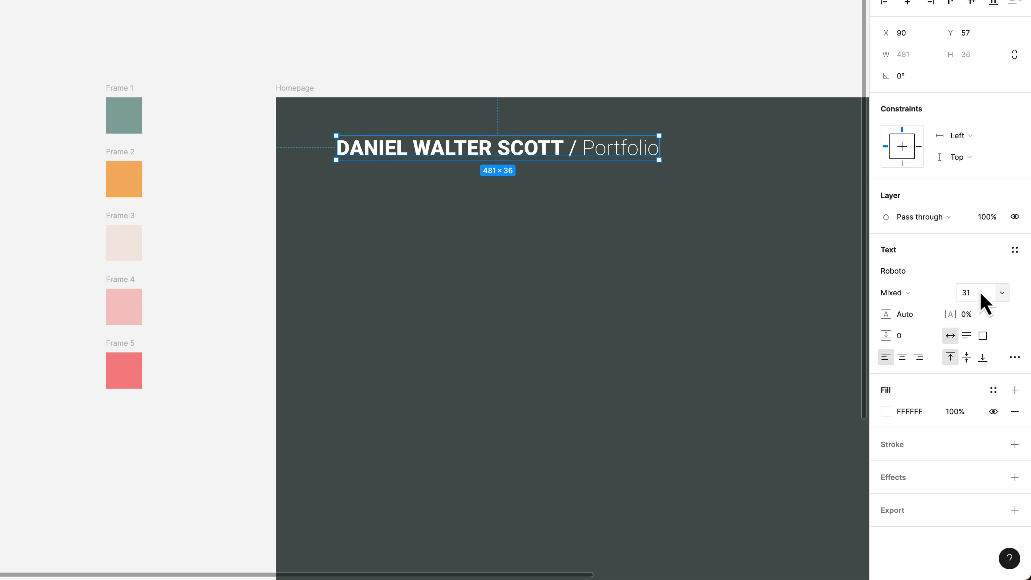
Set the header text's font size to 16 and deselect it
click(973, 301)
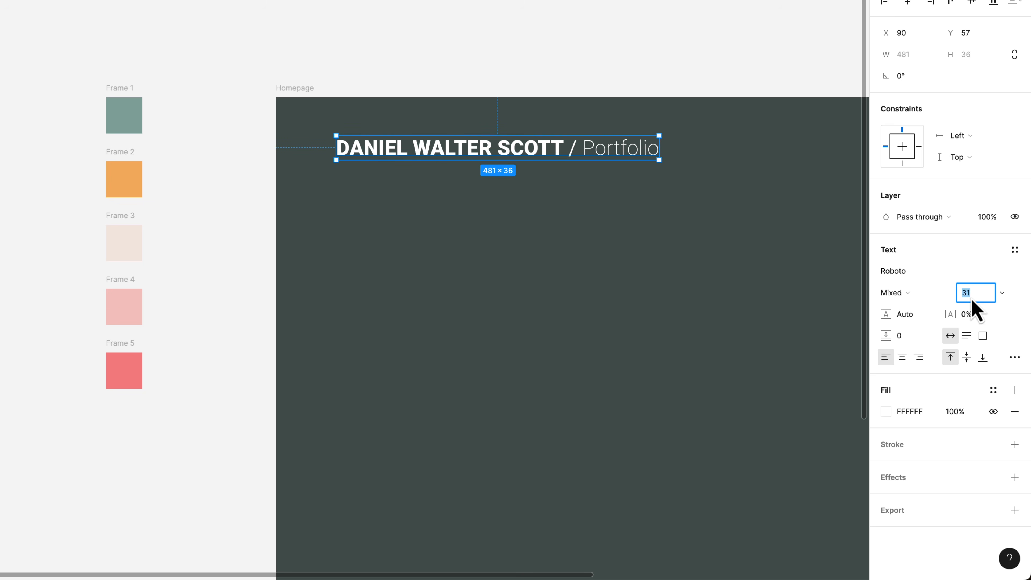
text(16)
key(Return)
click(645, 69)
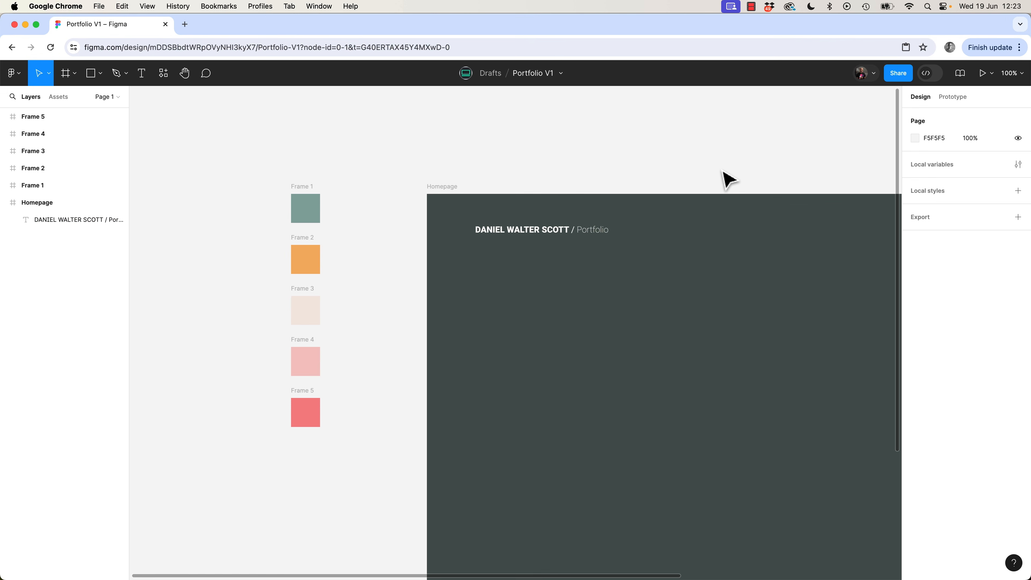
Draw a wide frame of about 1270 × 363 inside the Homepage frame, below the header text at about X 92, Y 149
key(minus)
drag(679, 180, 525, 163)
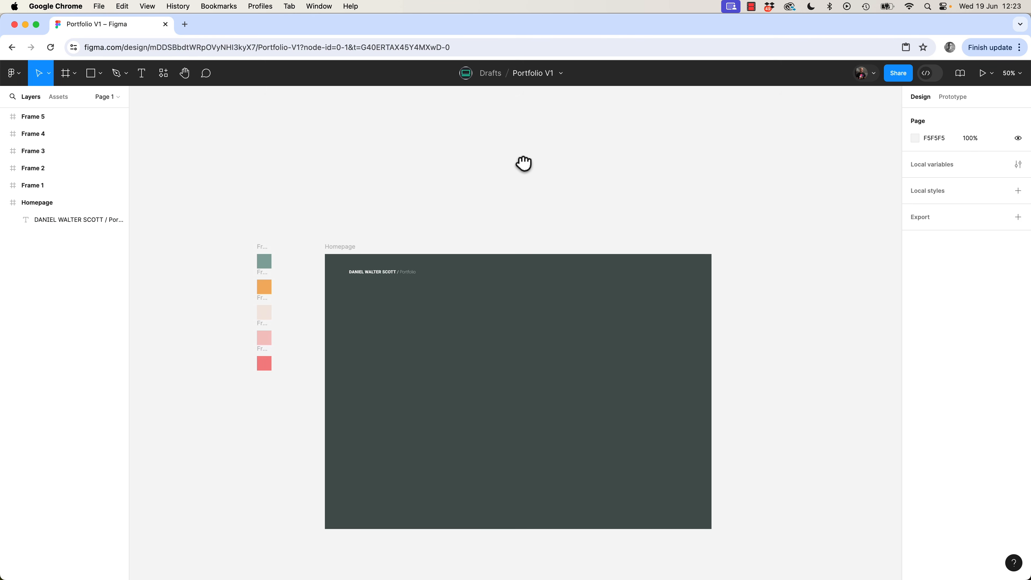
click(66, 73)
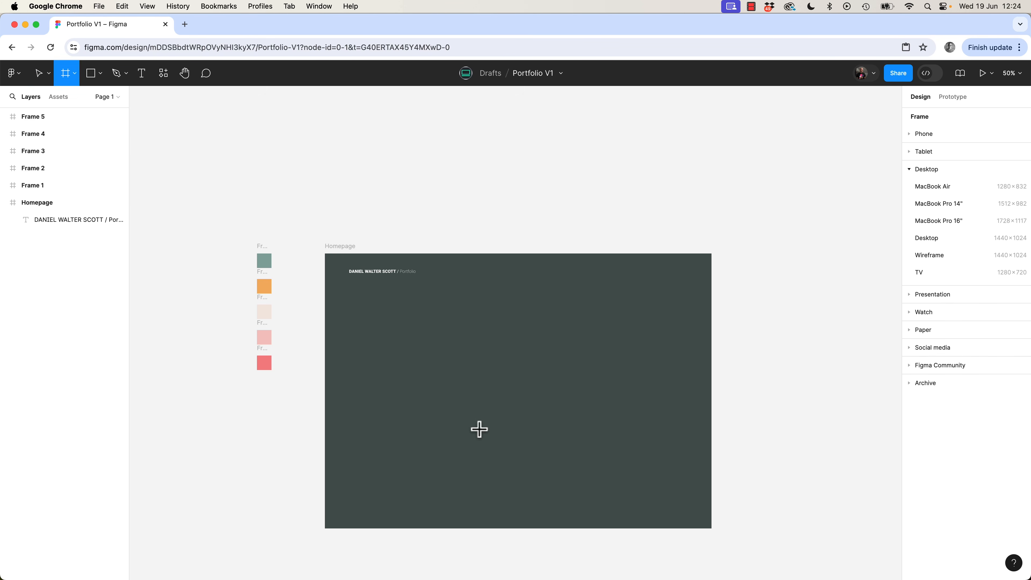
drag(350, 291, 691, 394)
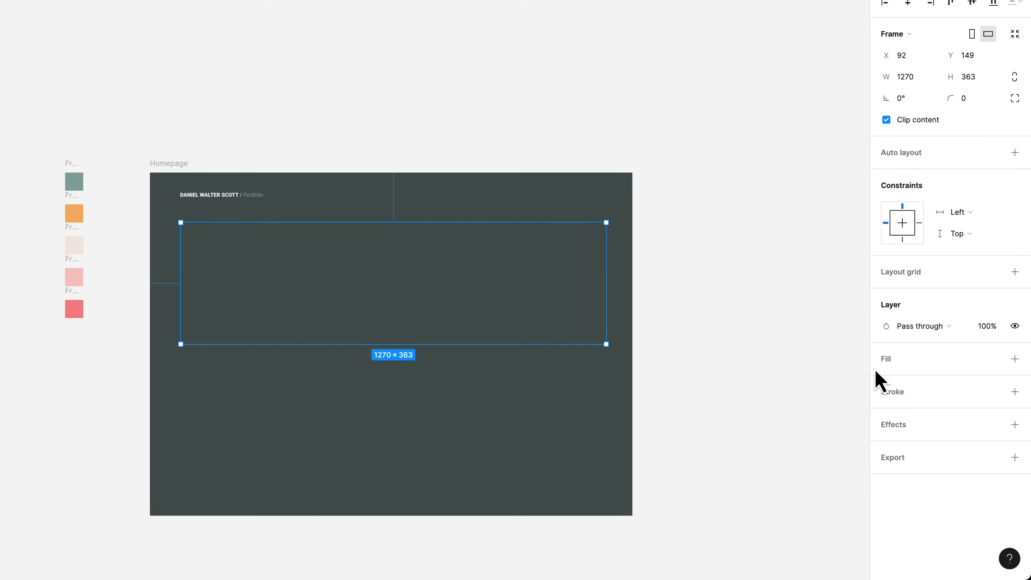
Give the wide frame below the header text a fill in the page's orange colour F2B263
click(887, 363)
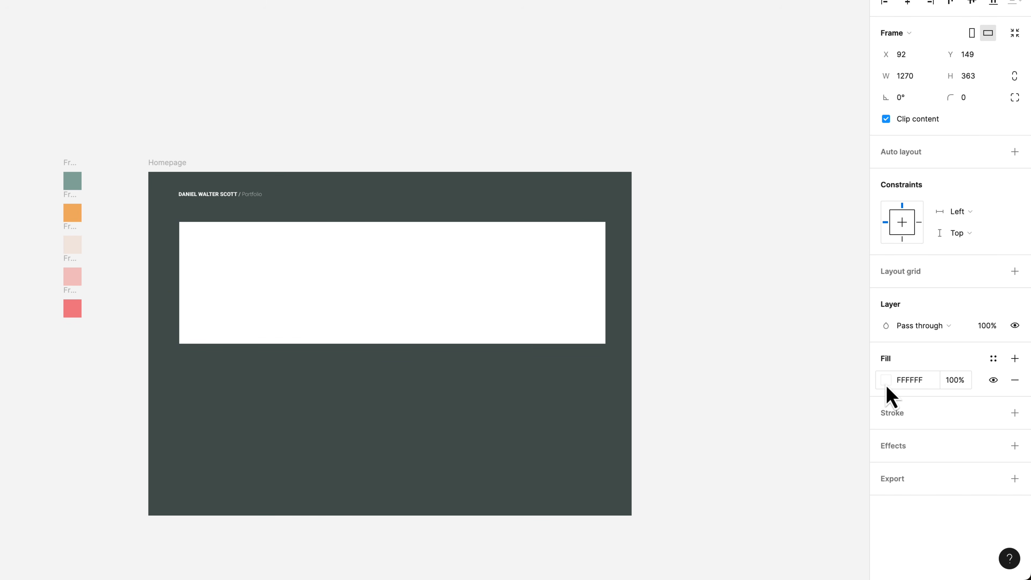
click(886, 381)
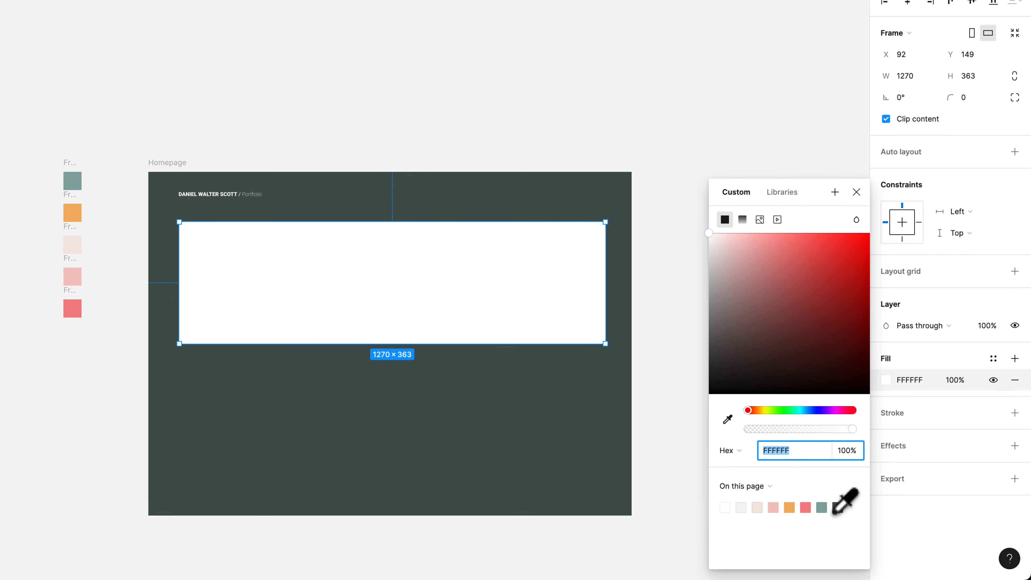
click(789, 507)
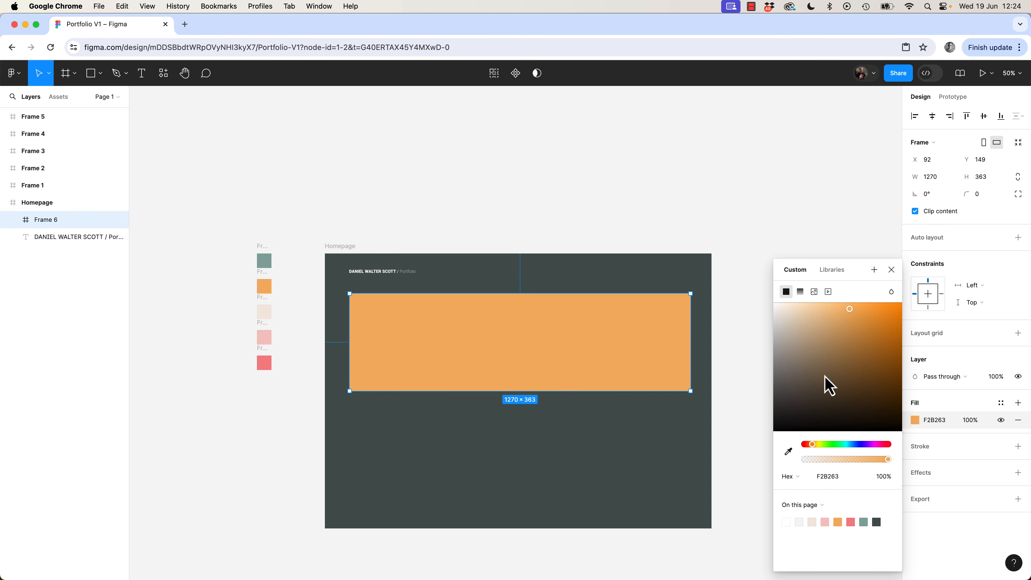
Add a text box of about 730 × 274 inside the orange frame, reading "I am a Kiwi UX designer based in Dublin."
click(145, 74)
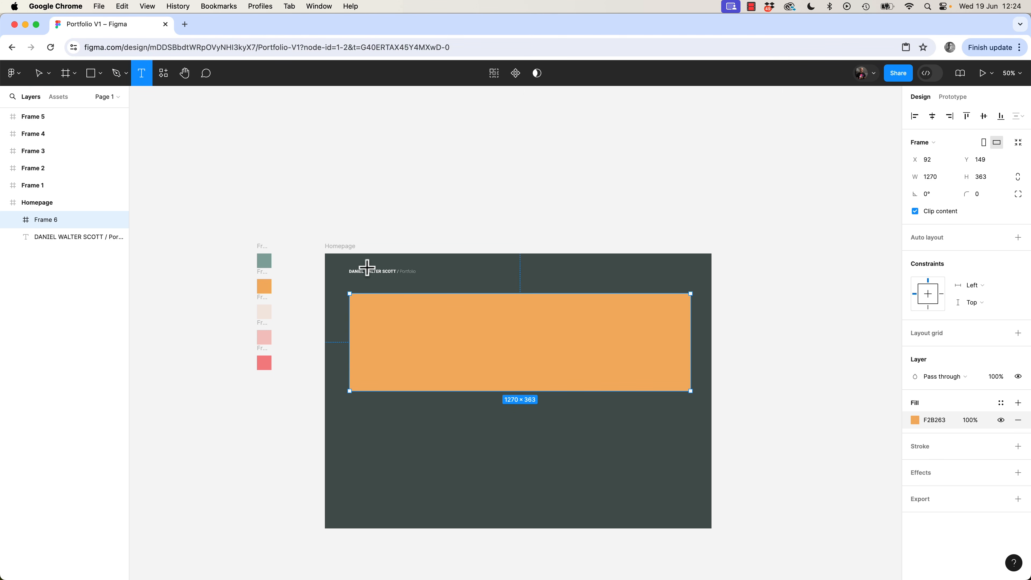
drag(476, 304, 672, 377)
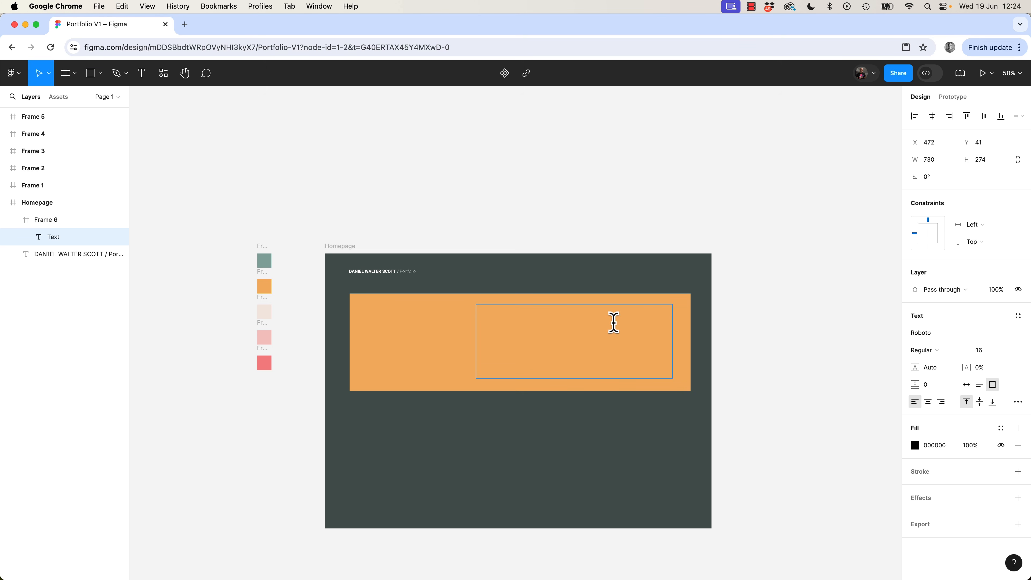
text(I am a Kiwi UX designer based in Dublin.)
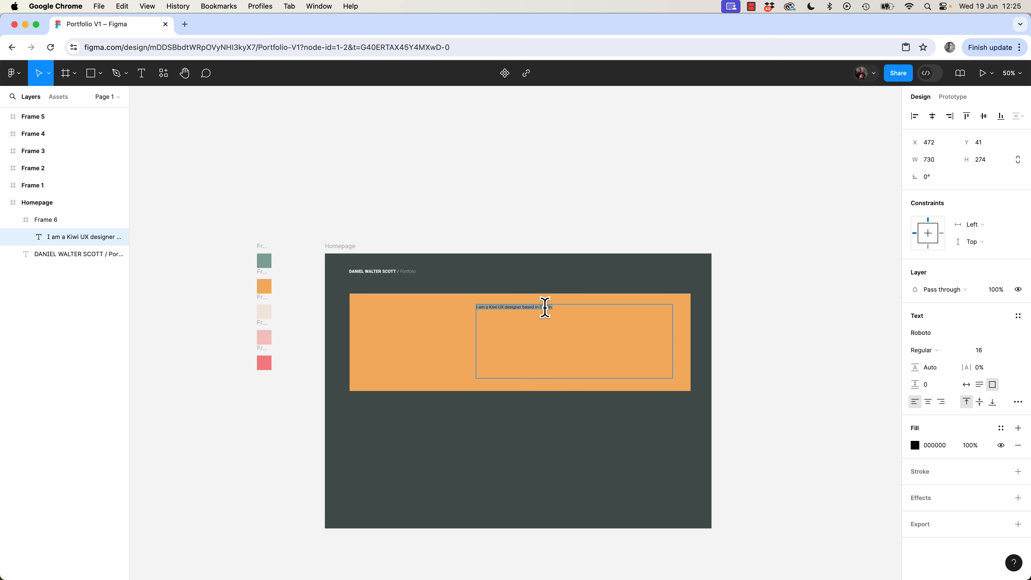
Search the fonts for "pai" and "play", and set the intro sentence's font to Playfair Display
click(927, 337)
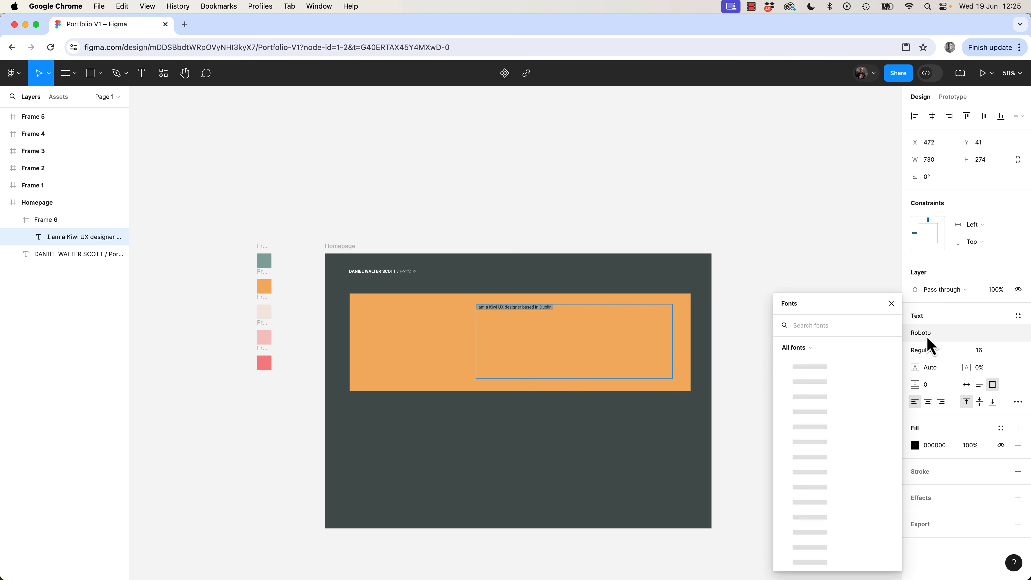
text(pai)
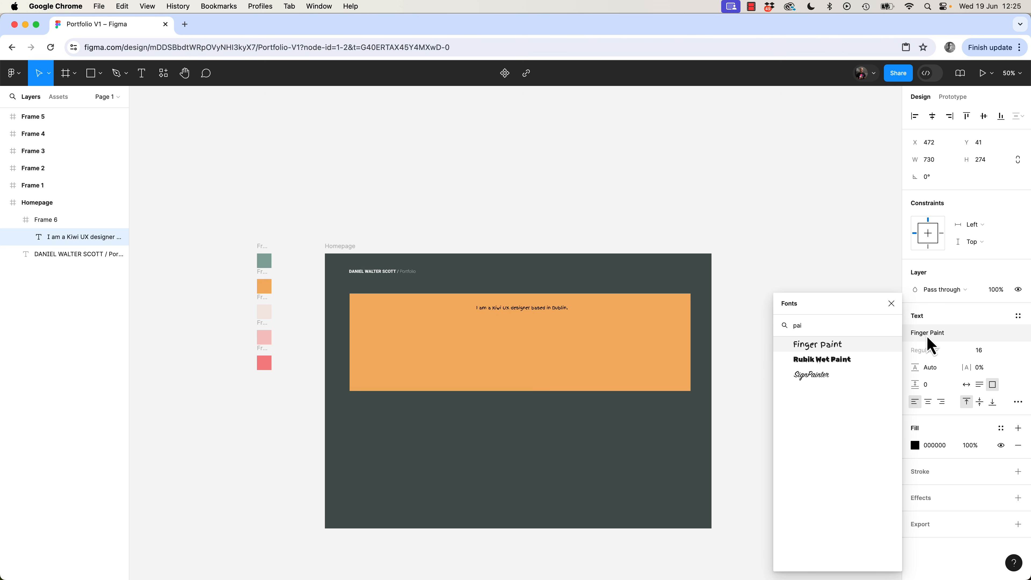
key(BackSpace)
key(BackSpace)
text(lay)
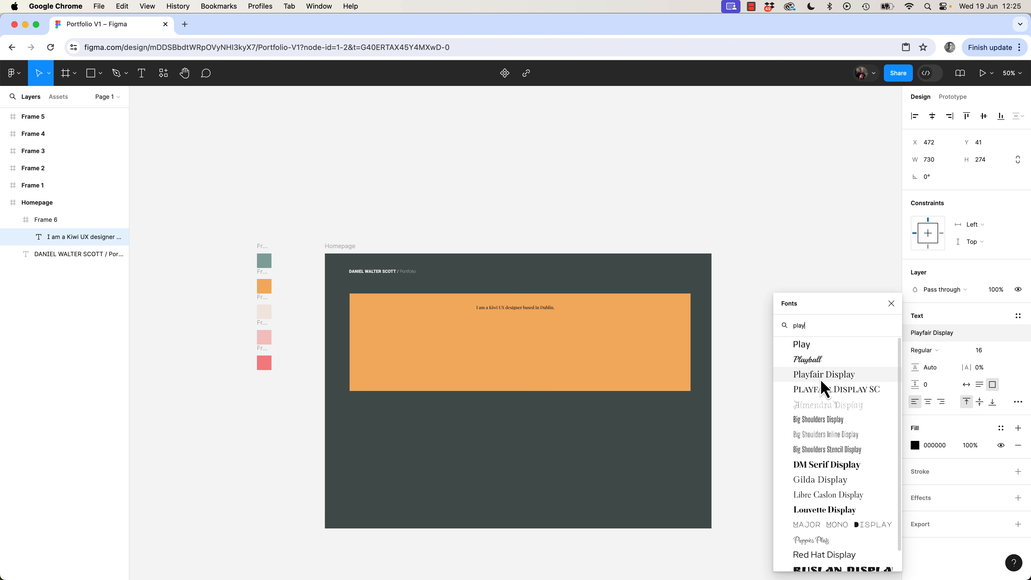
click(820, 374)
Select the whole intro sentence, try font size 96, and settle on 72
double_click(540, 307)
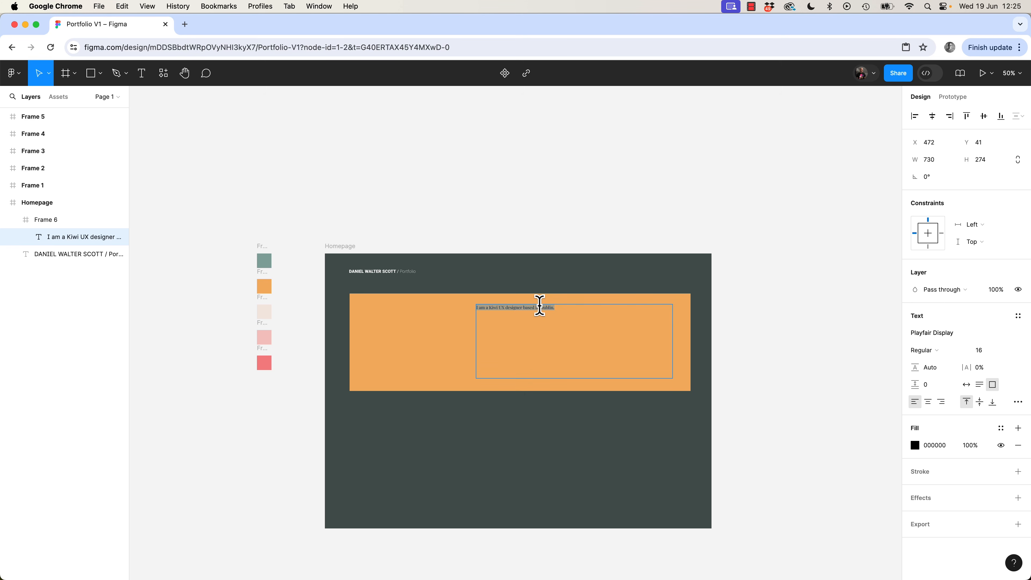
click(1007, 351)
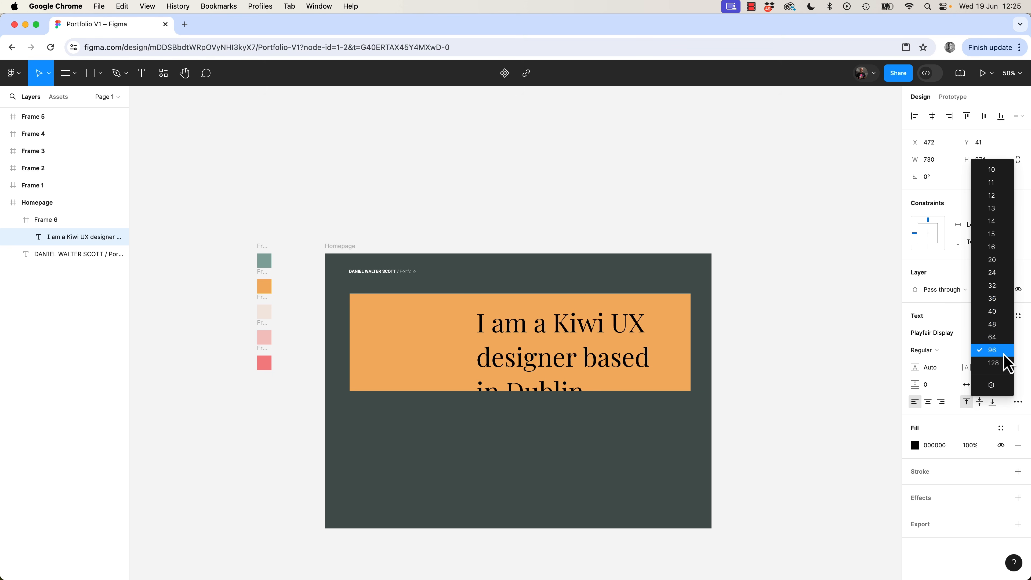
click(996, 350)
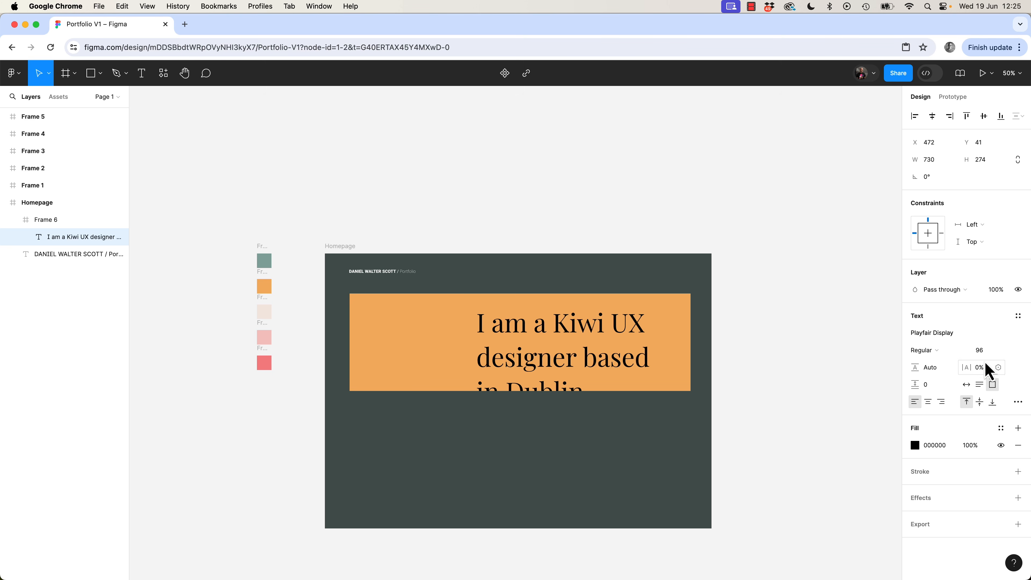
click(984, 353)
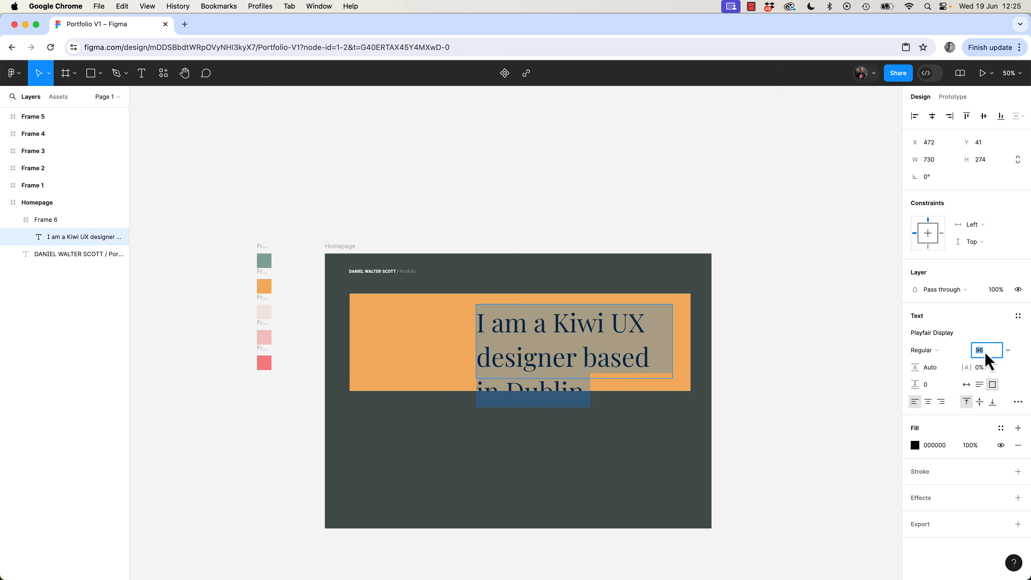
key(Return)
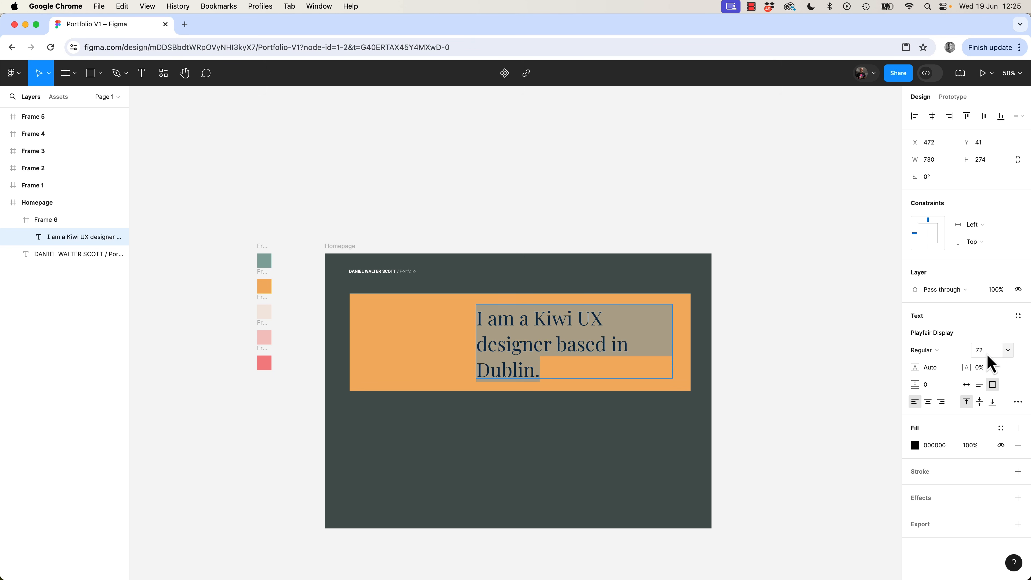
Colour the intro sentence with the page's light grey F5F5F5 and set its font style to Italic
click(915, 445)
click(812, 522)
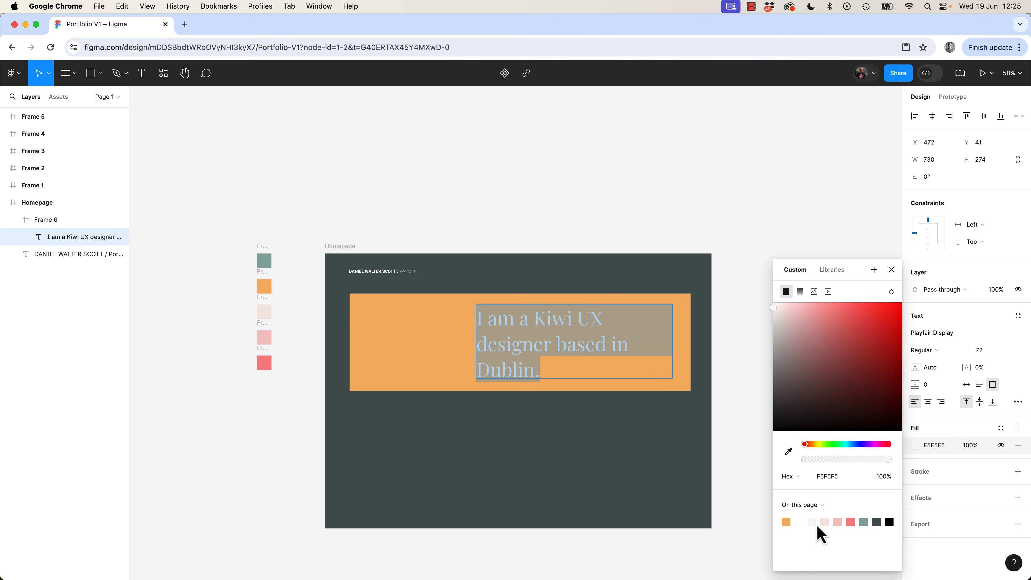
click(929, 350)
click(920, 439)
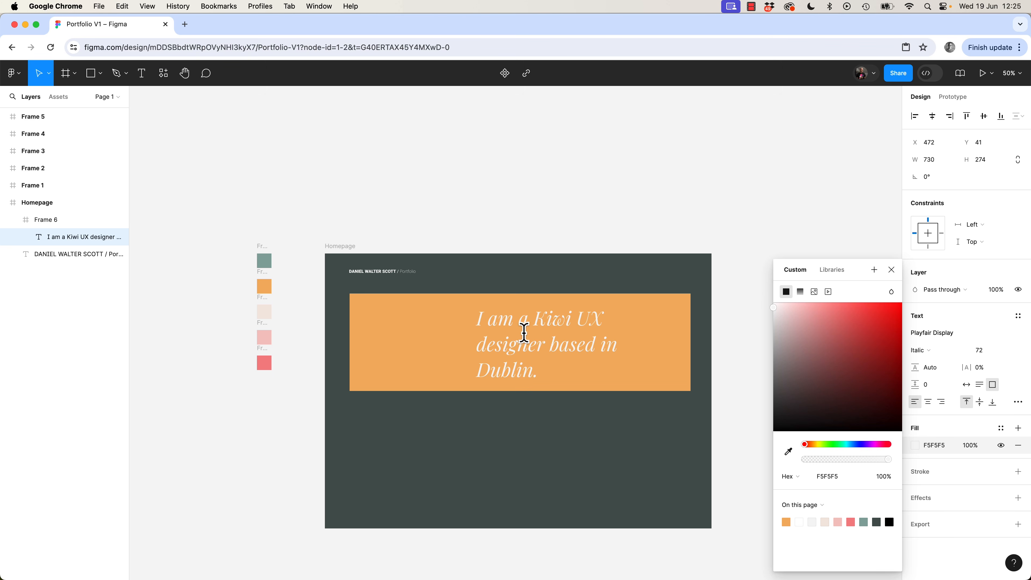
Resize the intro text box so the sentence breaks onto two lines, and reposition it inside the orange frame
double_click(586, 336)
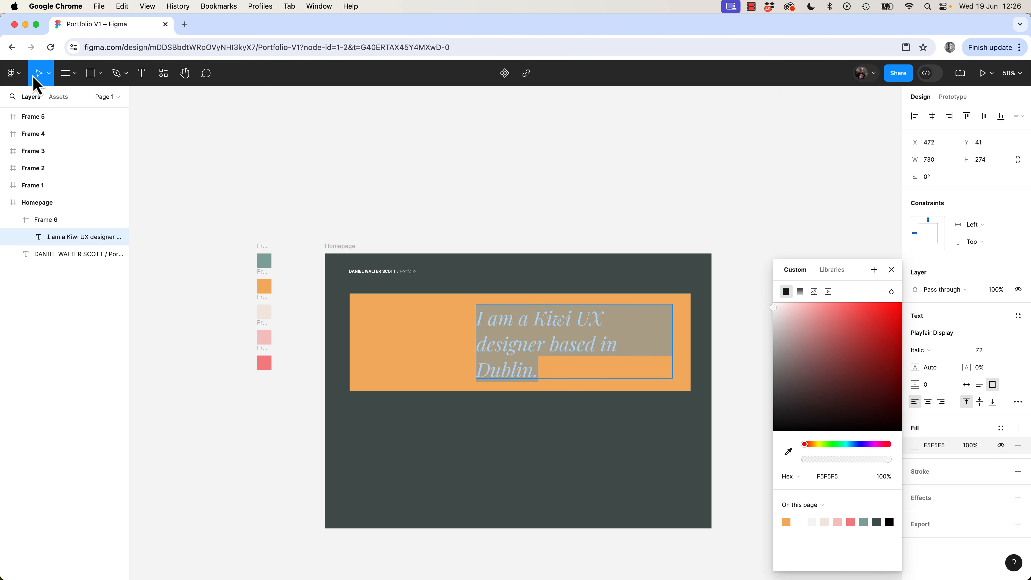
key(Escape)
key(Escape)
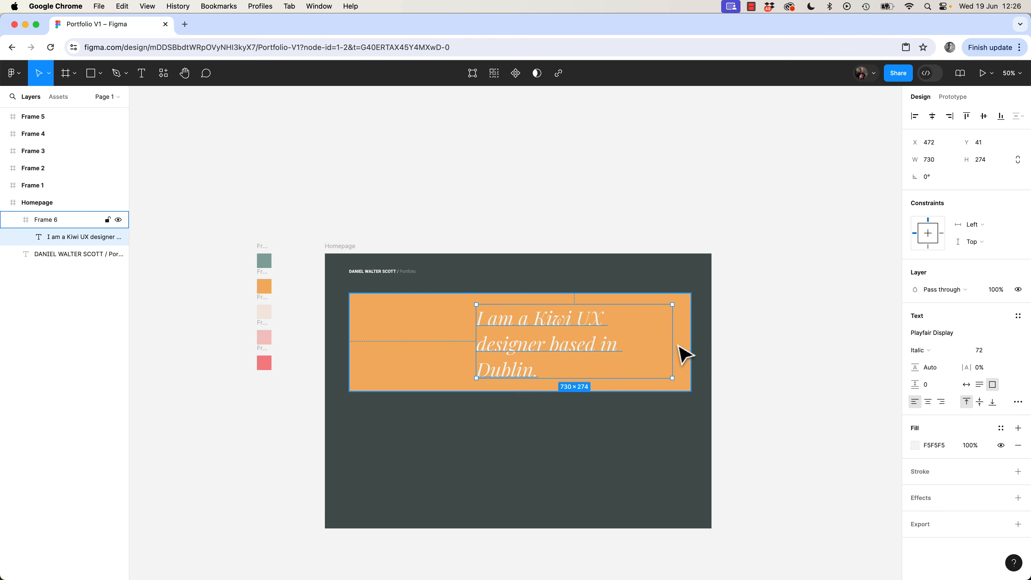
drag(673, 344, 613, 345)
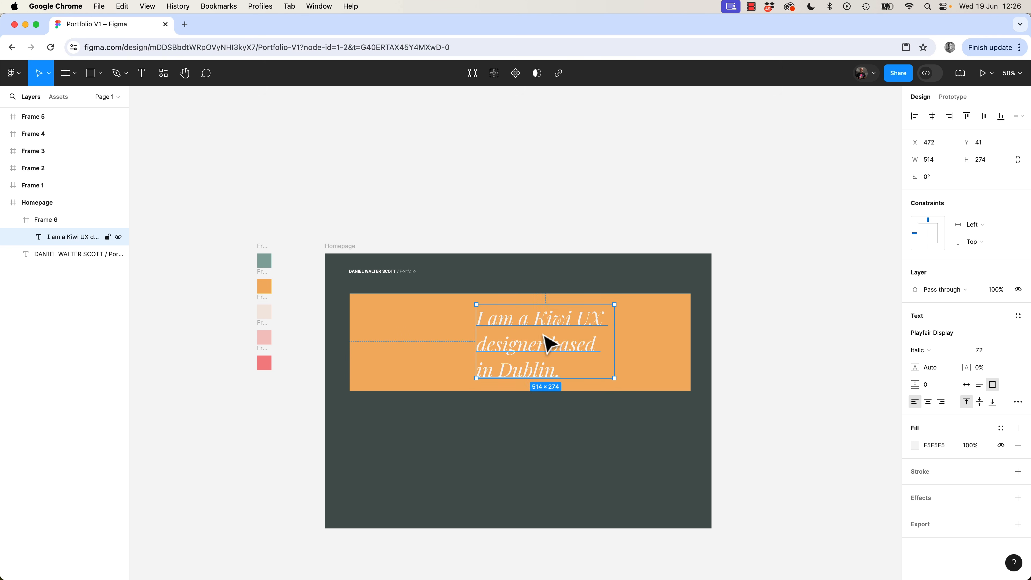
drag(519, 320, 525, 329)
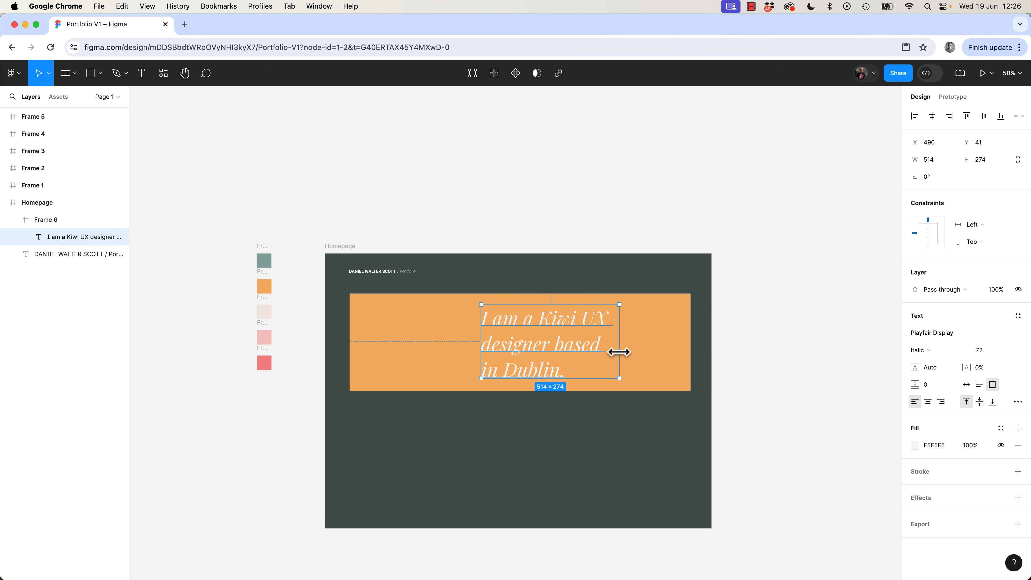
drag(617, 350, 720, 357)
drag(647, 321, 598, 336)
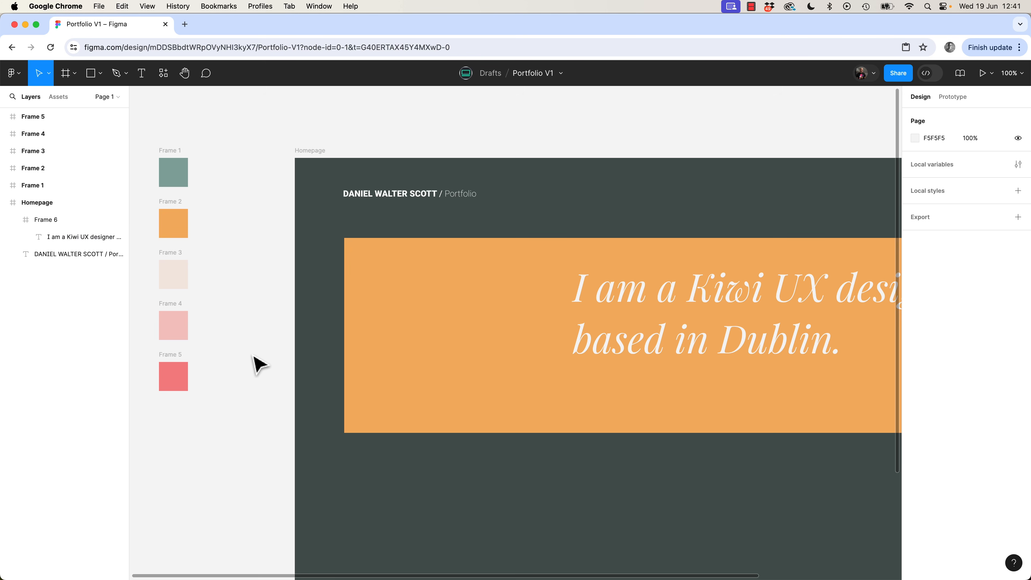
Draw a frame of about 369 × 363 over the orange frame's left end at about X 91, Y 149, and give it an image fill
click(66, 73)
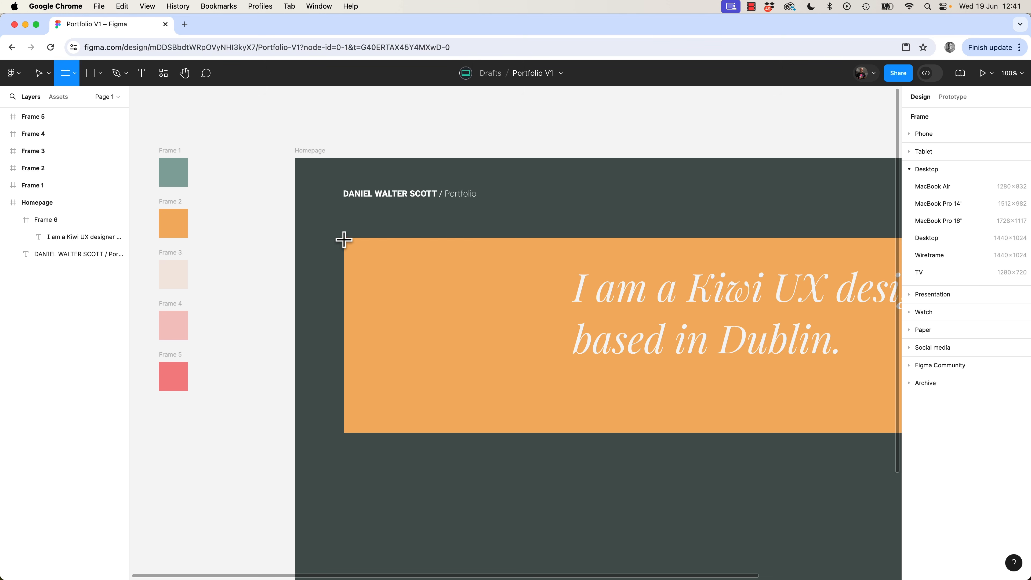
mouse_move(344, 239)
mouse_down()
mouse_move(395, 313)
mouse_move(558, 434)
mouse_move(541, 411)
mouse_up()
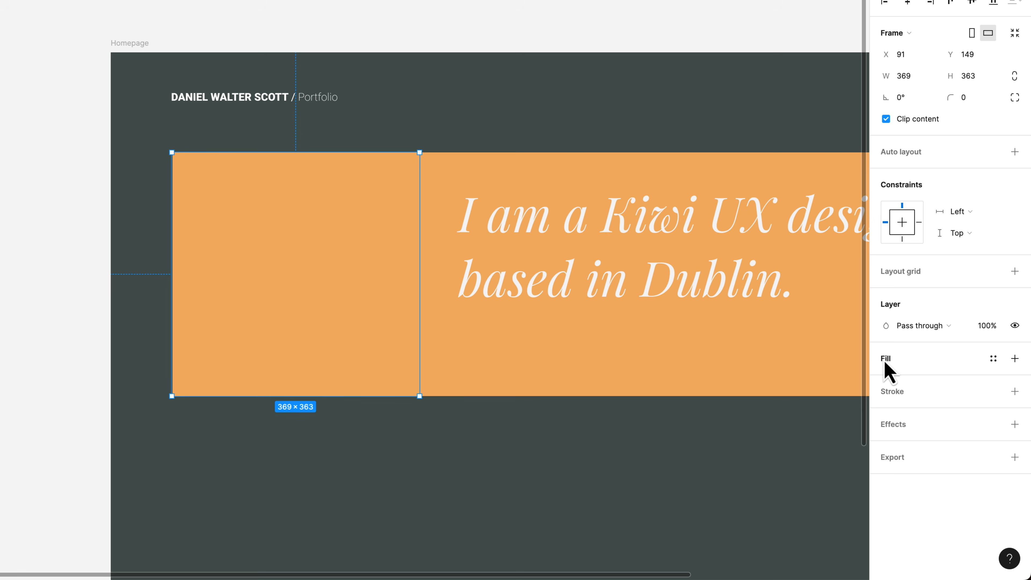
click(886, 362)
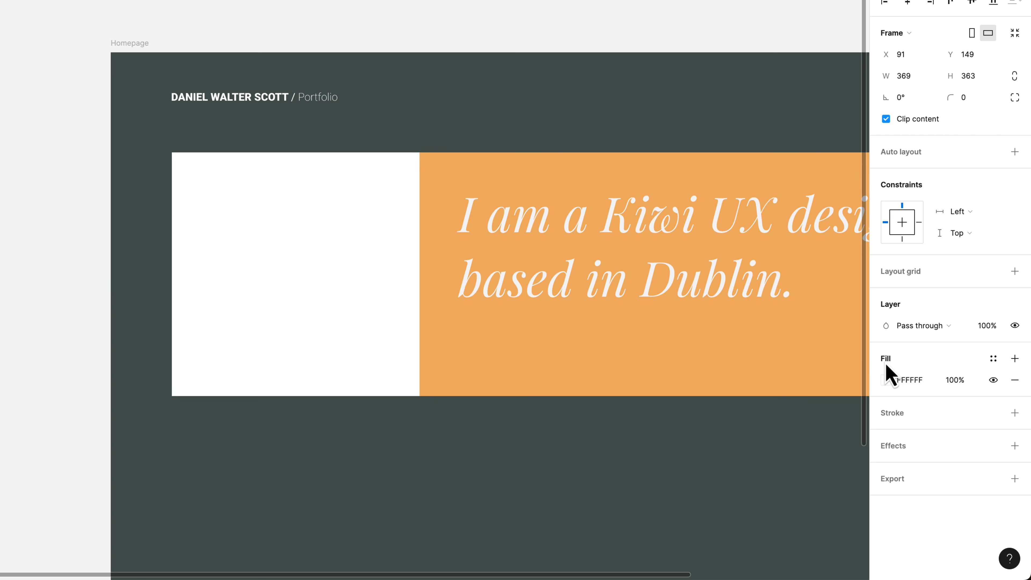
click(885, 382)
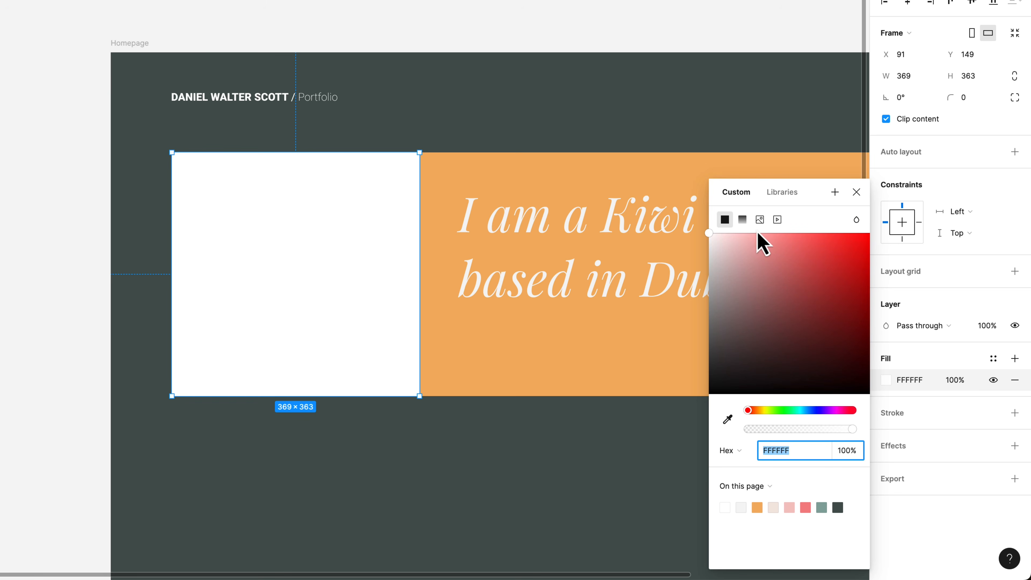
click(760, 219)
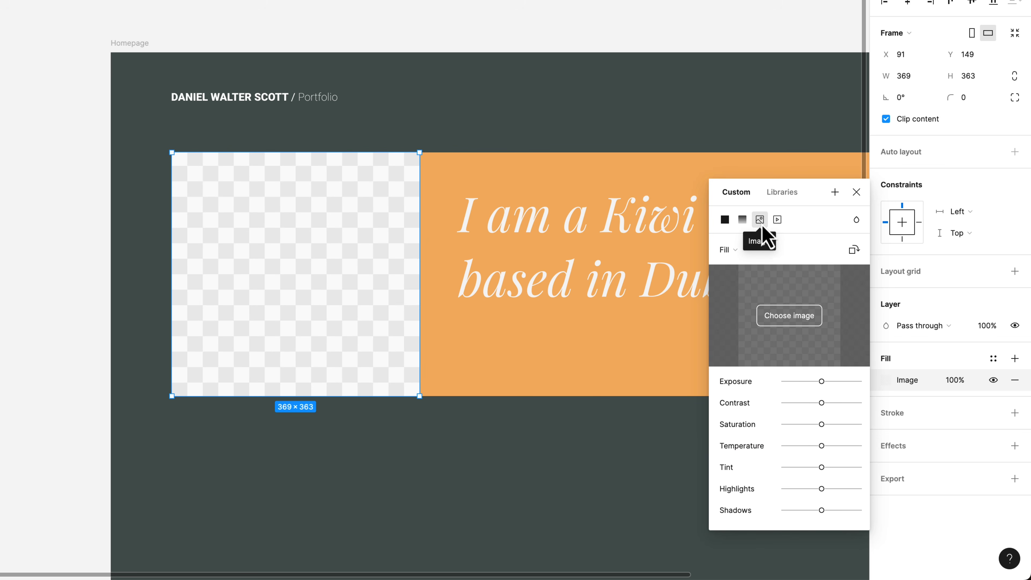
Preview the images in the 2 Files folder and use Screenshot 2024-06-18 at 10.48.05 as the new frame's fill
click(786, 320)
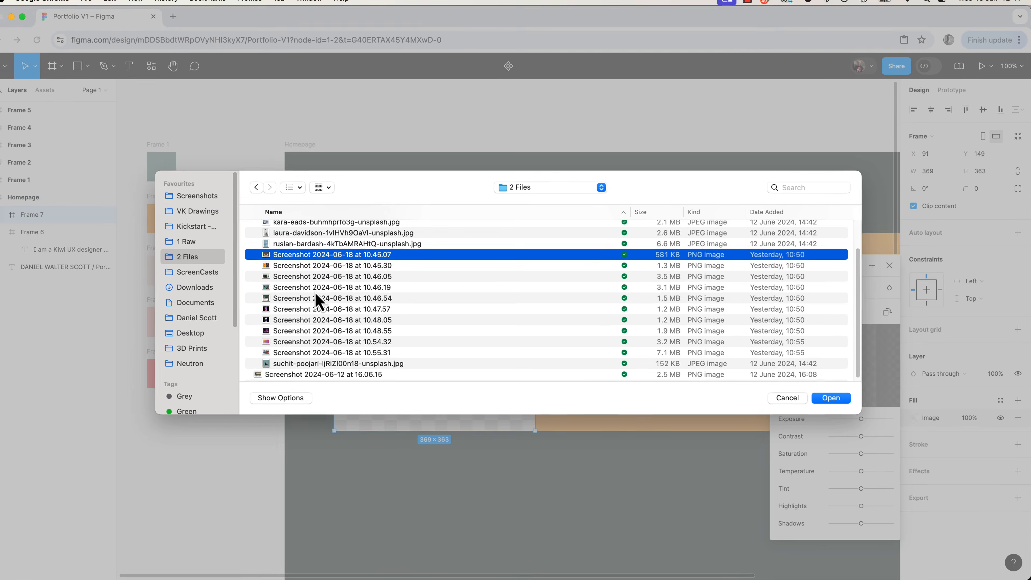
key(space)
key(Down)
key(Down)
key(Down)
key(Down)
key(space)
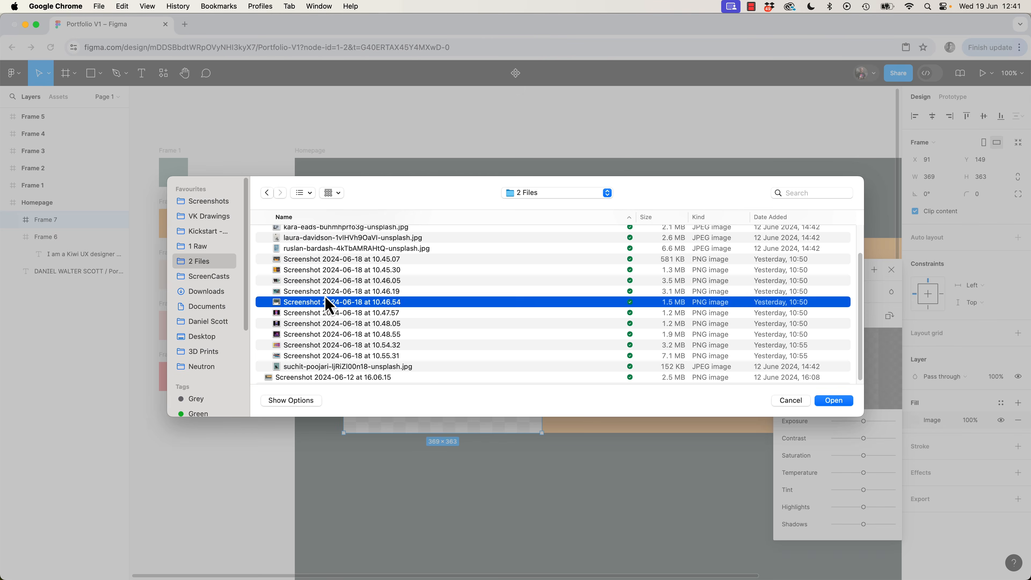
key(Down)
key(space)
key(Down)
key(Down)
key(Down)
key(Up)
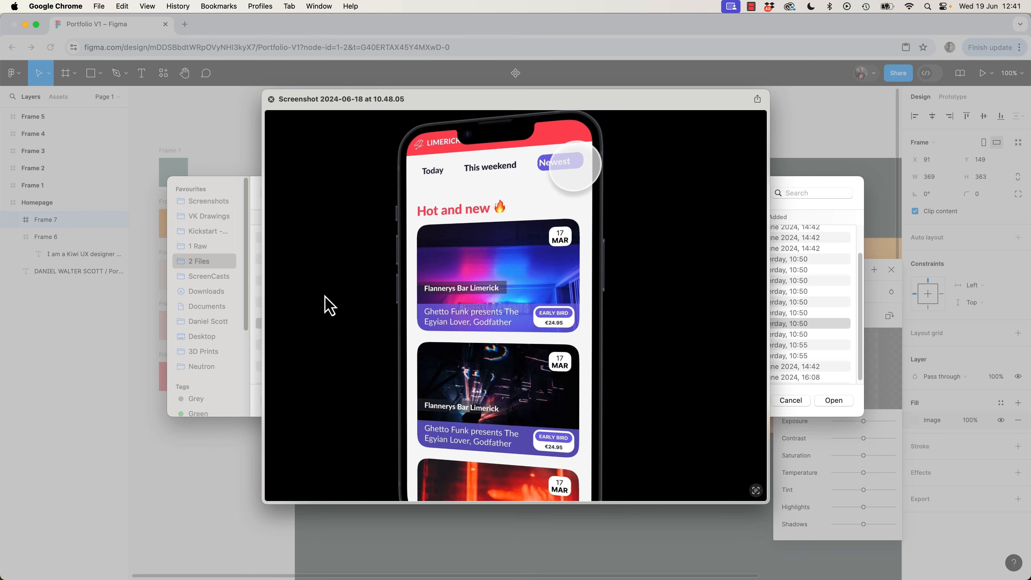
key(Down)
key(Down)
key(space)
key(Down)
key(space)
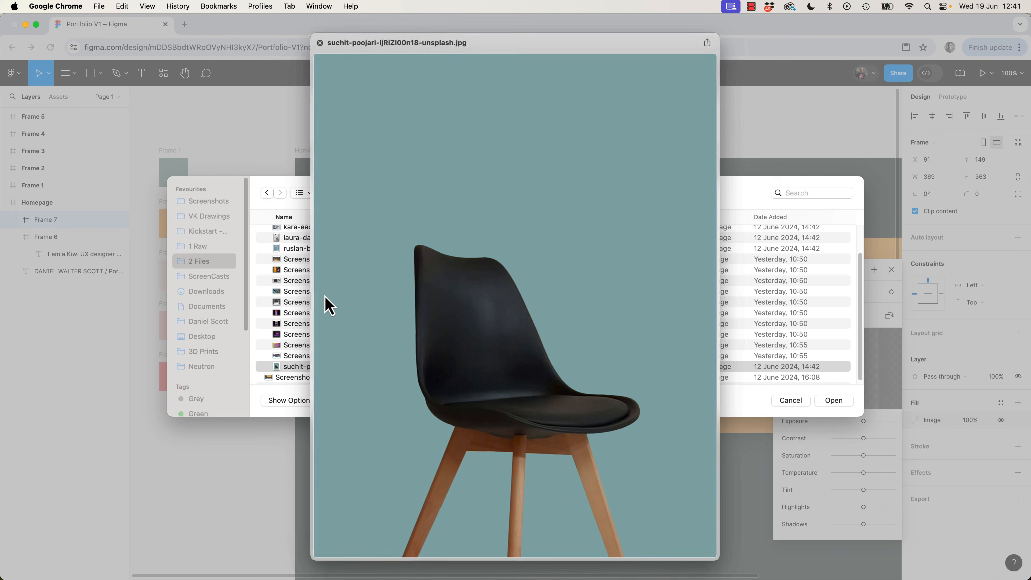
key(space)
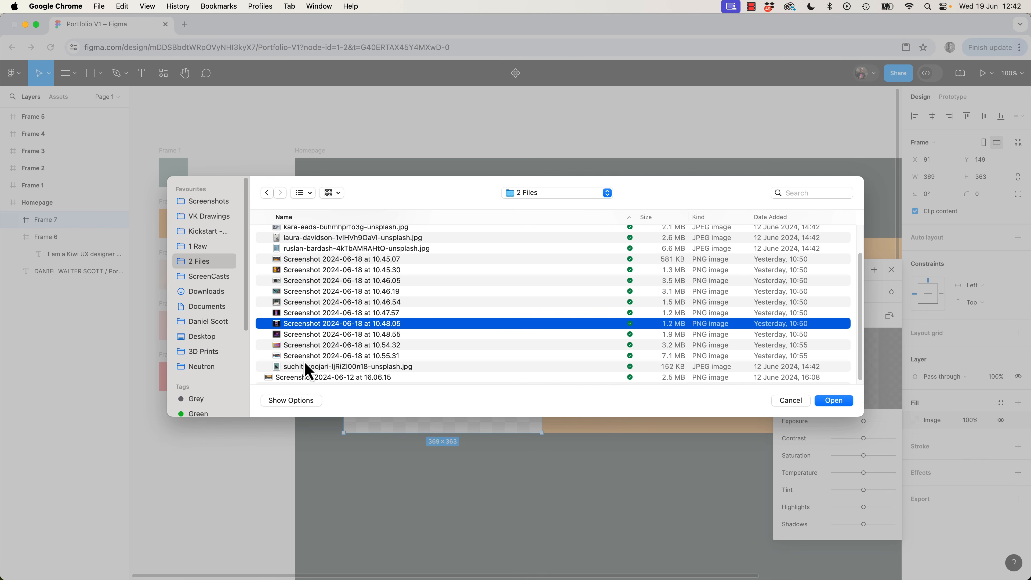
click(835, 401)
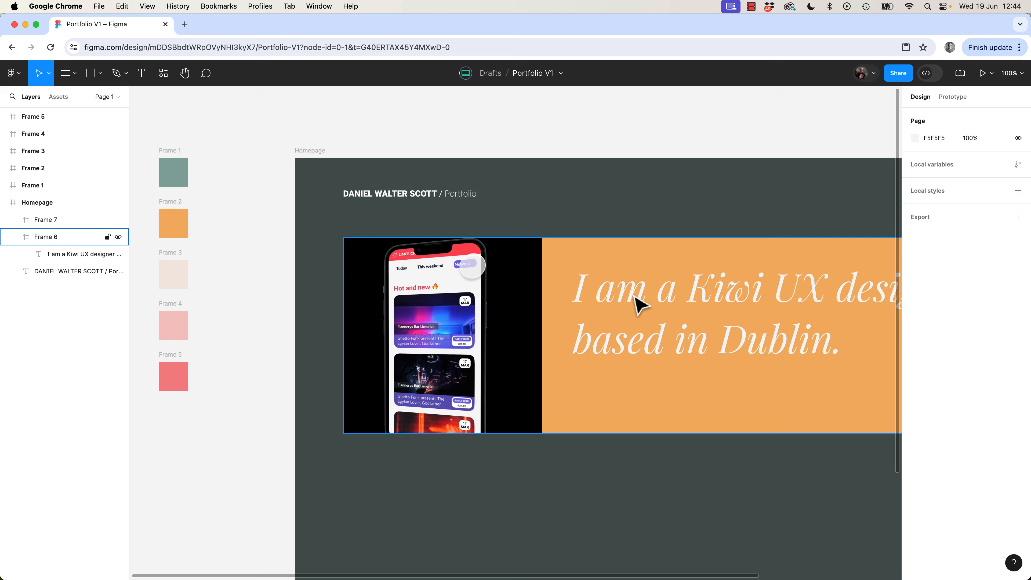
Try moving the orange frame from over its intro sentence, and undo the move
click(638, 304)
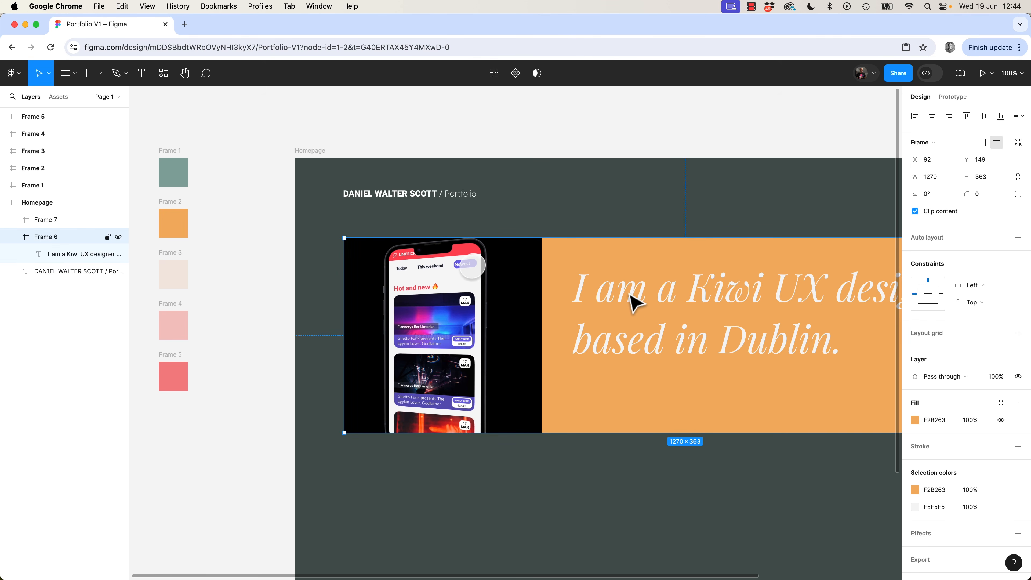
drag(632, 299, 645, 335)
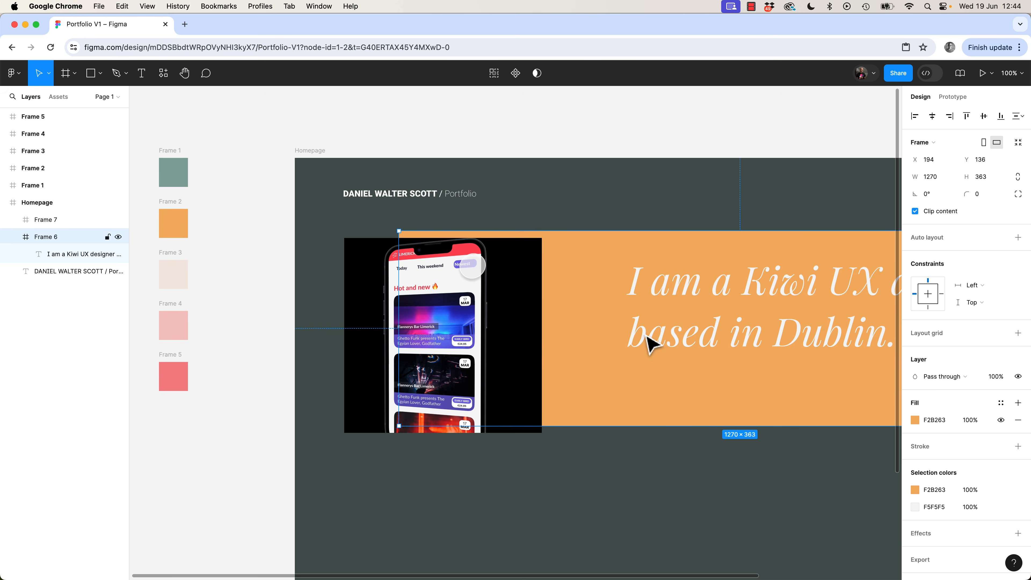
key(super+z)
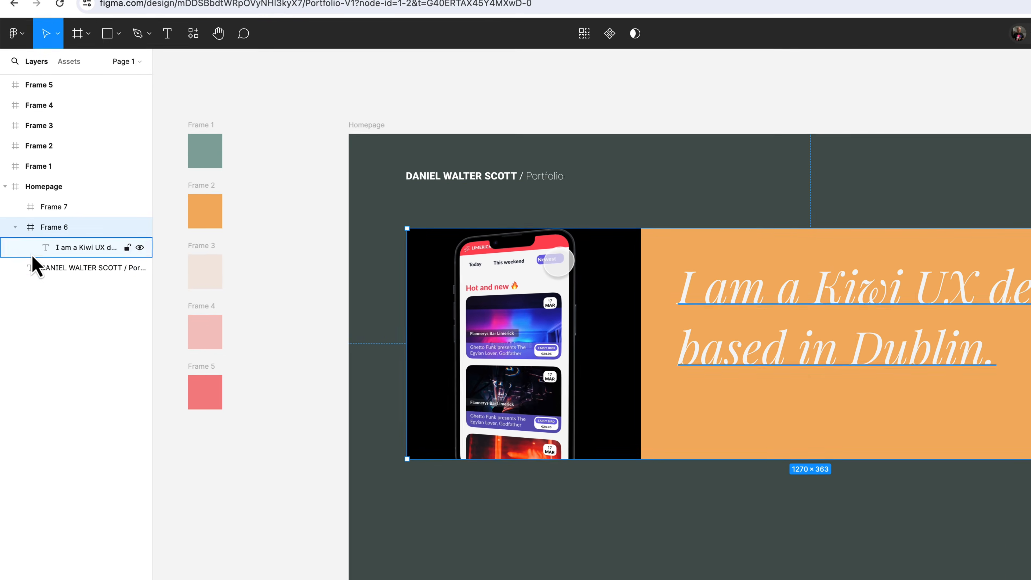
Rename the orange frame inside Homepage as Hero Box
click(44, 186)
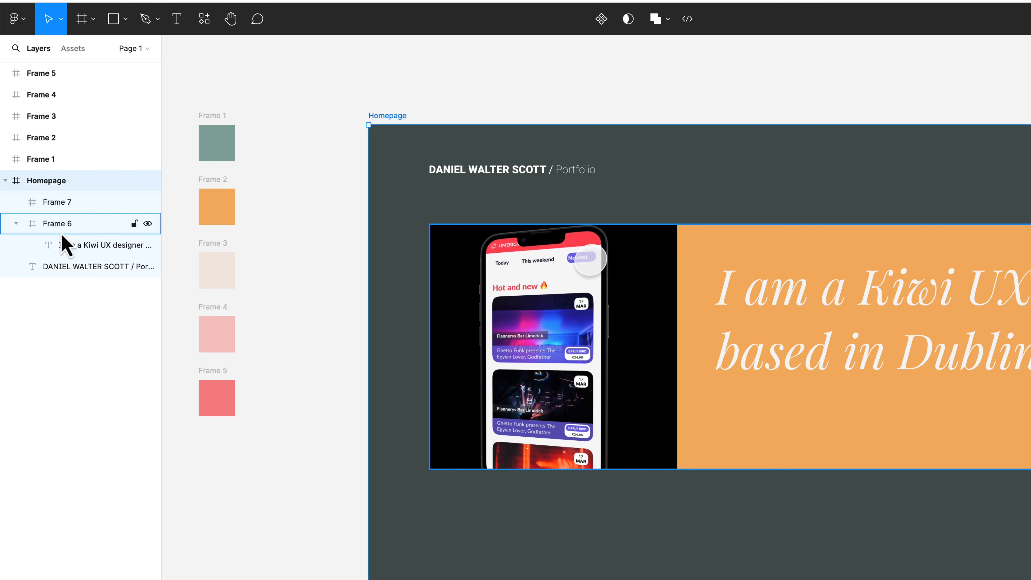
click(60, 230)
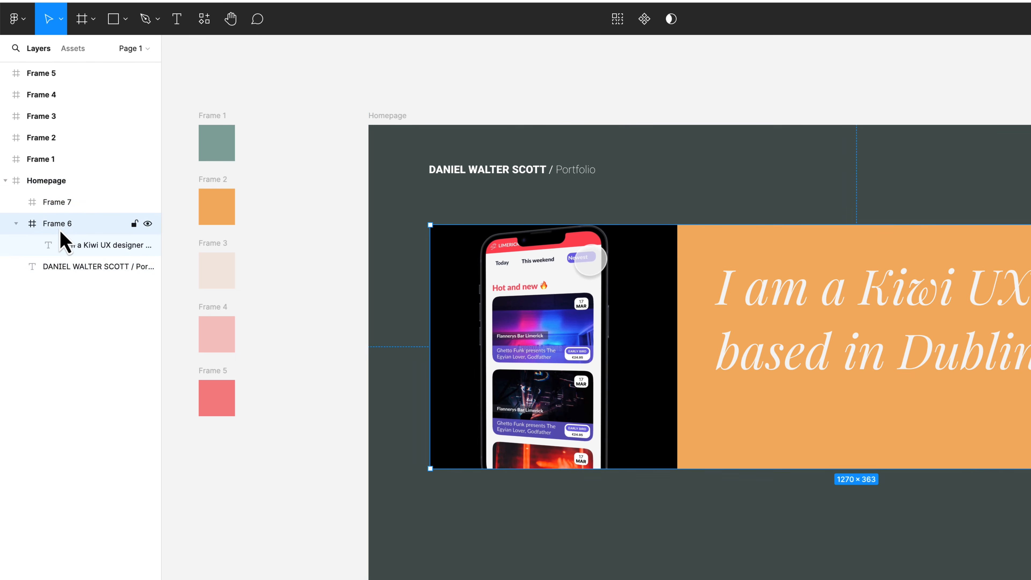
double_click(62, 224)
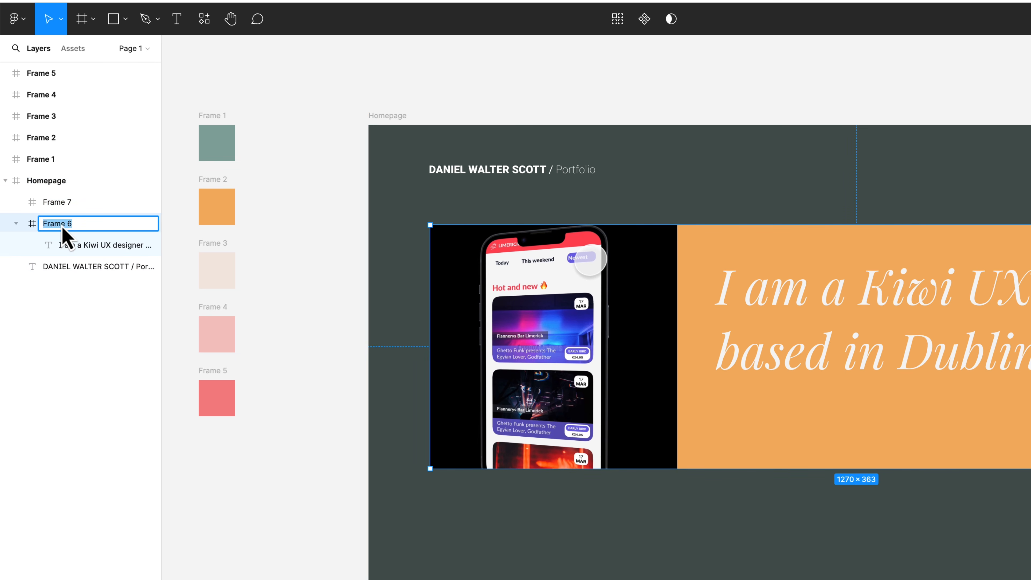
text(Hero Box)
key(Return)
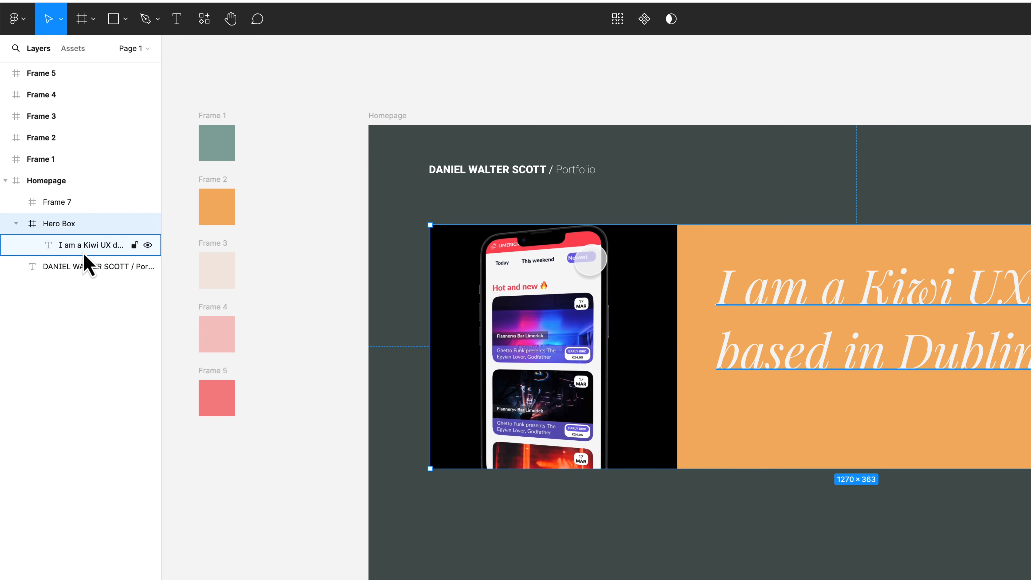
Rename the phone screenshot frame as Image 1 and nest it inside Hero Box above the intro text
click(84, 252)
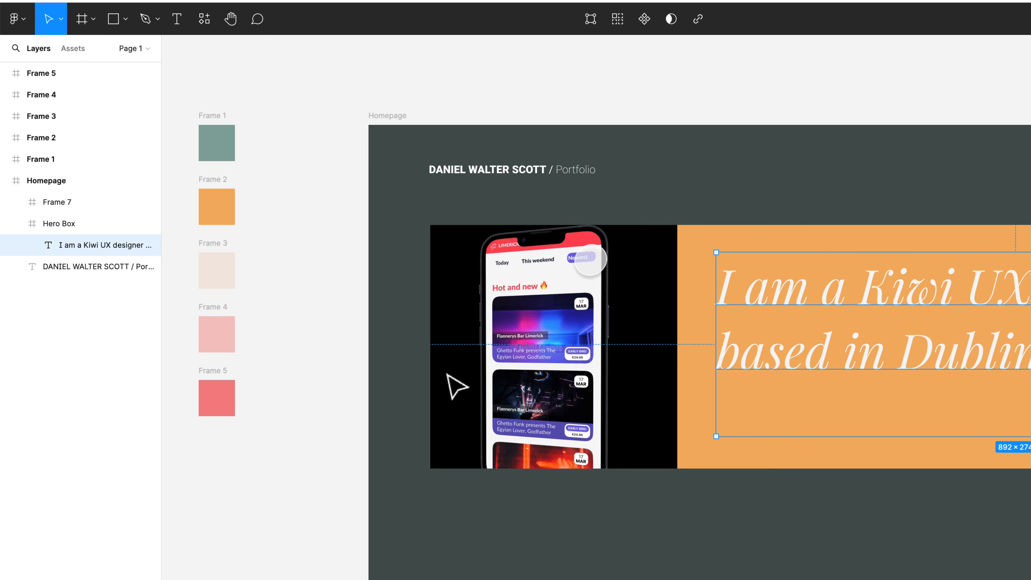
click(55, 205)
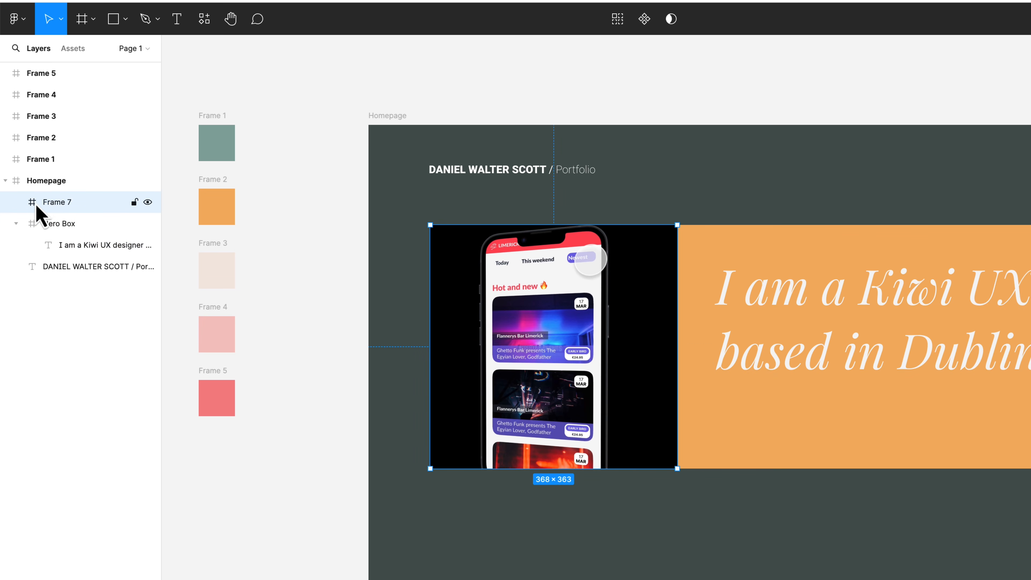
double_click(53, 204)
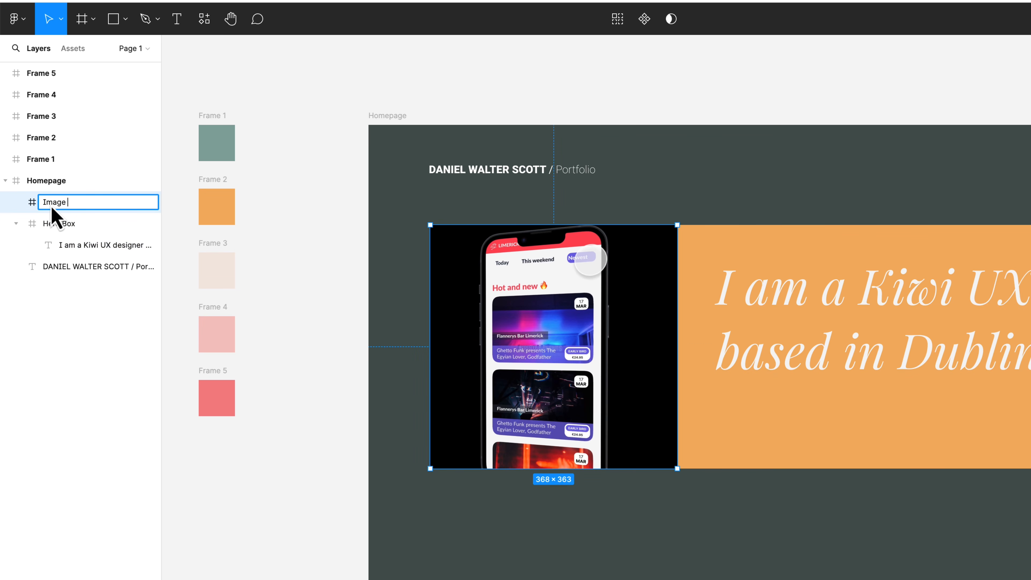
key(Return)
drag(52, 208, 55, 240)
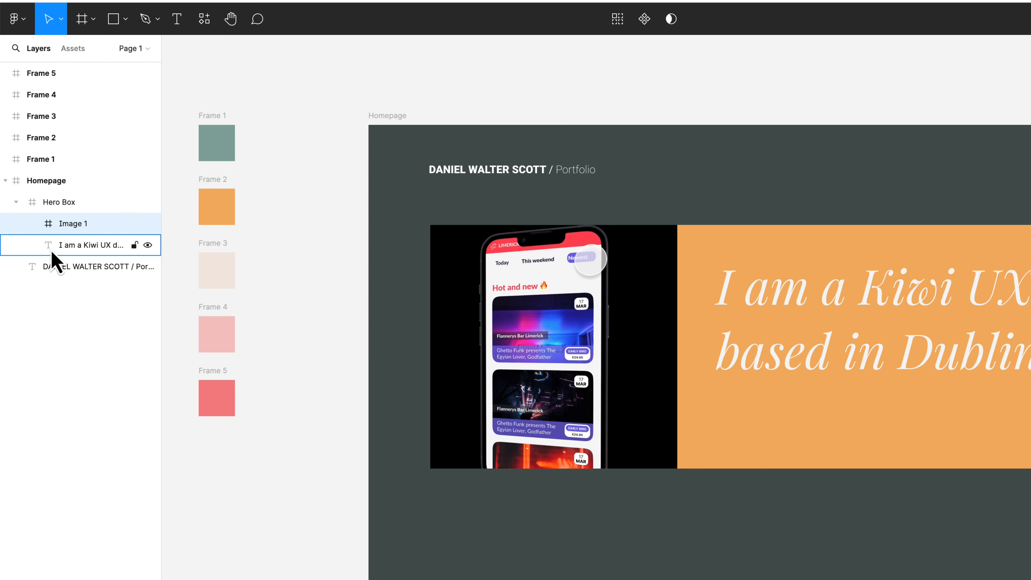
click(685, 100)
mouse_move(605, 316)
mouse_down()
mouse_move(743, 264)
mouse_move(628, 340)
mouse_move(605, 317)
mouse_up()
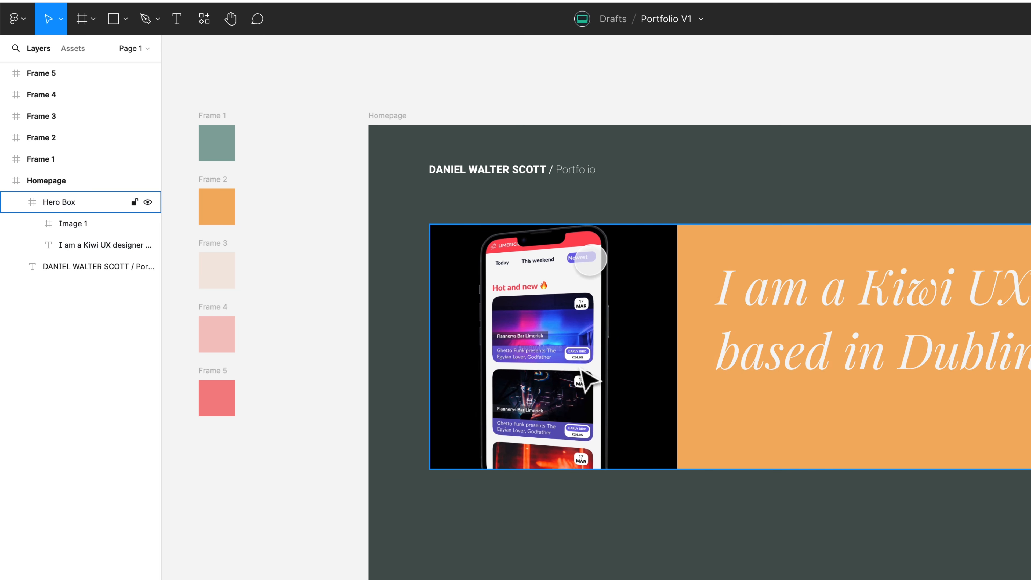
click(580, 321)
mouse_move(618, 299)
mouse_down()
mouse_move(716, 343)
mouse_move(617, 322)
mouse_move(617, 300)
mouse_up()
click(661, 73)
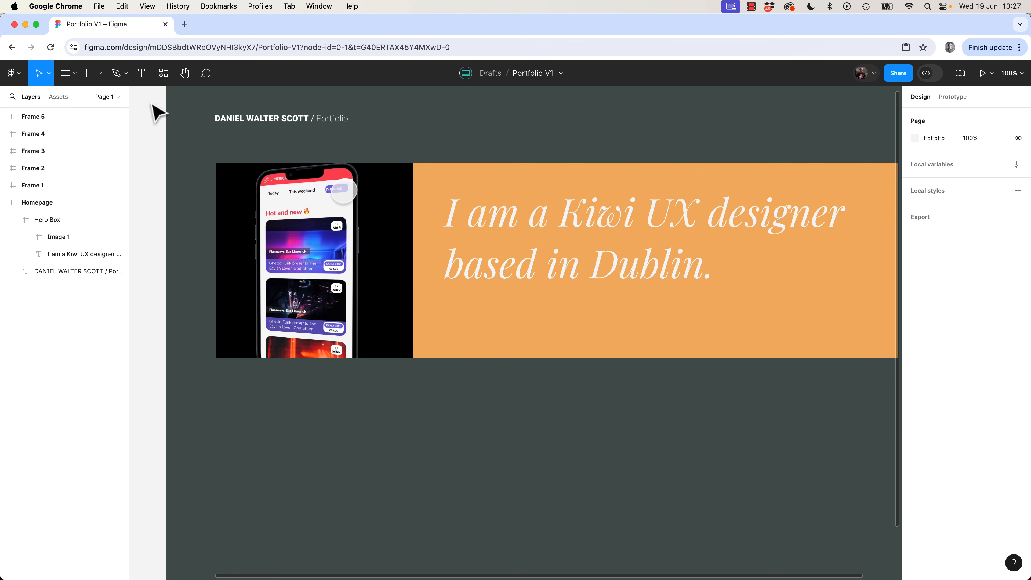
Draw a button frame of about 163 × 59 below the intro sentence in Hero Box, at about X 431, Y 256
click(65, 75)
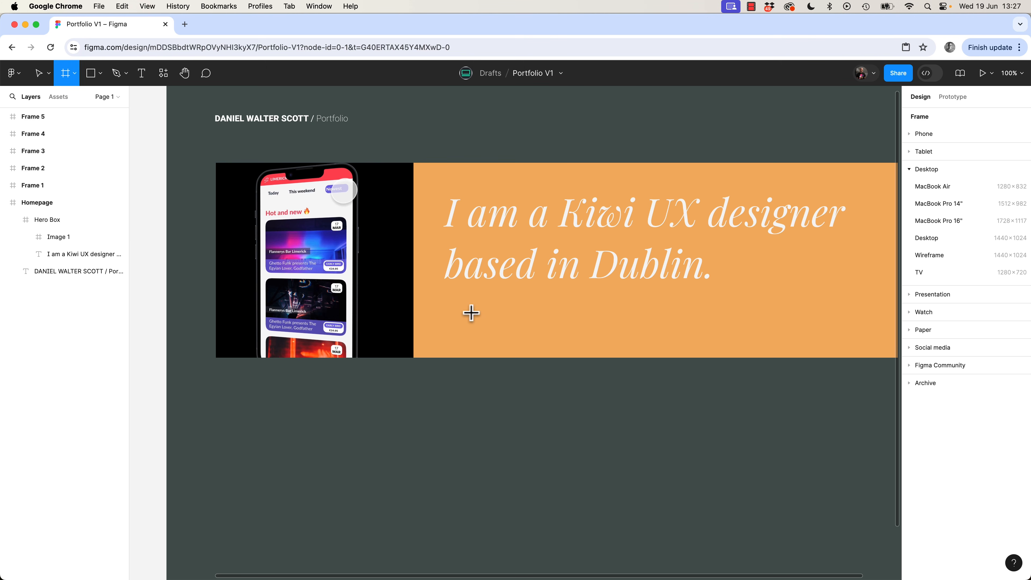
drag(447, 300, 534, 332)
key(super+equal)
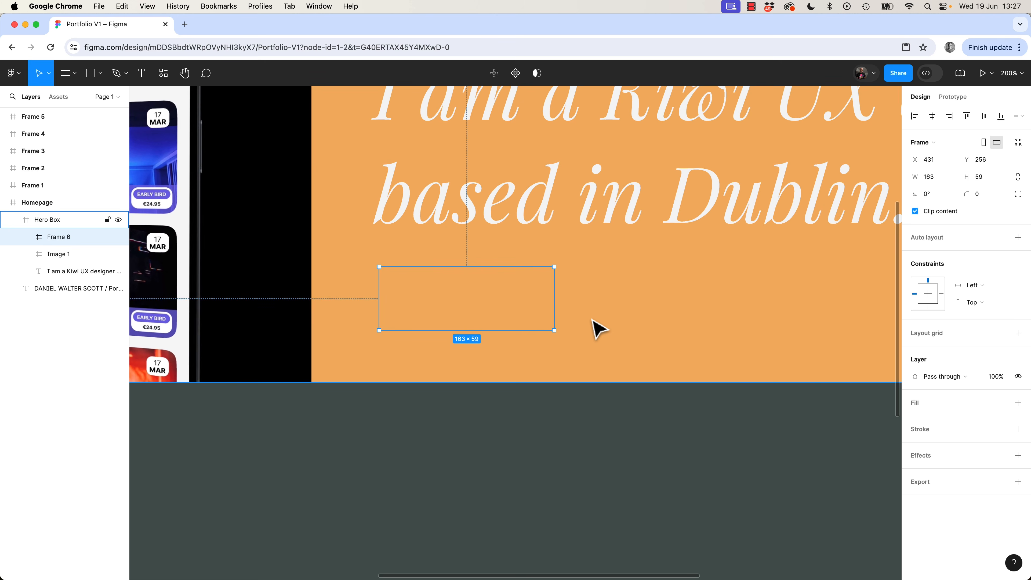
Fill the new button frame with the palette green 86A69D and set its corner radius to 8
click(925, 403)
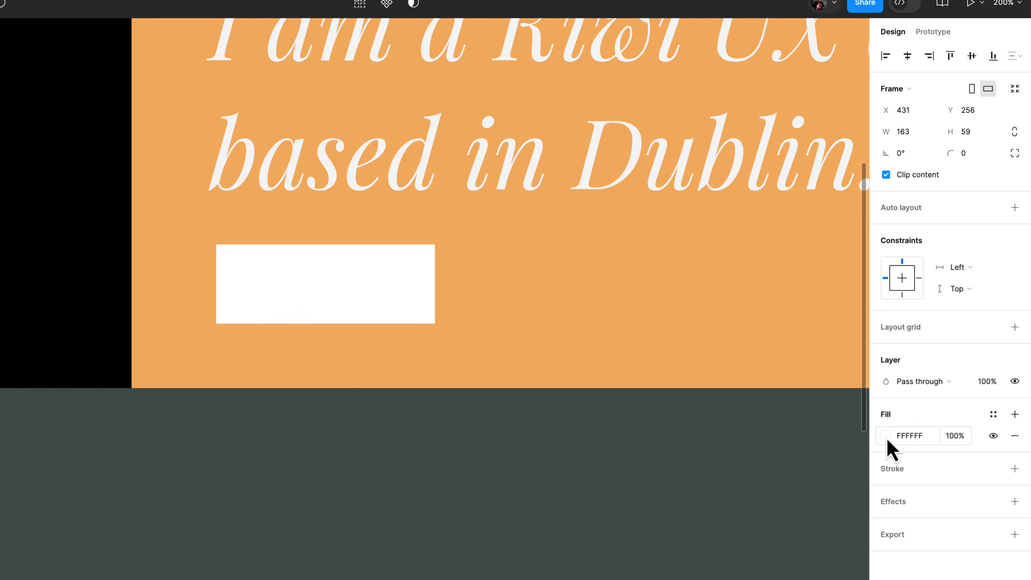
click(884, 436)
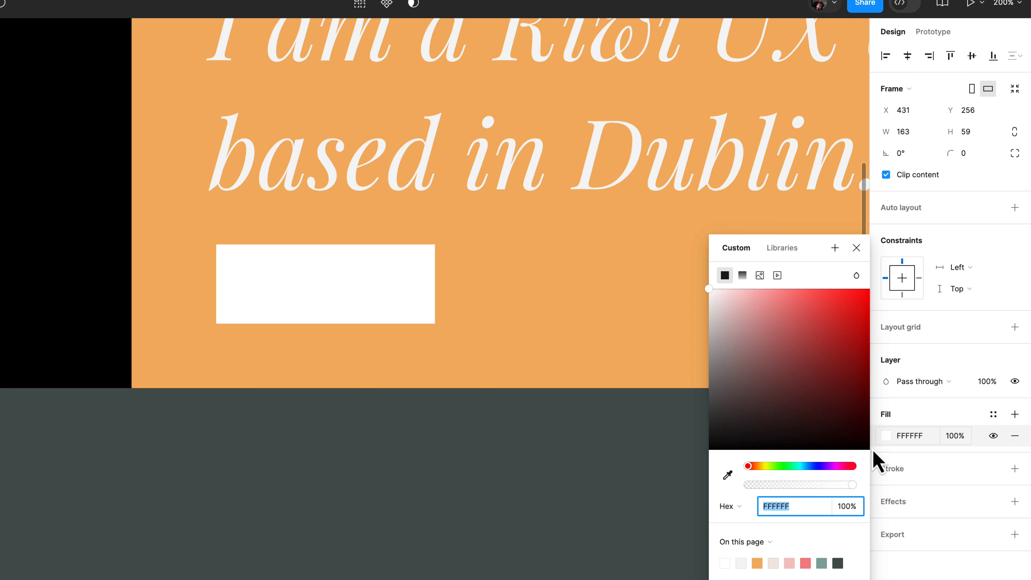
click(823, 563)
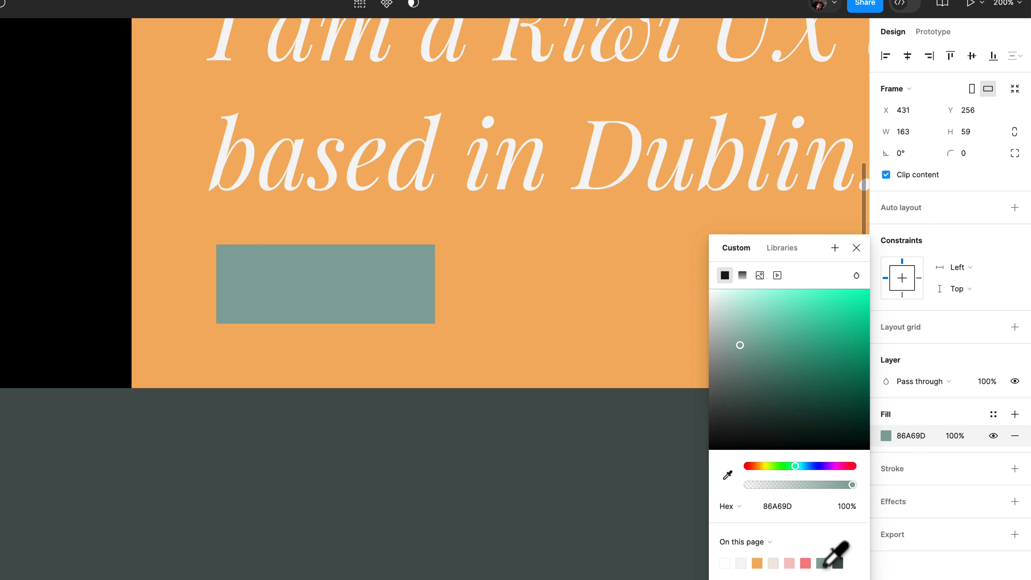
click(950, 155)
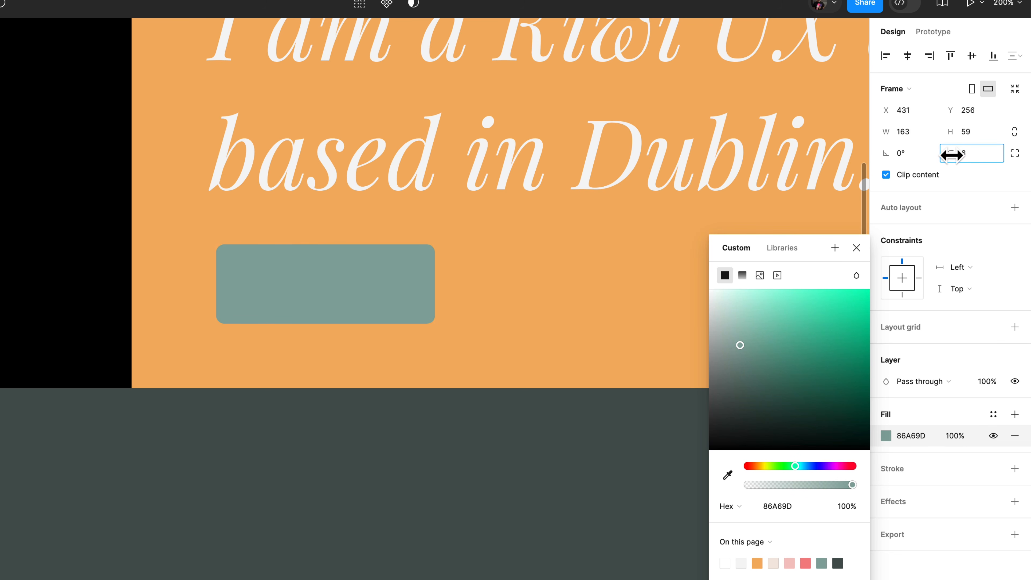
click(968, 155)
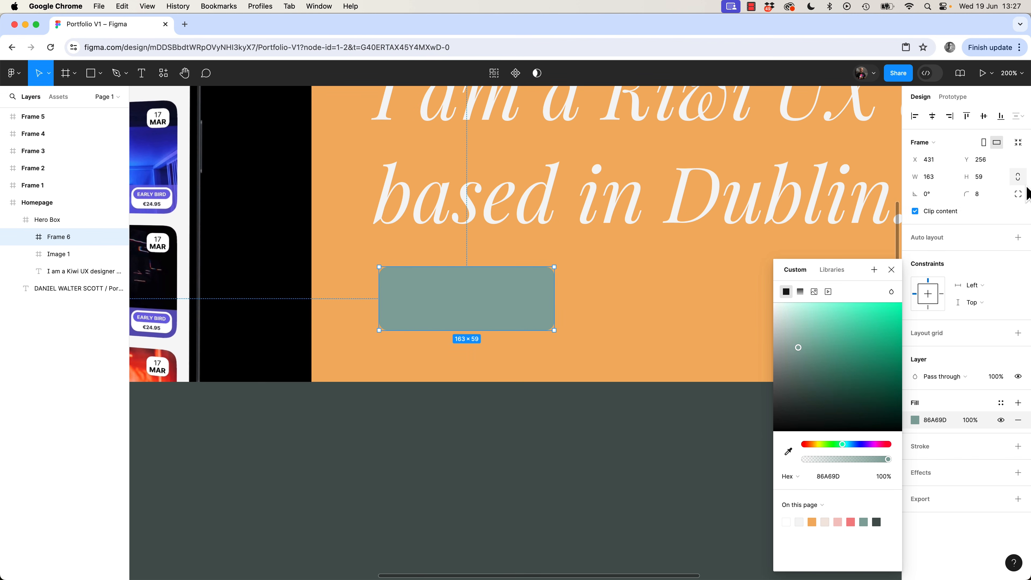
Try to add the text "Buy" on the green button, and undo the text entered in the intro sentence
click(143, 75)
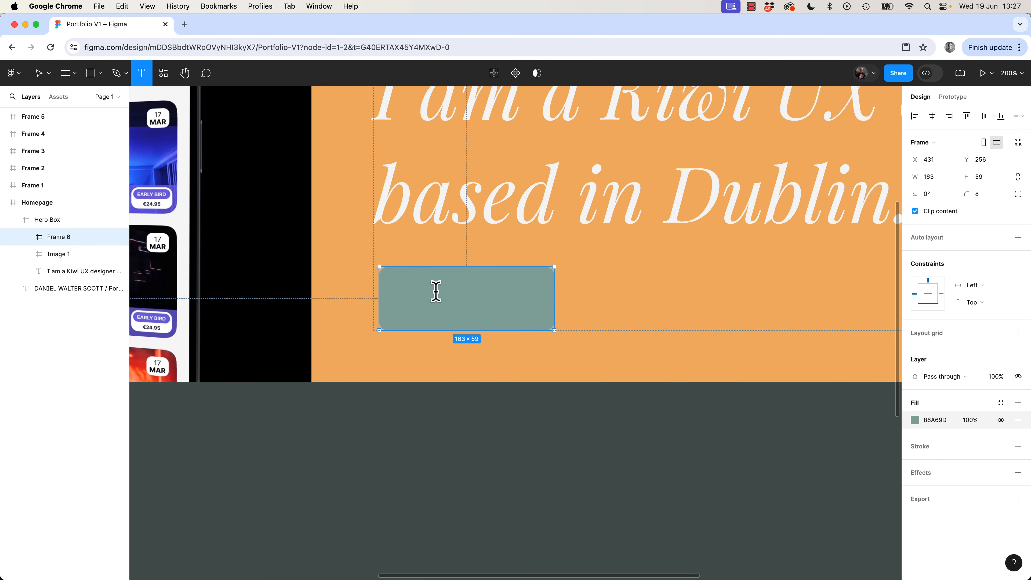
click(433, 299)
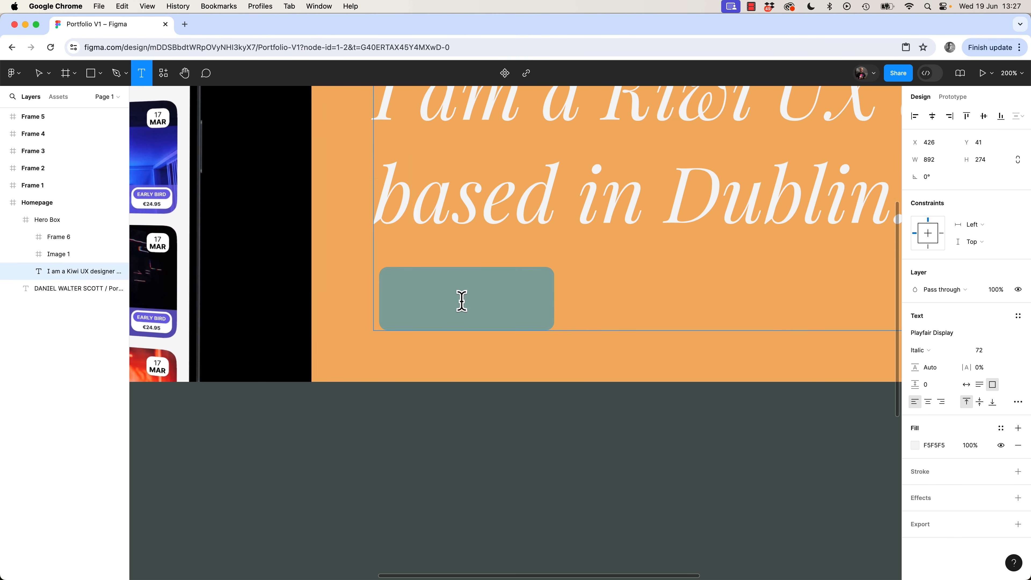
text(Buy)
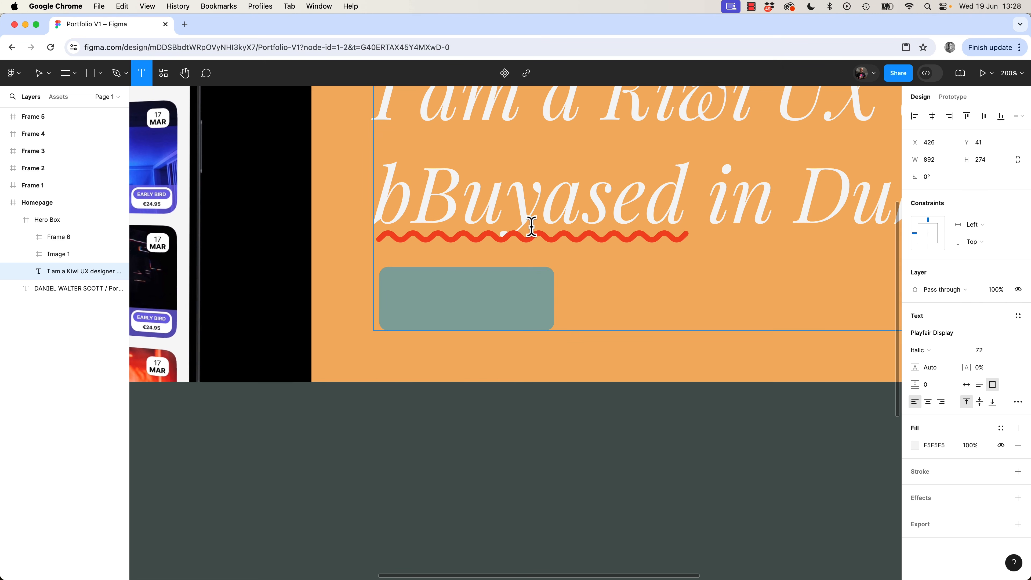
key(ctrl+z)
click(39, 77)
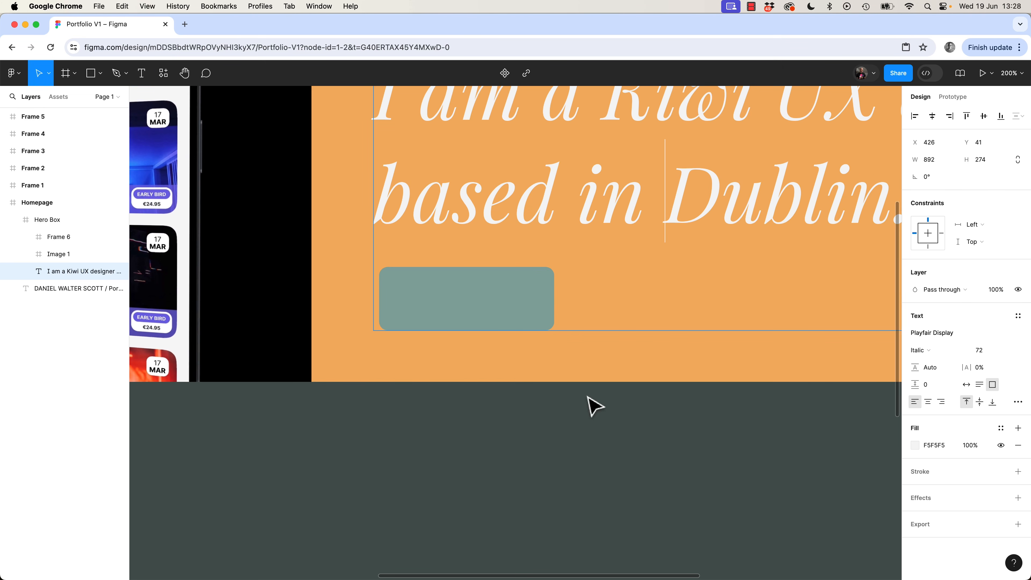
key(Escape)
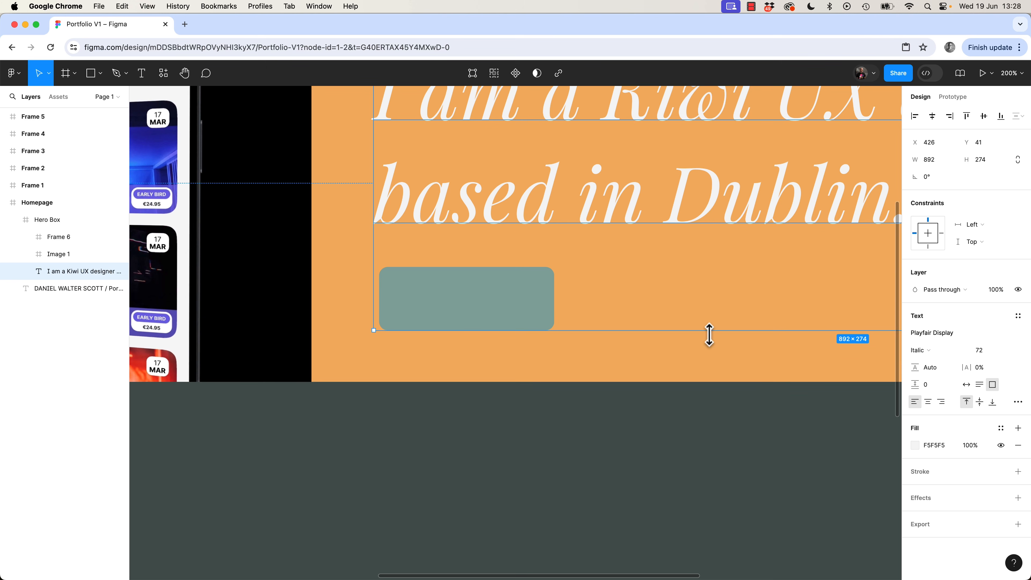
Shorten the intro text box to a height of about 206, clear of the button, and add the text "BUY" inside the button frame
drag(708, 330, 708, 257)
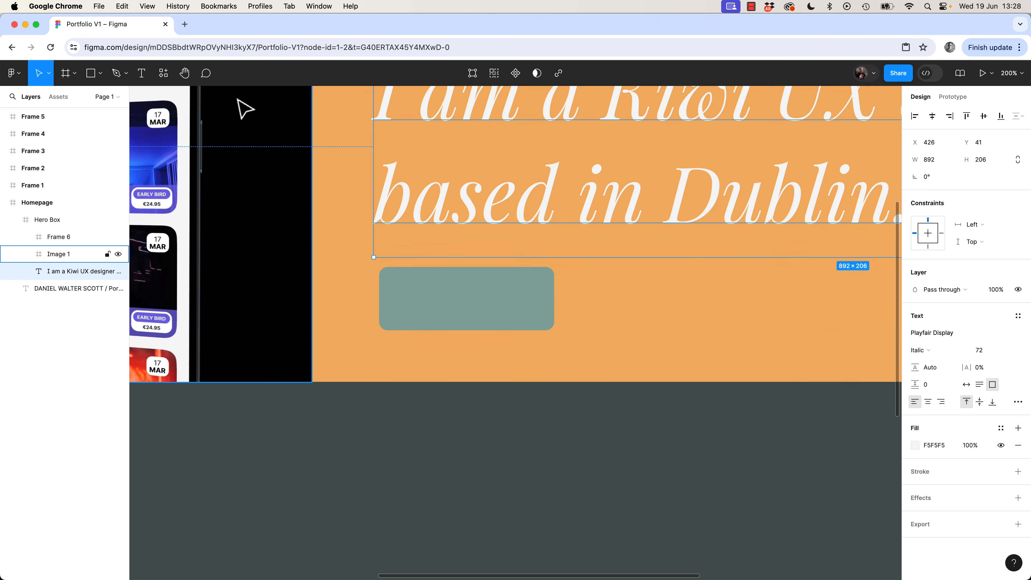
click(142, 73)
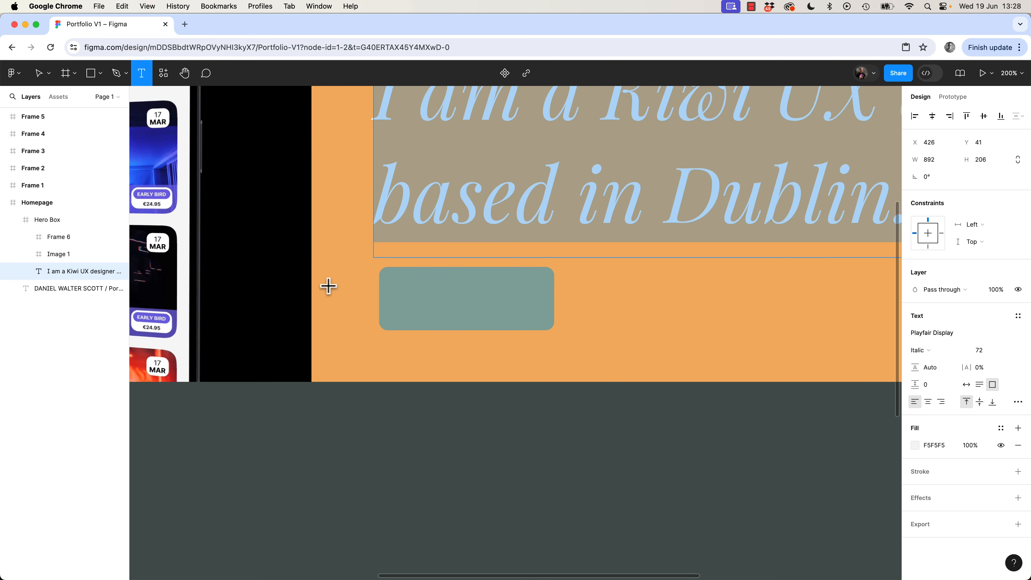
click(424, 298)
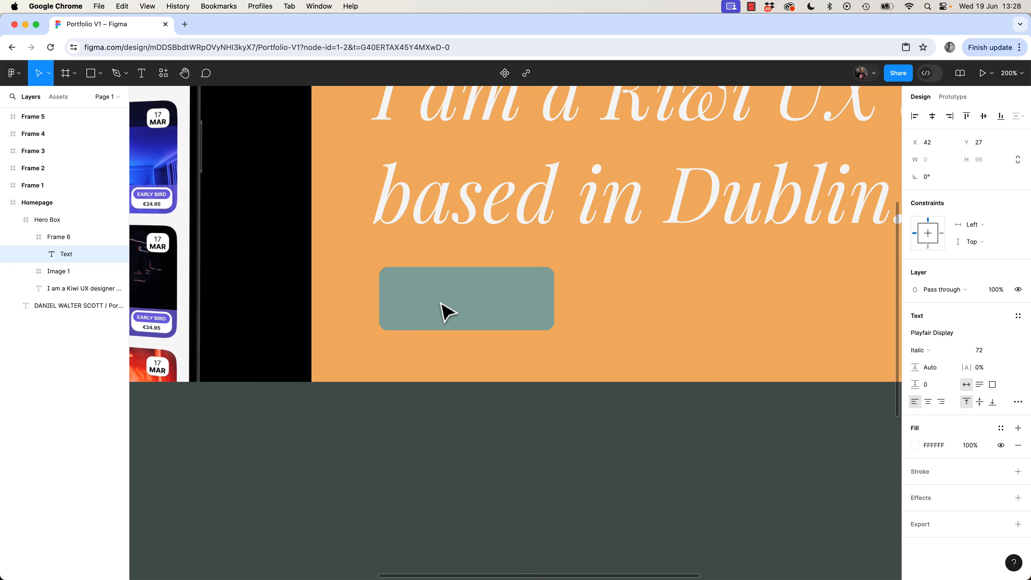
text(BUY)
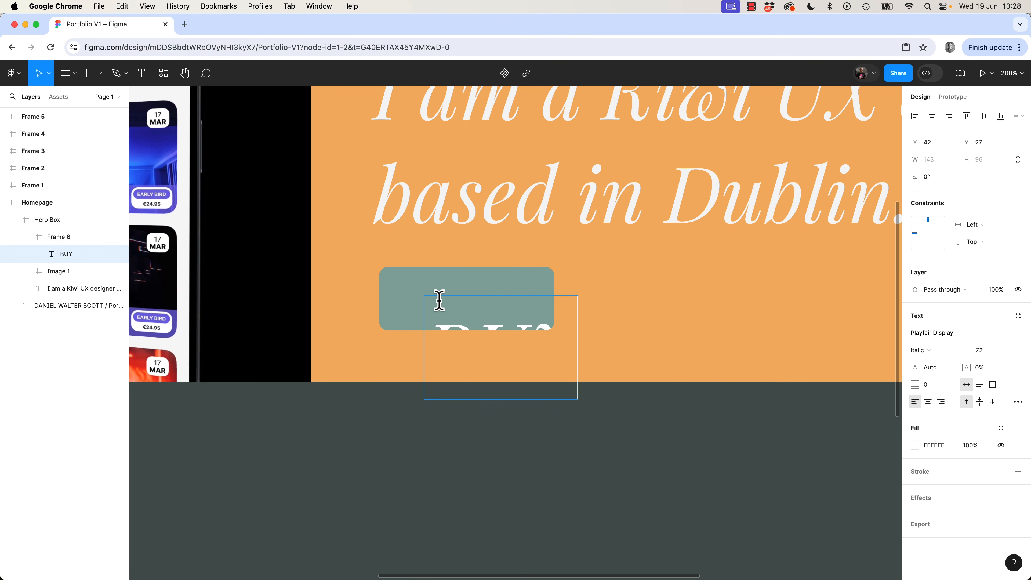
Set the BUY text to Roboto Bold at size 16
double_click(511, 321)
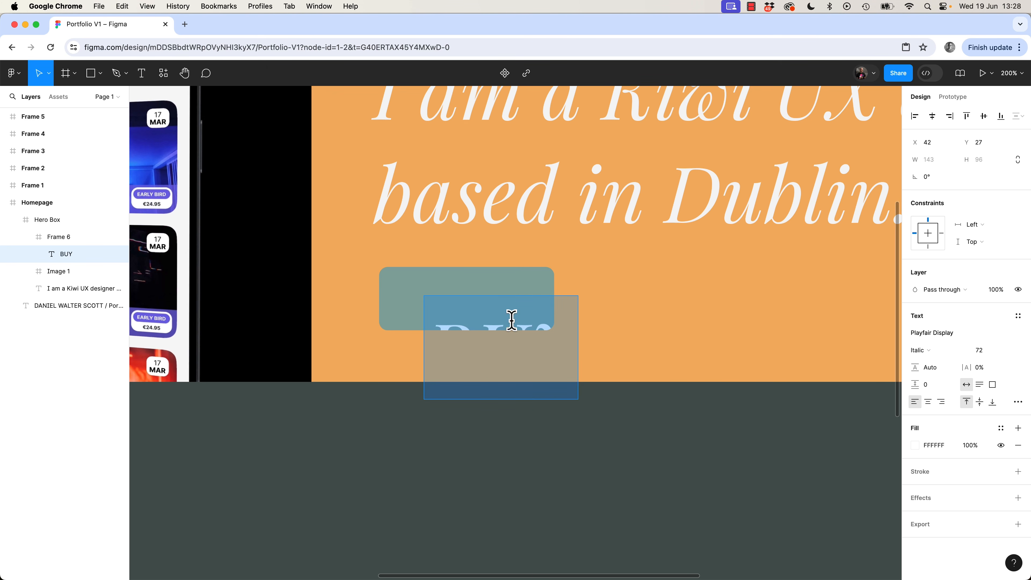
click(942, 334)
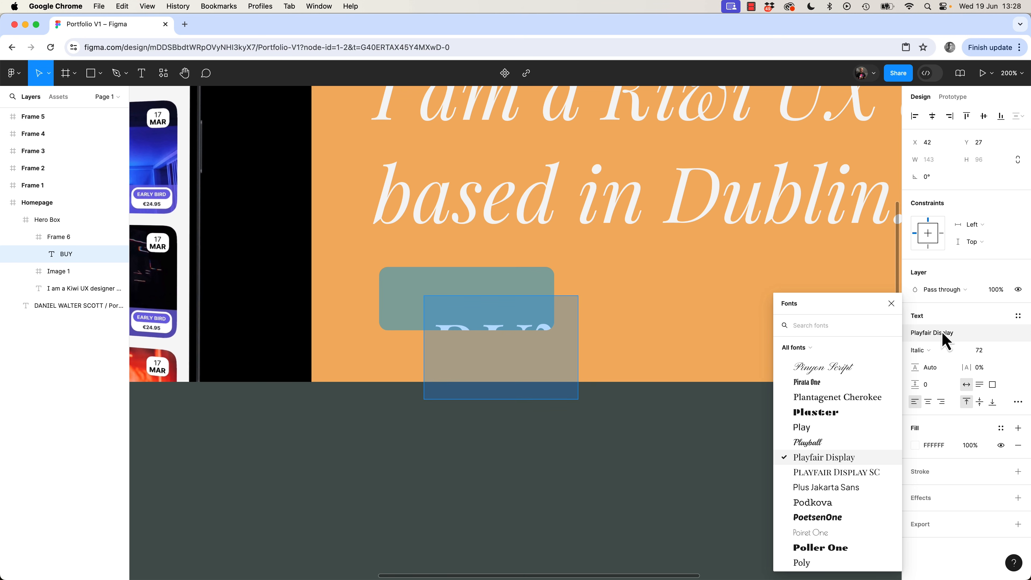
text(roboto)
key(Return)
click(942, 348)
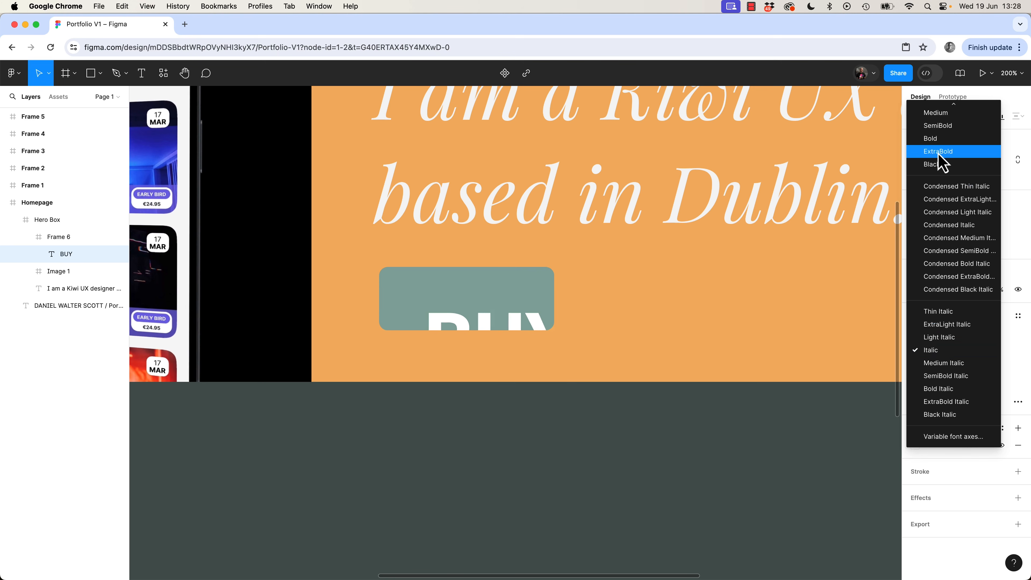
click(938, 139)
click(986, 350)
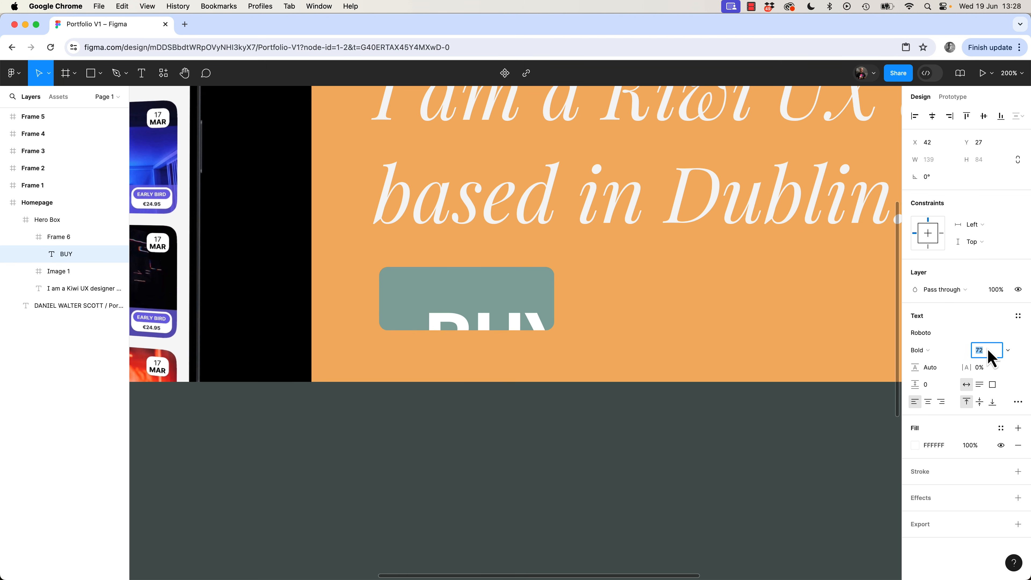
text(16)
key(Return)
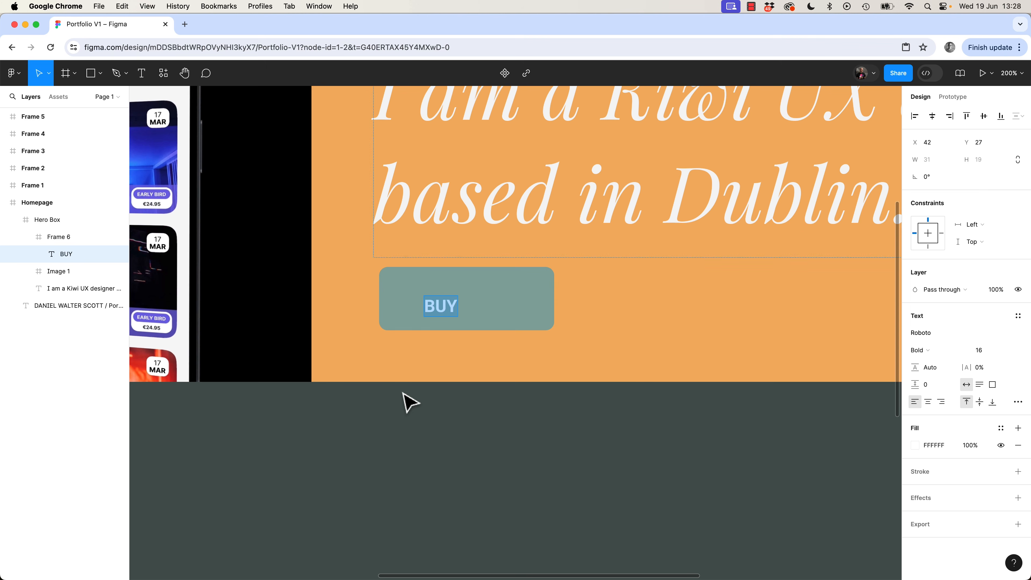
click(405, 395)
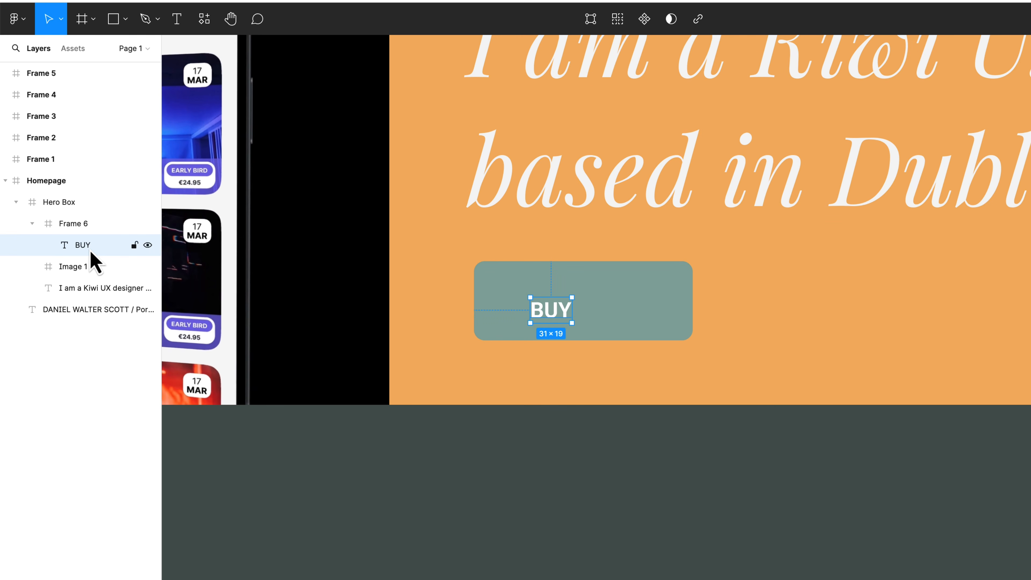
Rename the green button frame as Primary Button and select its BUY text
click(79, 224)
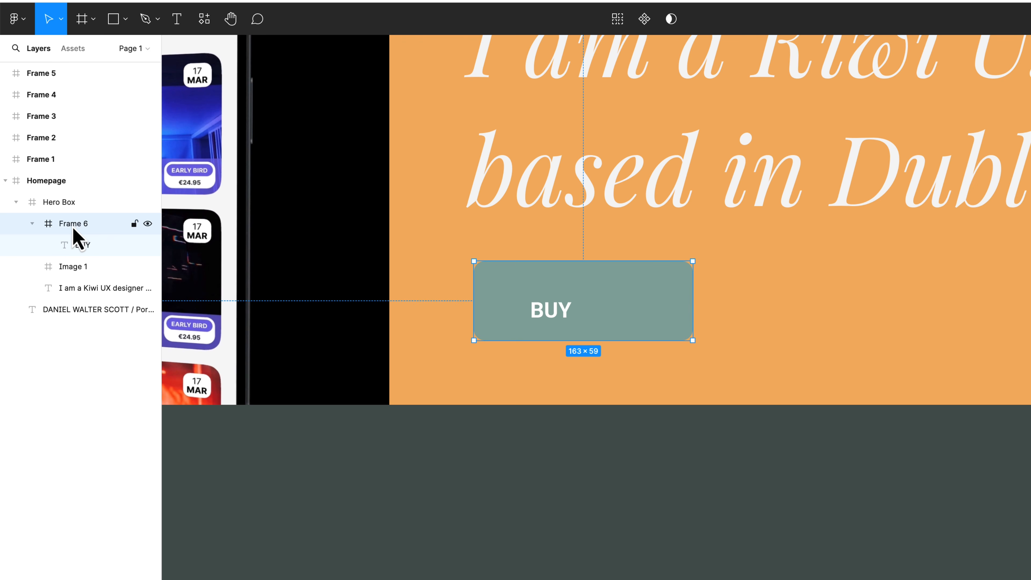
double_click(73, 224)
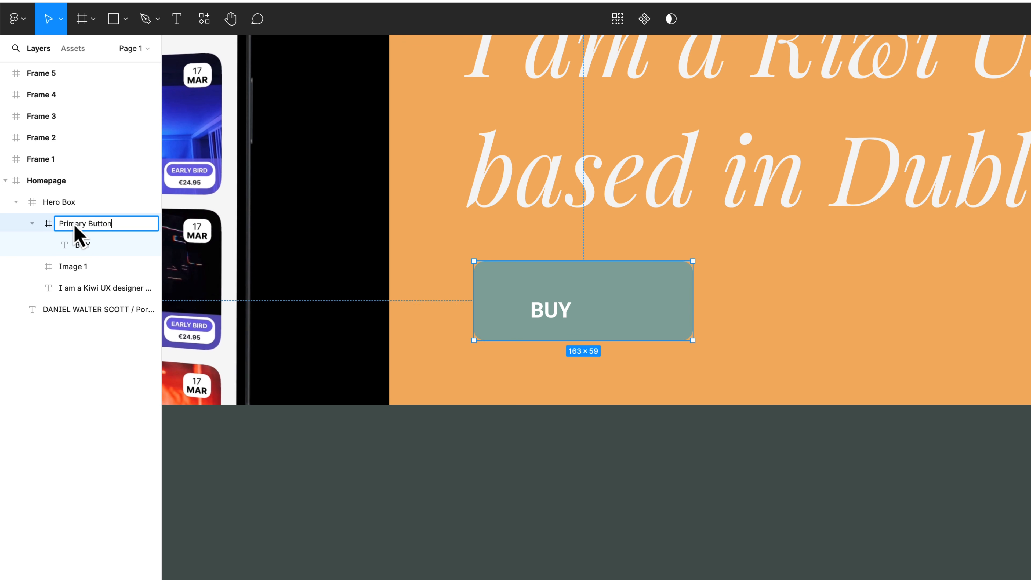
key(Return)
click(570, 313)
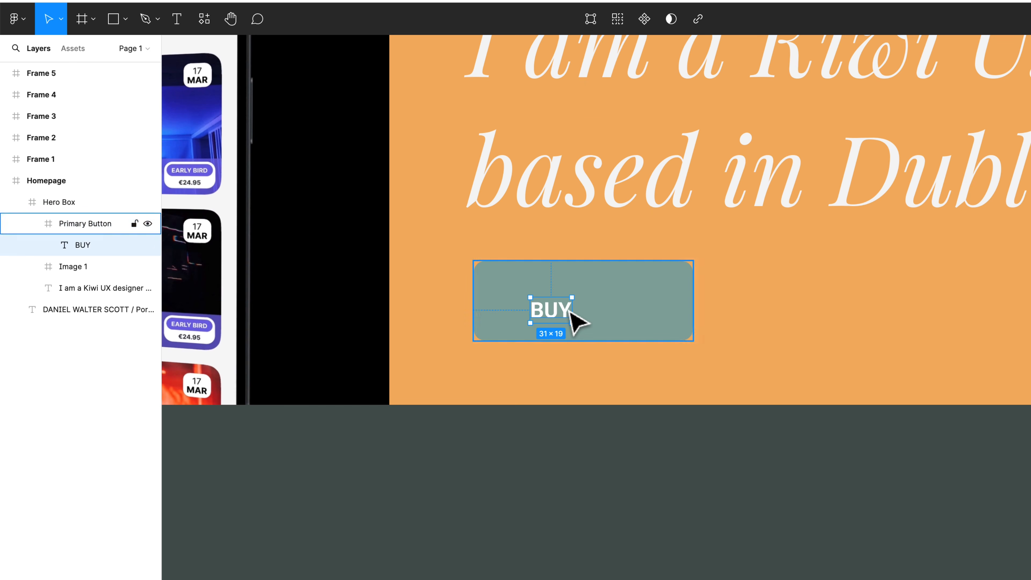
Move the BUY text near the button's upper-left corner and add auto layout to the Primary Button frame
drag(566, 317, 525, 299)
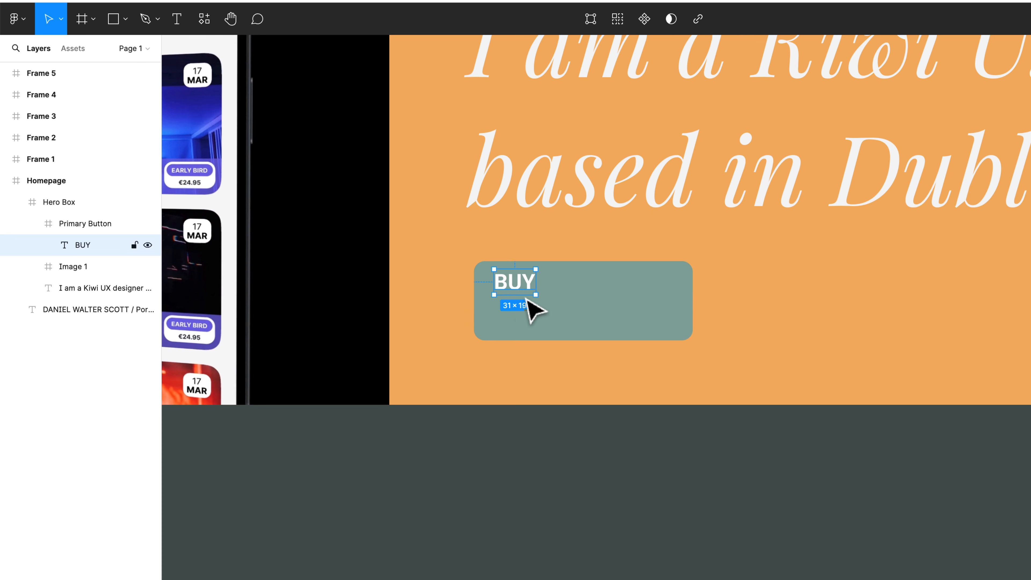
click(86, 226)
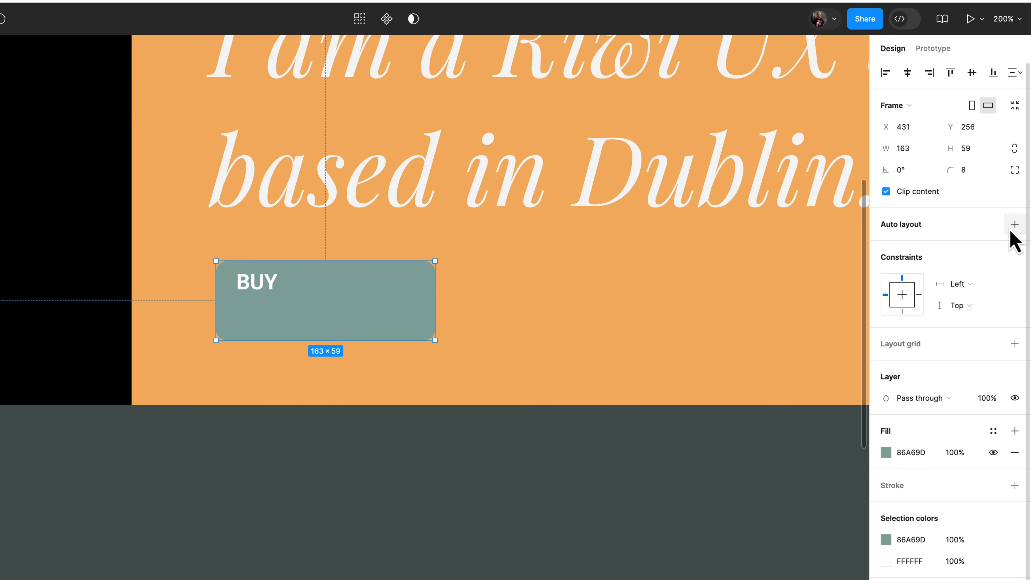
click(1014, 224)
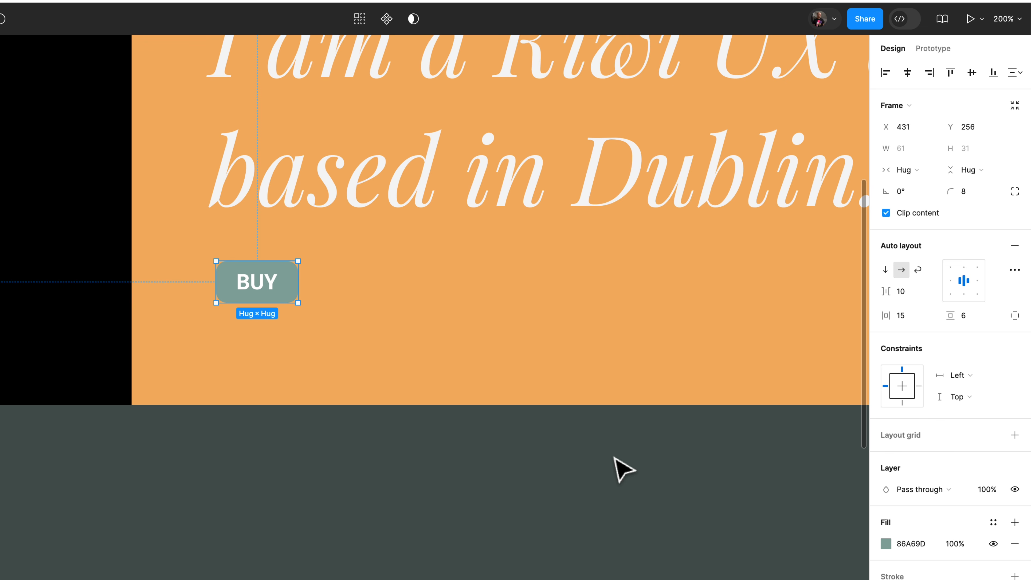
Replace the button's BUY text with "LET'S TALK"
double_click(263, 292)
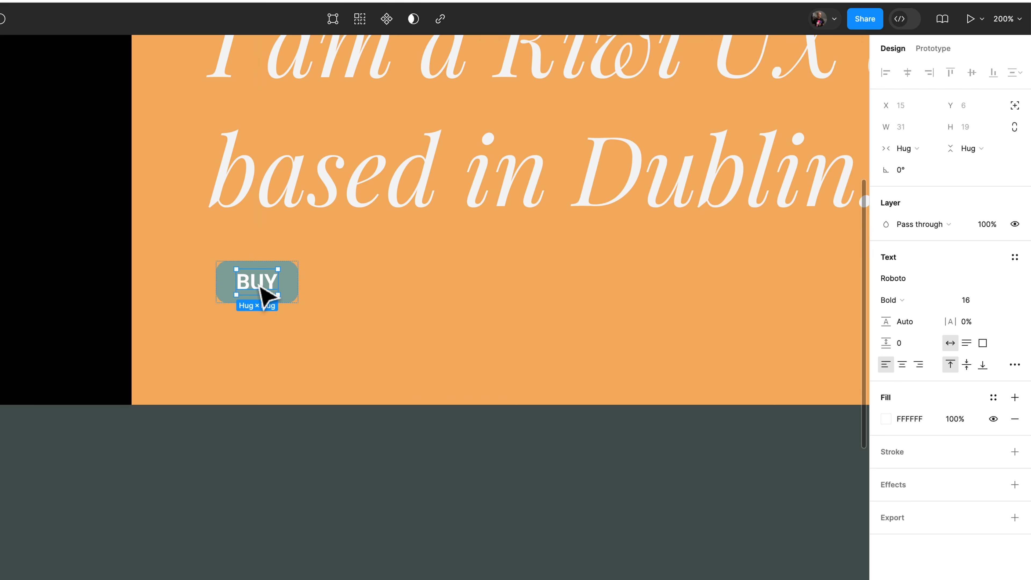
double_click(257, 281)
double_click(256, 280)
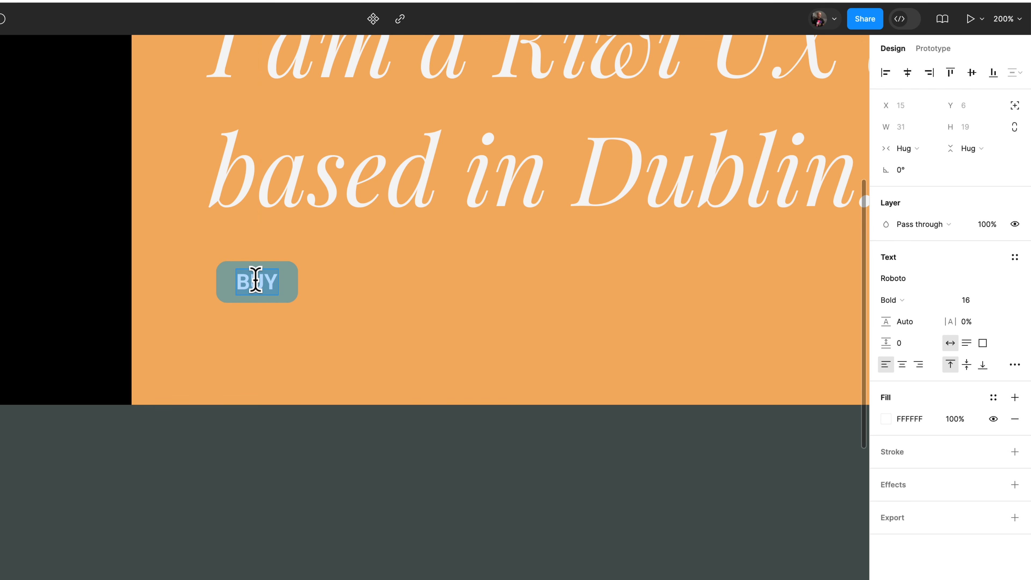
text(LET'S TALK)
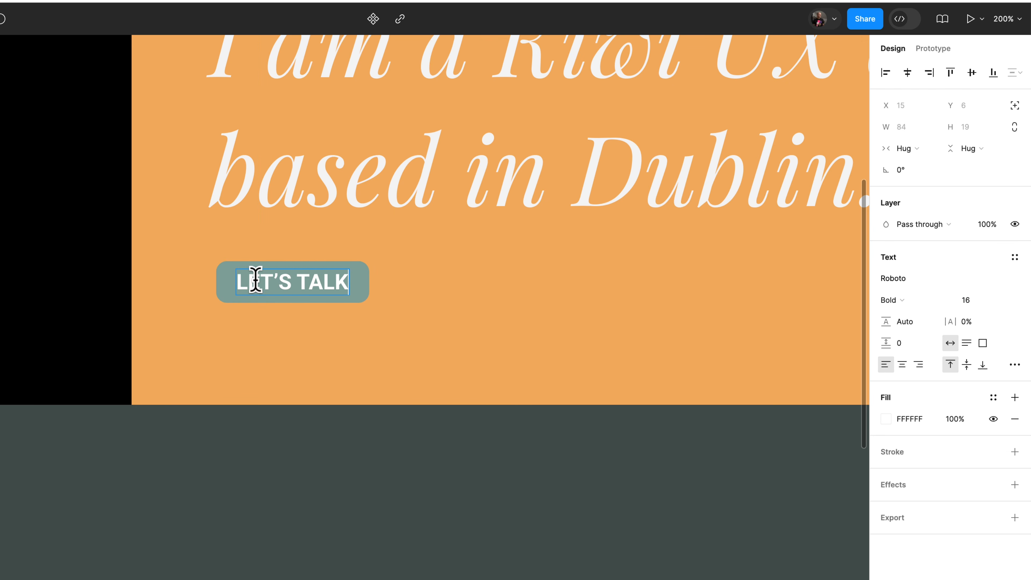
key(Caps_Lock)
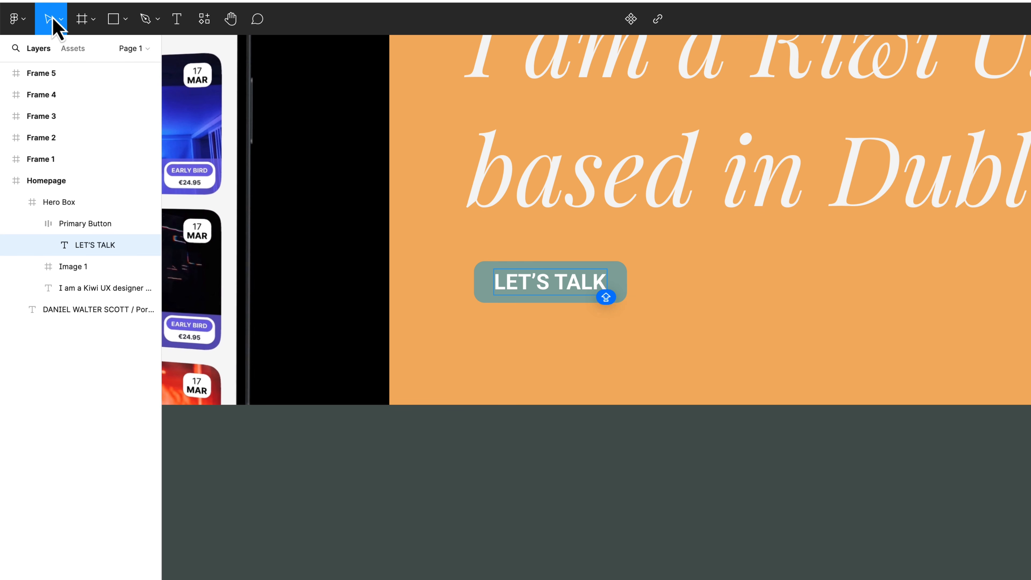
click(51, 18)
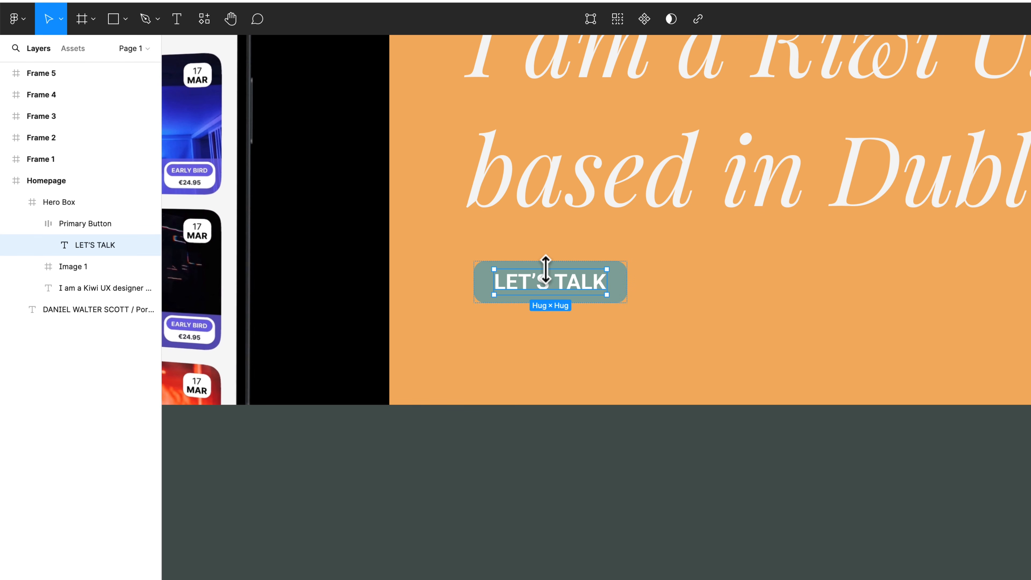
Increase the vertical and horizontal auto layout padding of the Primary Button around its text
key(super+equal)
click(474, 185)
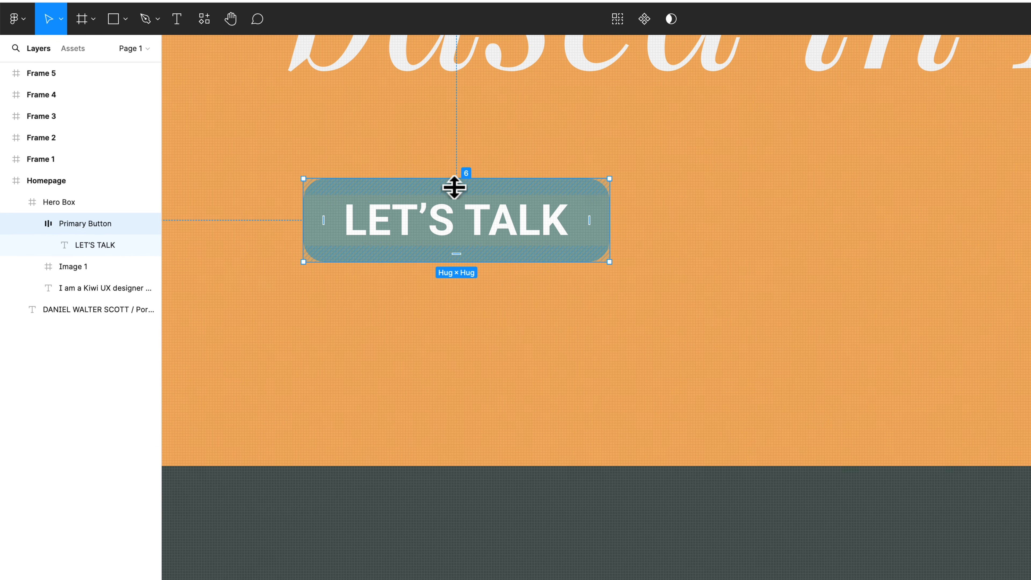
drag(453, 185, 473, 215)
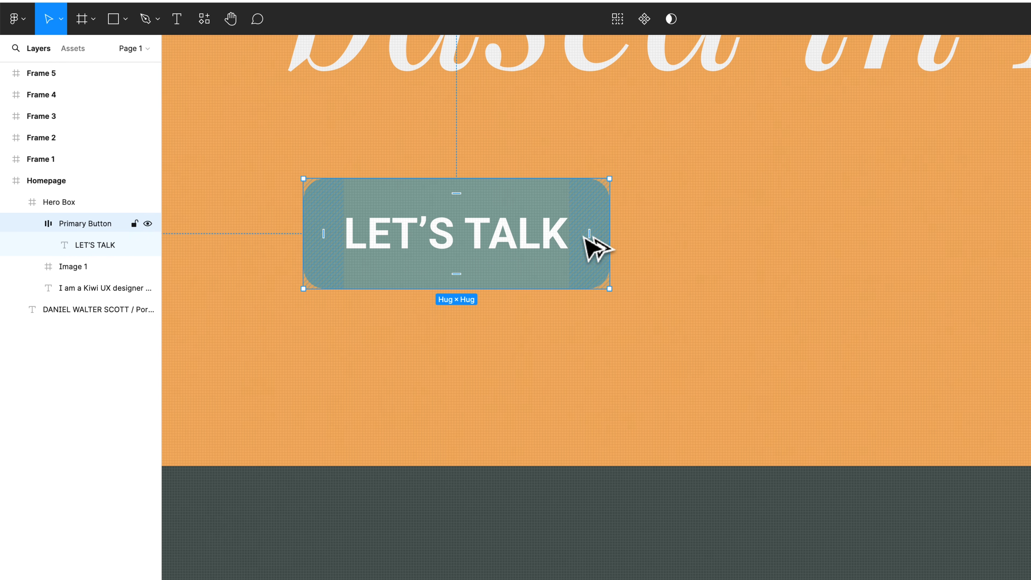
drag(595, 236, 701, 244)
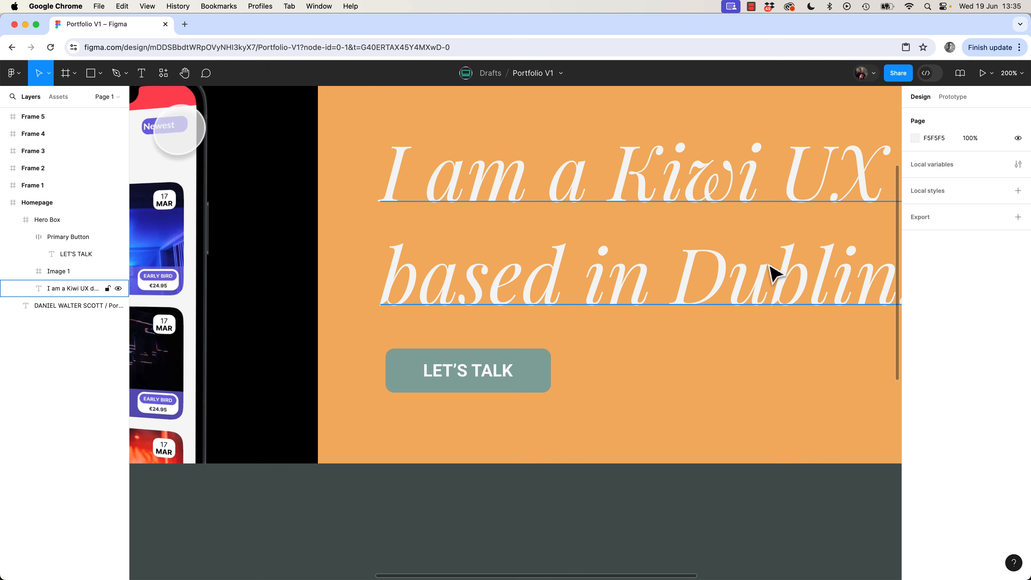
Add the text "PORTFOLIO" in the homepage header above the orange Hero Box area
key(shift+0)
drag(753, 253, 532, 333)
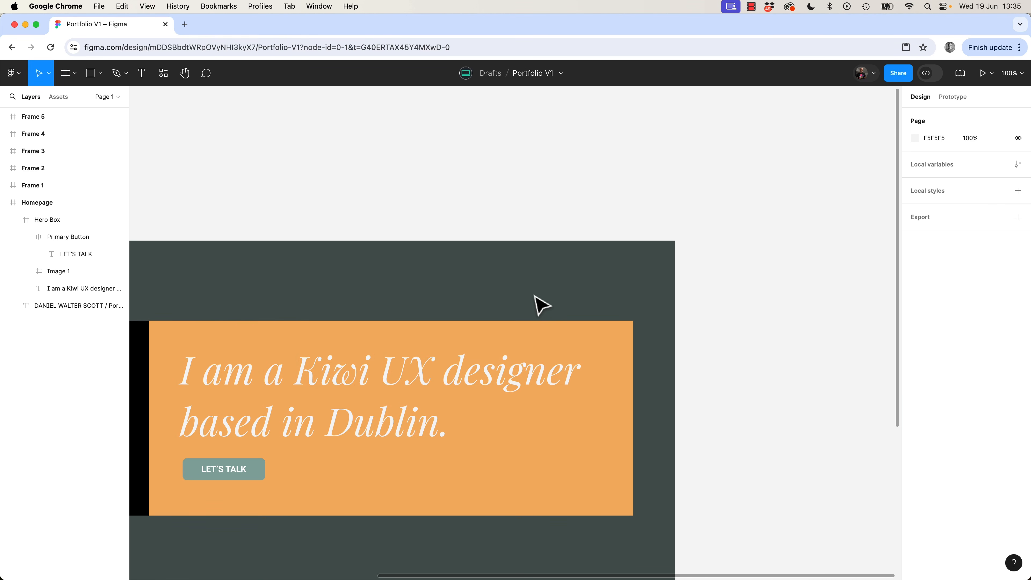
key(t)
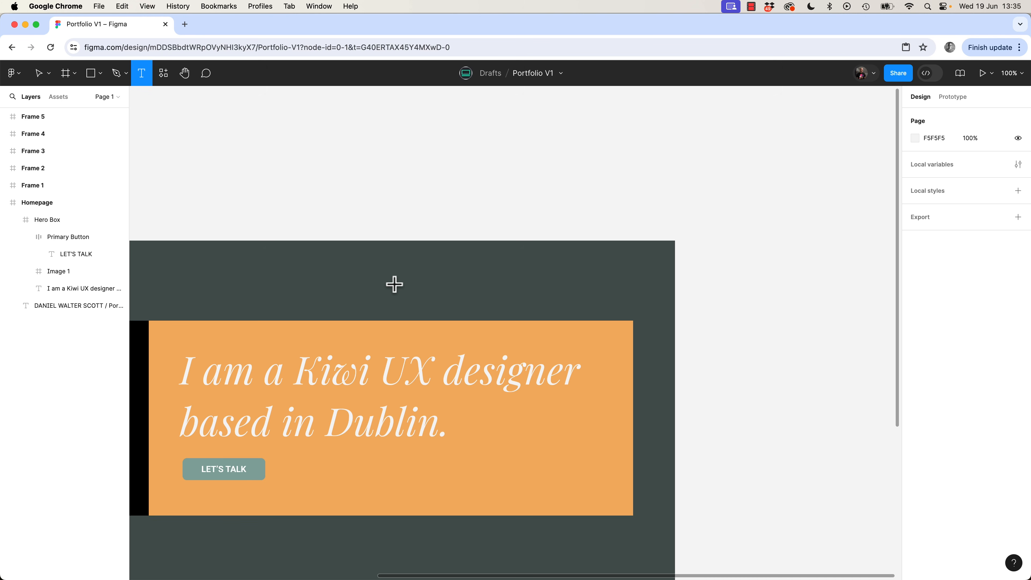
click(394, 284)
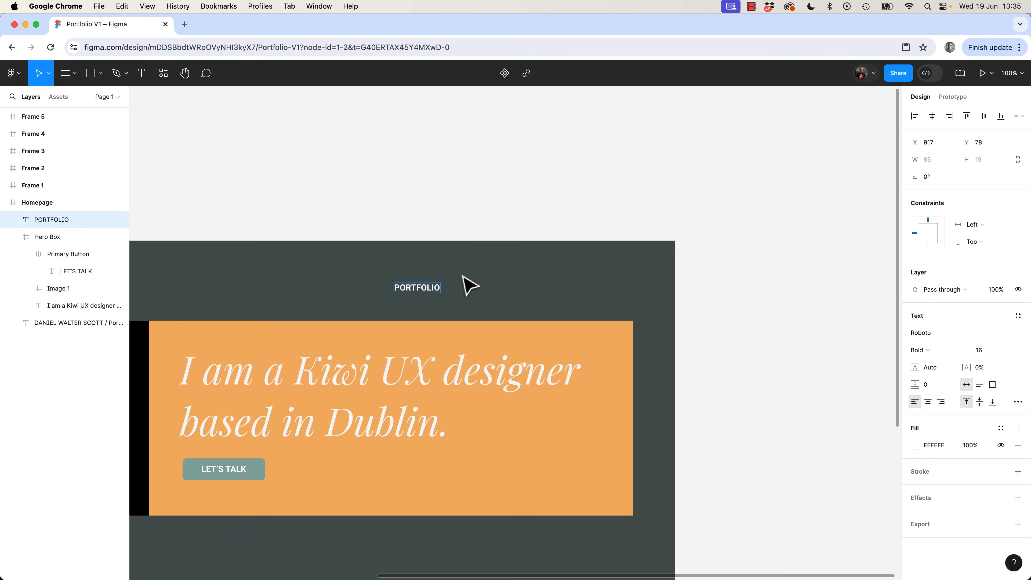
key(Escape)
key(Return)
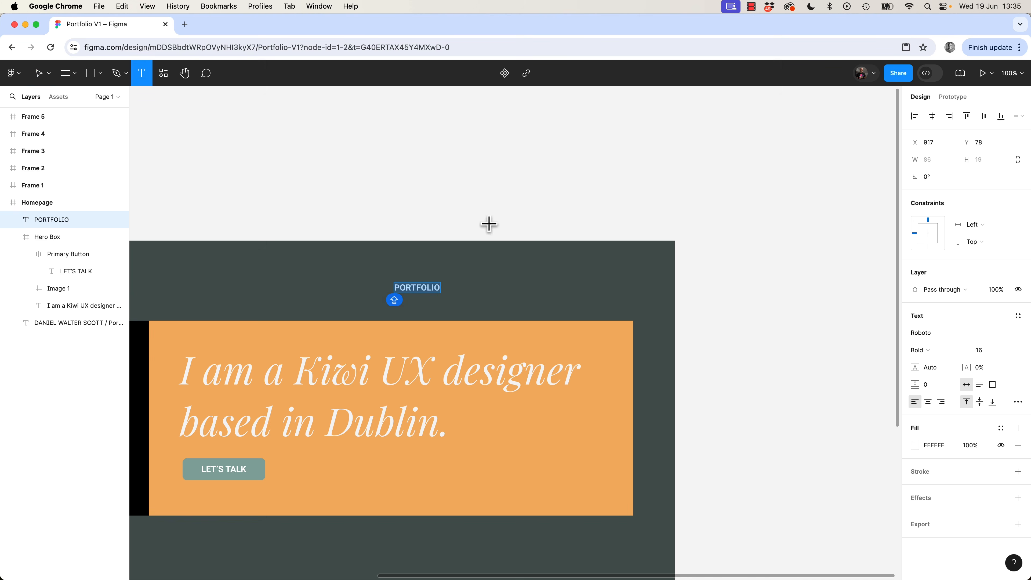
Add separate texts "ABOUT" and "CONTACT" in the header, spaced out beside PORTFOLIO
click(468, 290)
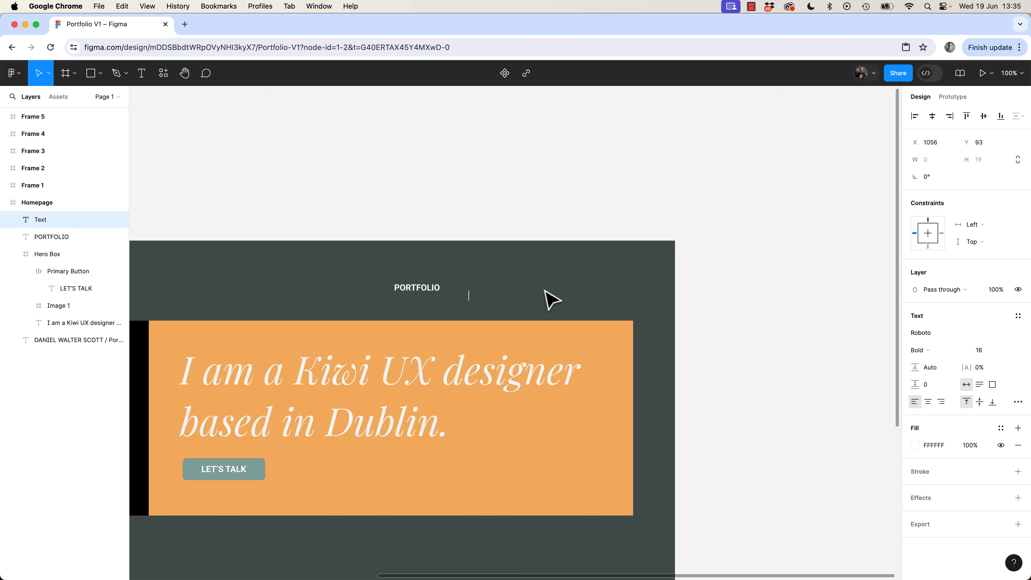
text(ABOUT)
click(529, 230)
key(t)
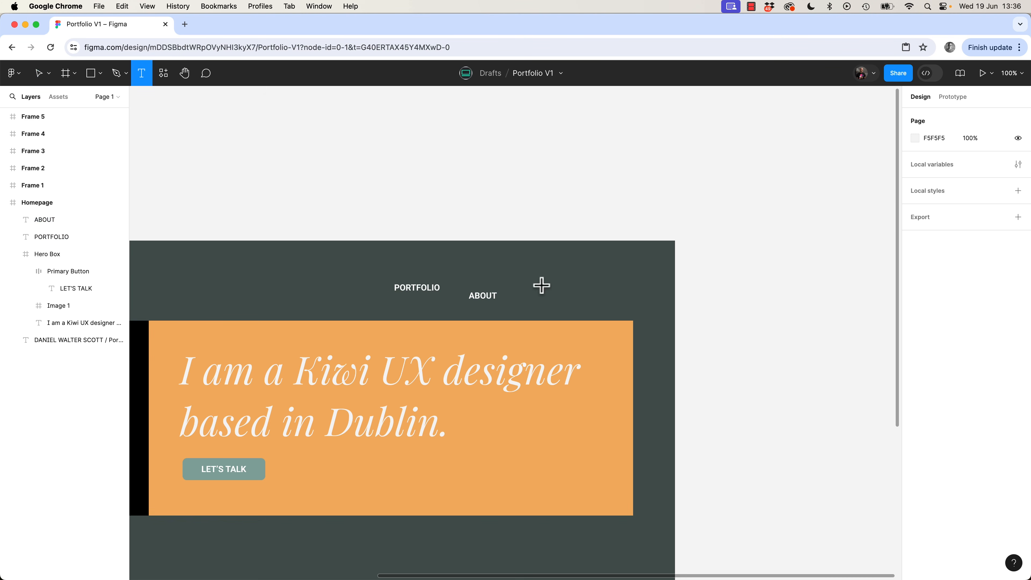
click(539, 288)
text(CONTA)
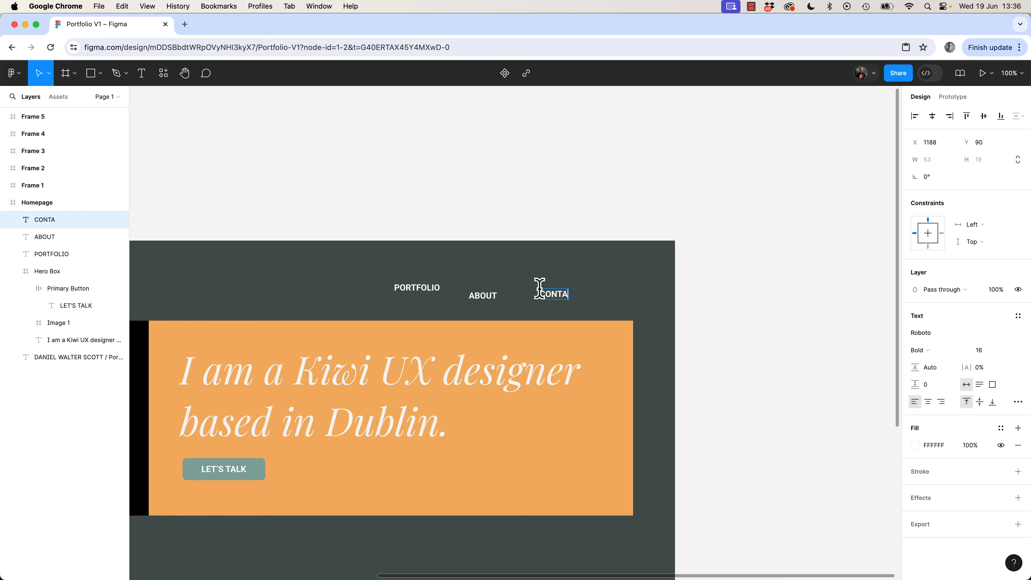
text(CT)
key(Caps_Lock)
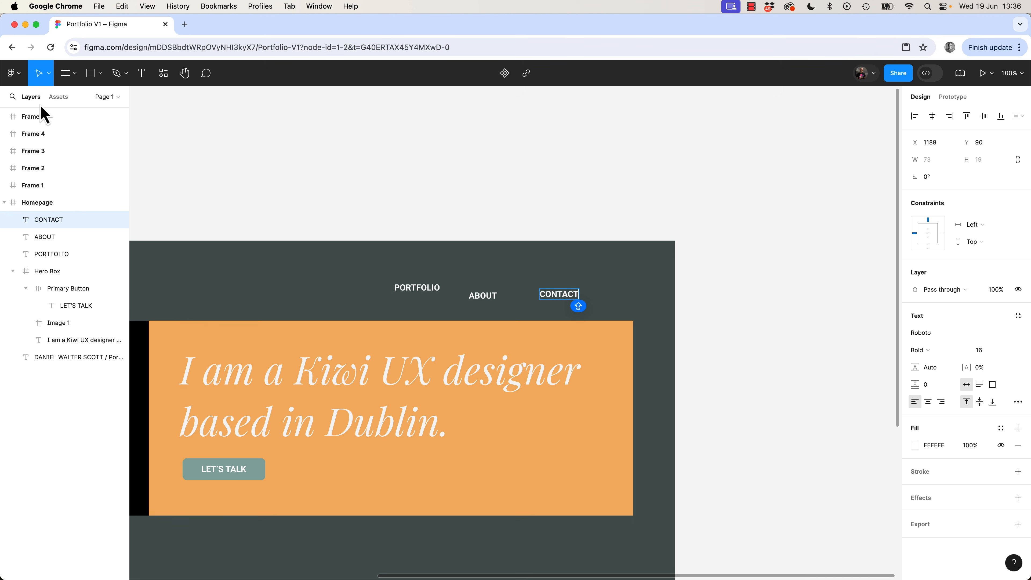
click(47, 77)
click(367, 213)
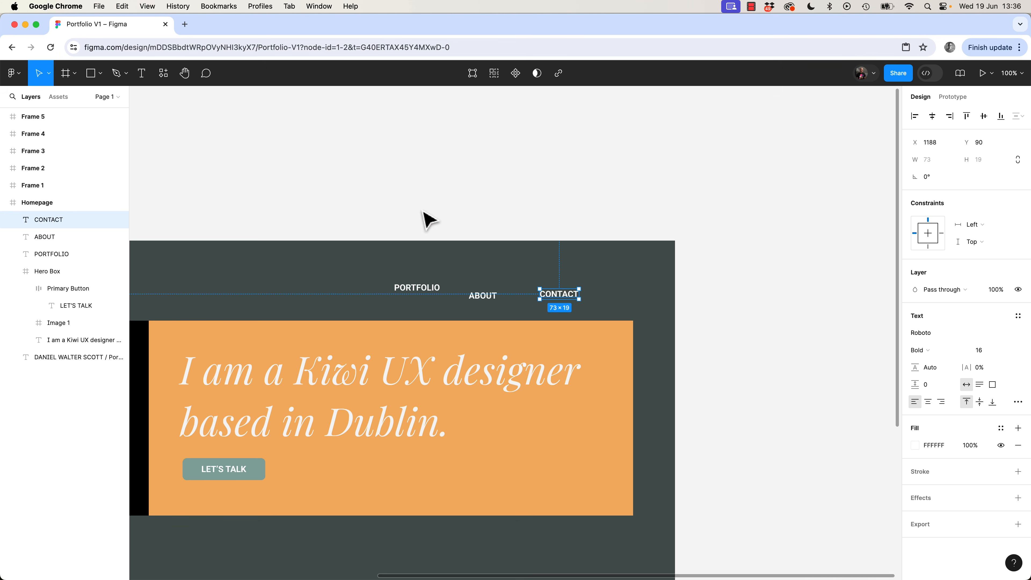
Combine the three header links in a horizontal auto layout with Auto spacing and widen it to about 403
drag(392, 207, 569, 309)
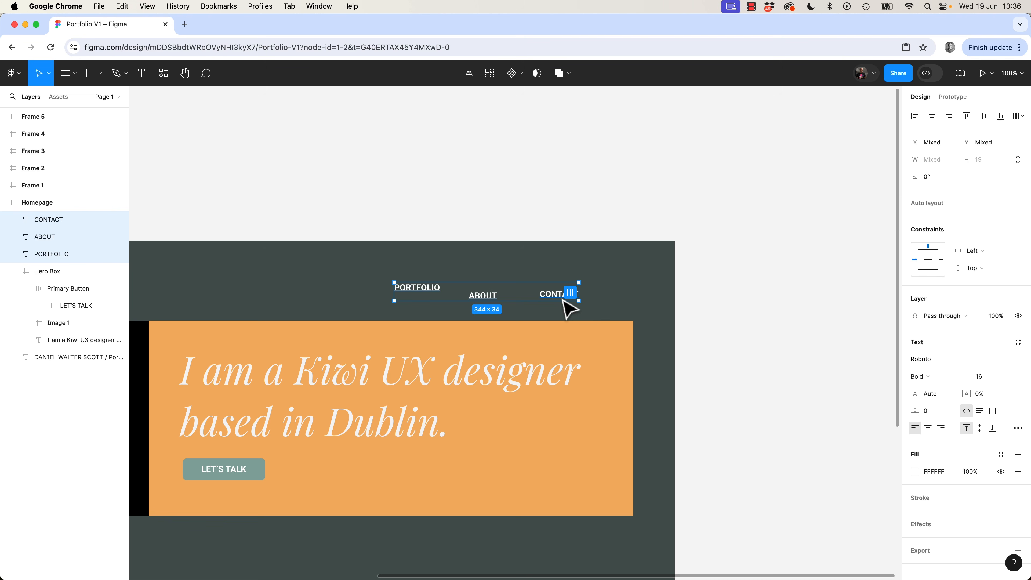
click(1018, 203)
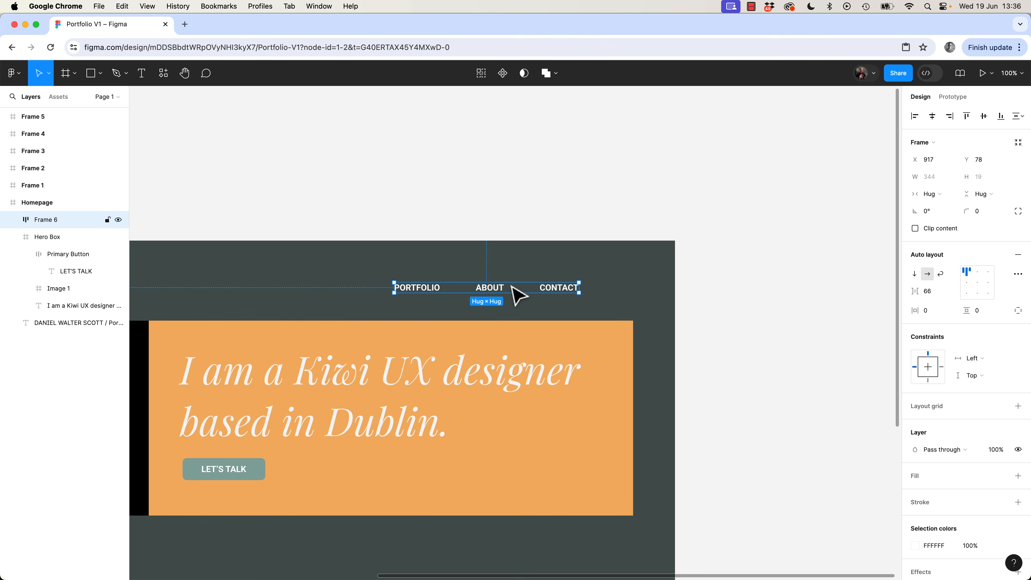
click(951, 295)
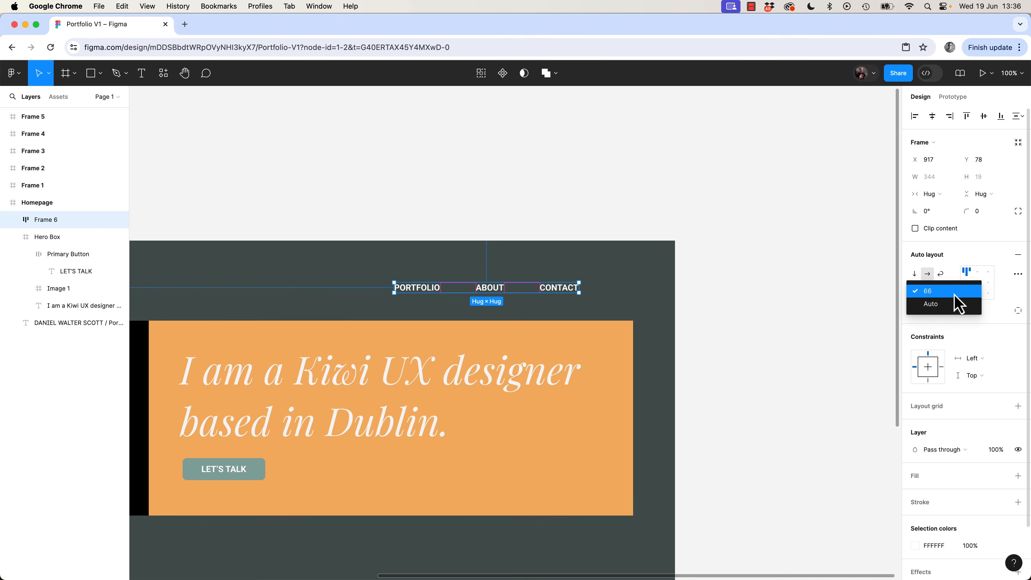
click(948, 309)
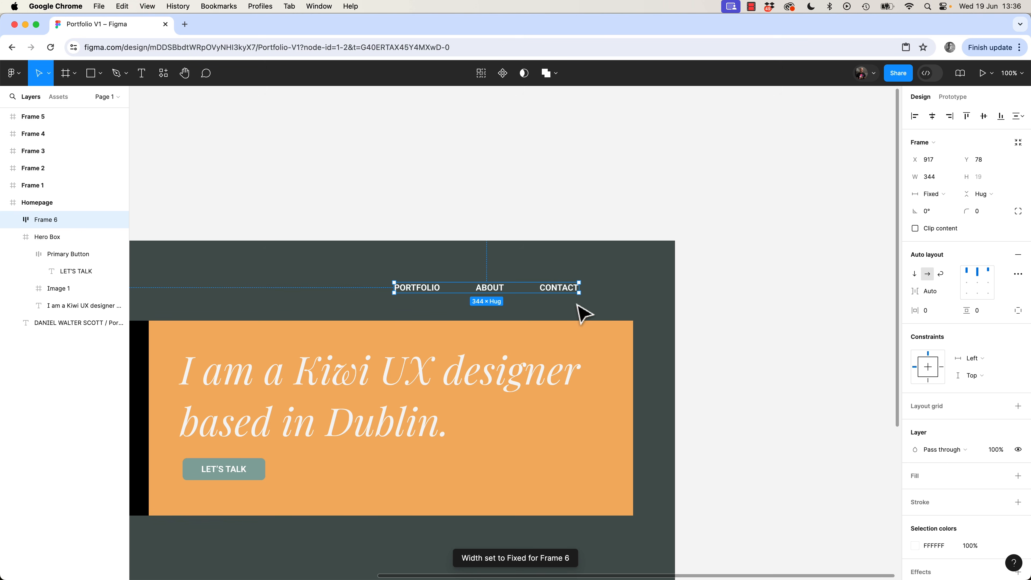
drag(391, 288, 362, 298)
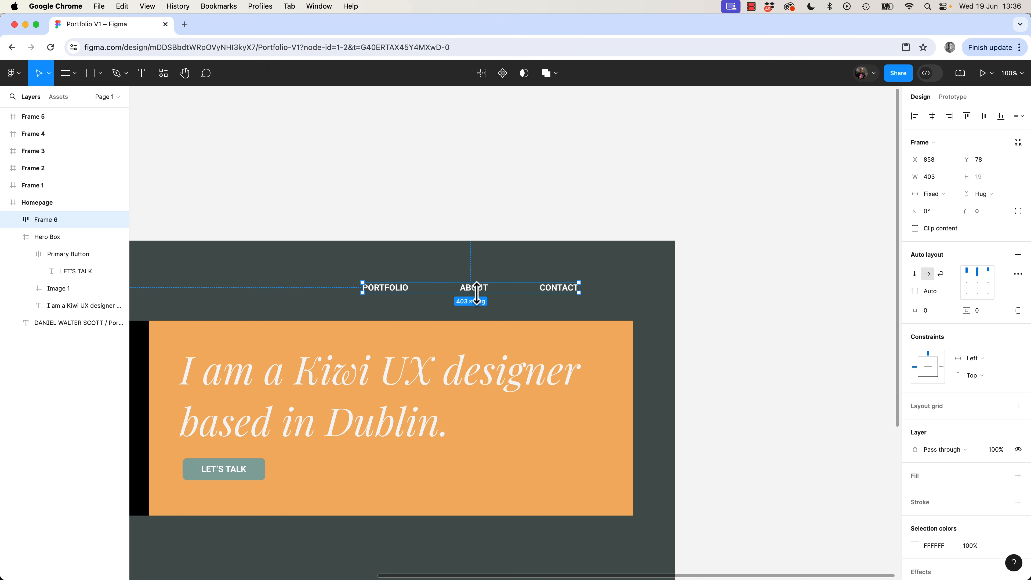
Reorder the header links so that ABOUT comes last, after CONTACT
click(479, 290)
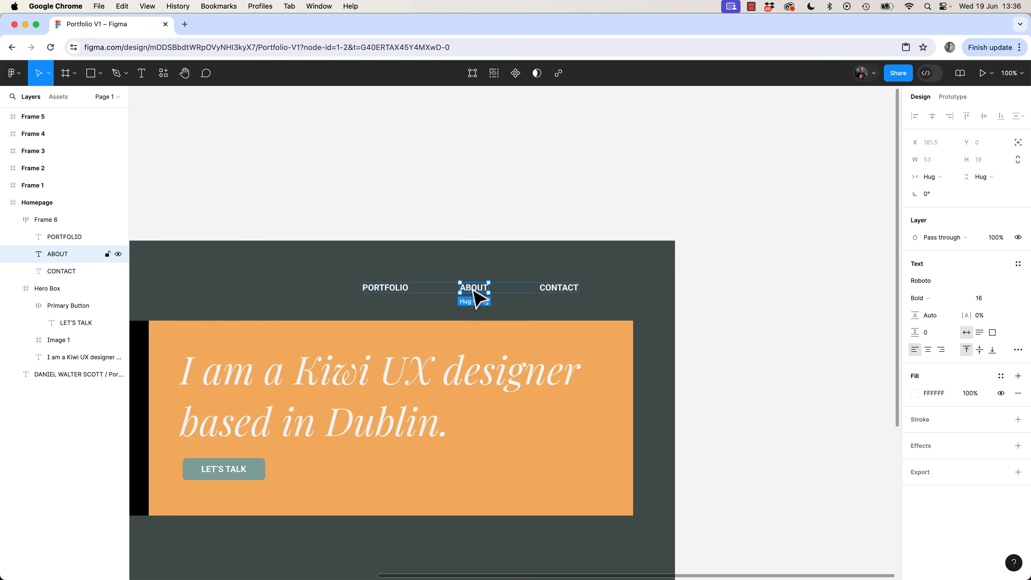
drag(475, 292, 567, 295)
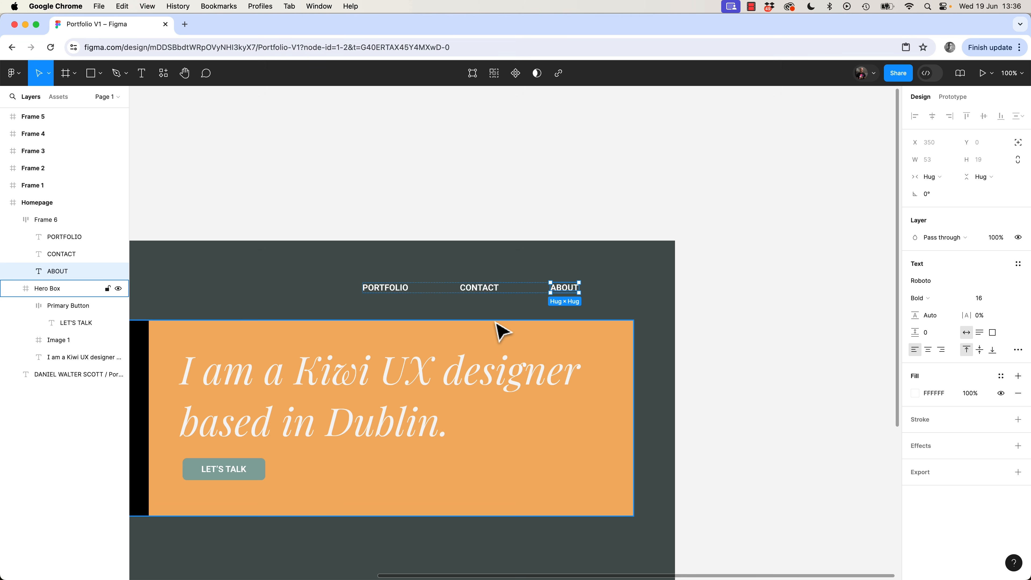
key(super+z)
key(super+shift+z)
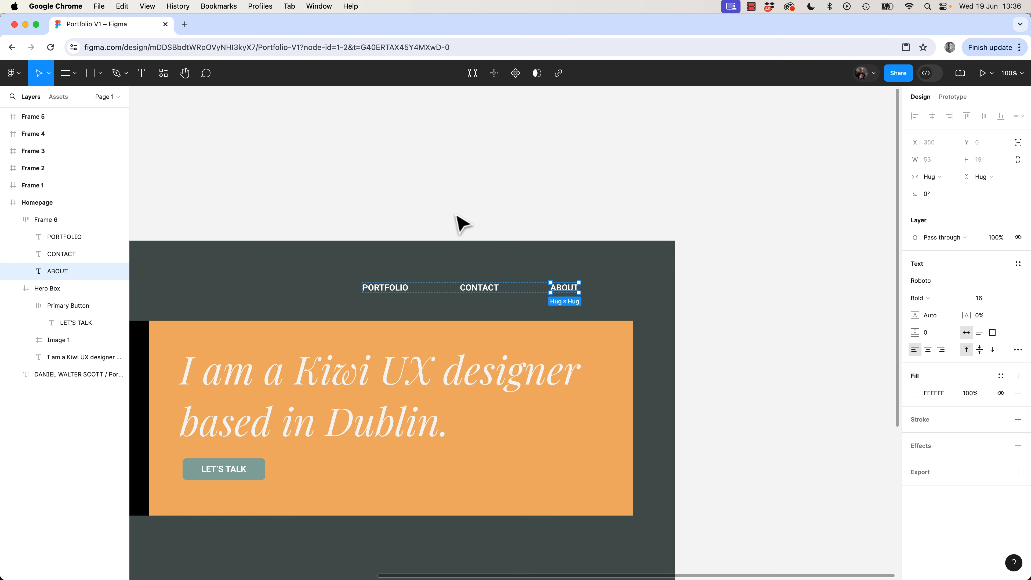
click(470, 222)
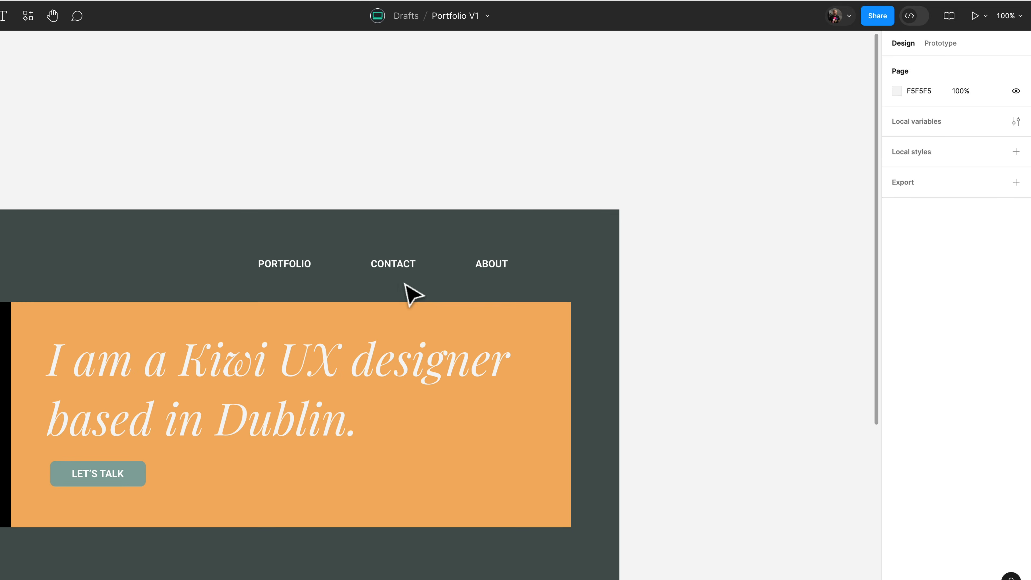
Move the navigation frame to about X 959, Y 62, flush with the Hero Box's right edge, and set its horizontal constraint to Right
click(483, 289)
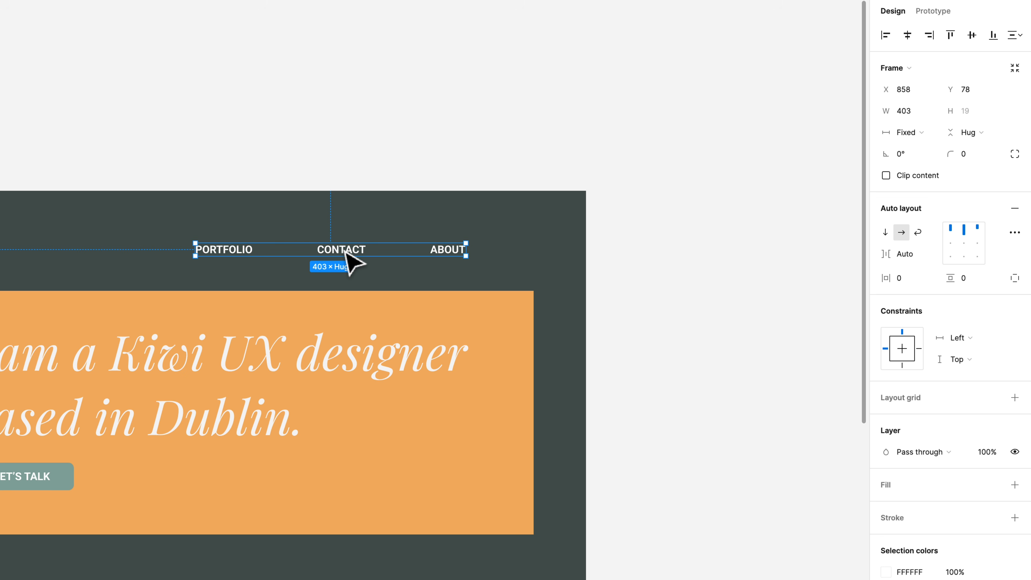
drag(344, 252, 413, 241)
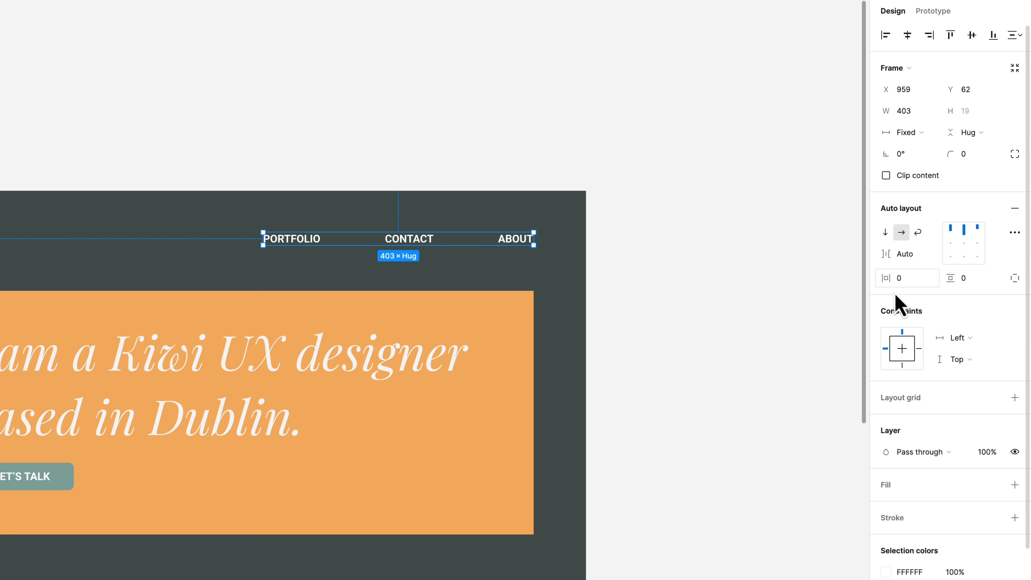
click(954, 347)
click(958, 357)
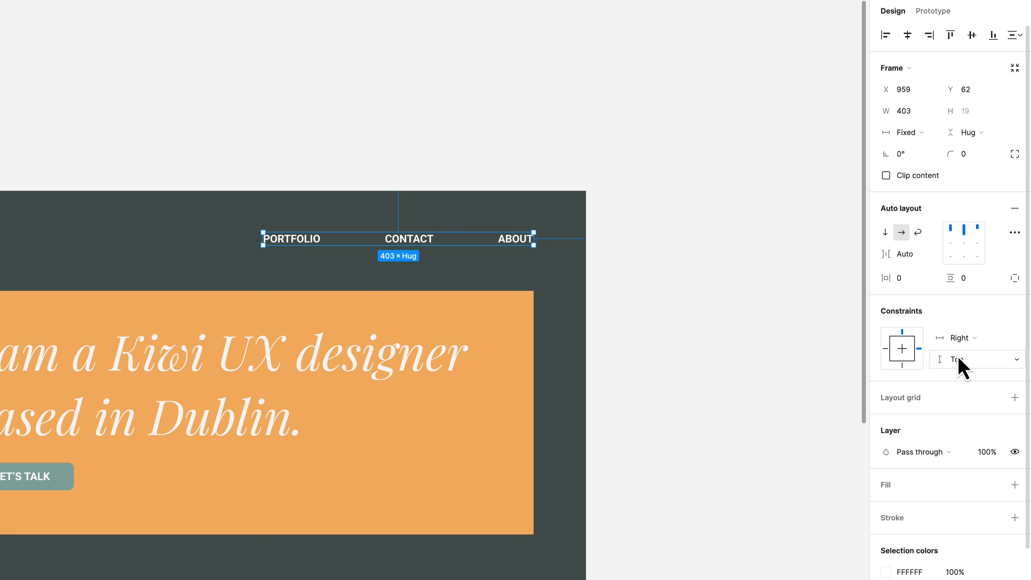
click(690, 298)
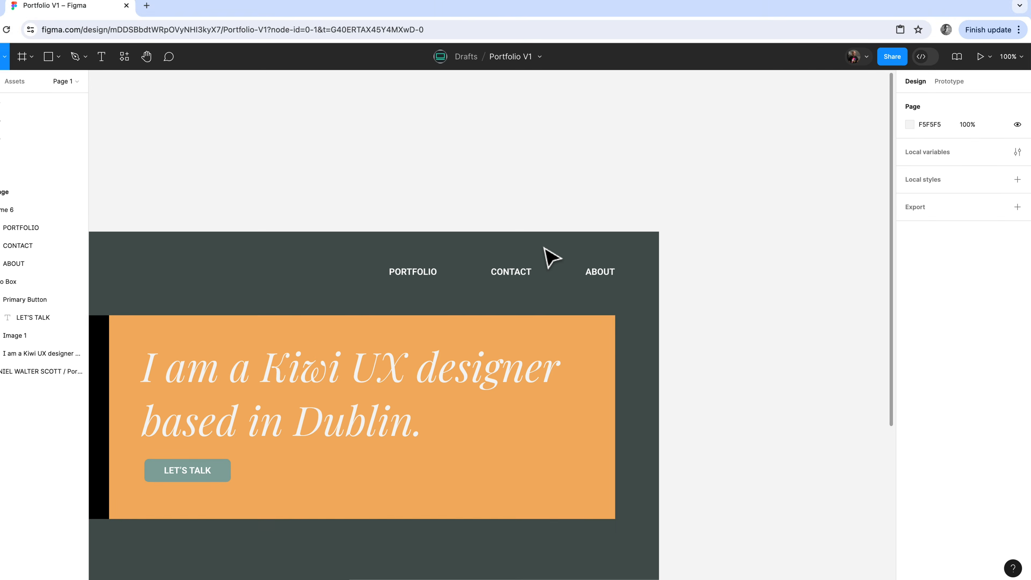
Try resizing the Homepage frame from its upper-right corner to test how the header adapts
scroll(528, 285, left, 10)
scroll(527, 285, up, 2)
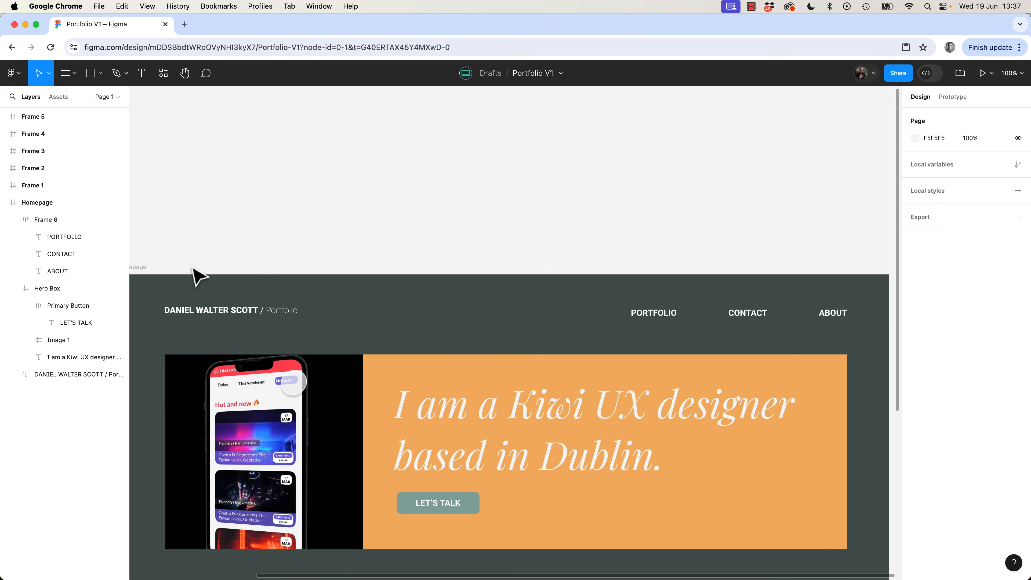
click(199, 271)
scroll(359, 271, right, 8)
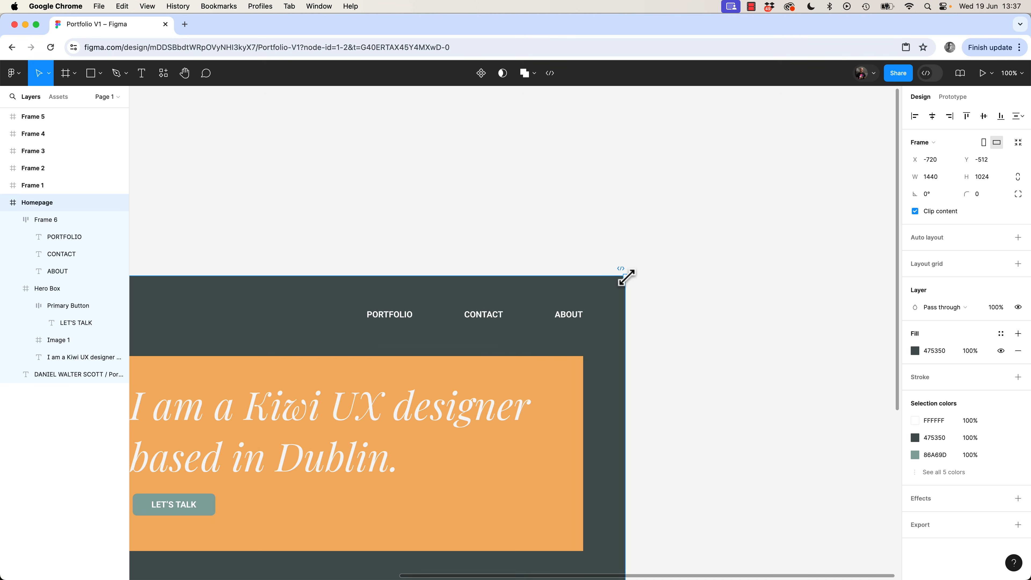
mouse_move(626, 277)
mouse_down()
mouse_move(548, 272)
mouse_move(718, 286)
mouse_move(727, 138)
mouse_move(607, 278)
mouse_move(640, 175)
mouse_move(615, 231)
mouse_move(625, 276)
mouse_up()
Narrow the Homepage's navigation frame from its left edge to about 297 wide, bringing the three links closer together
click(367, 317)
drag(363, 314, 422, 314)
click(422, 237)
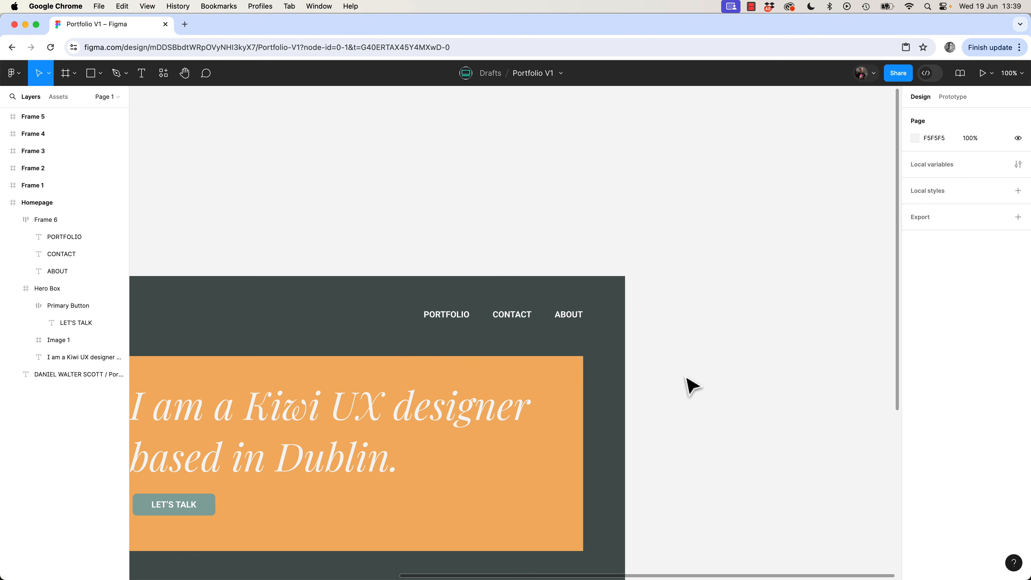
Duplicate the entire Homepage frame
key(minus)
key(minus)
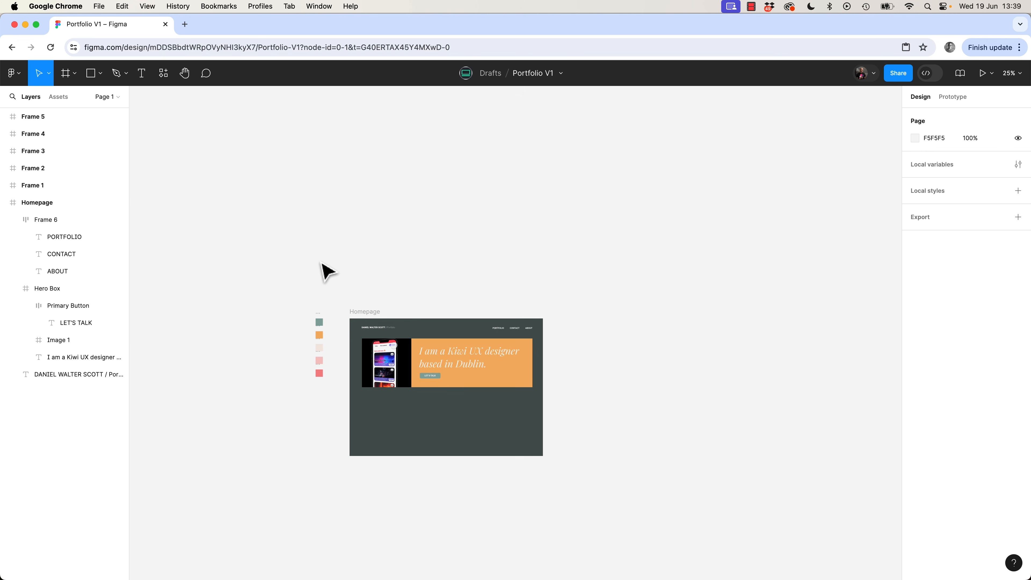
click(368, 316)
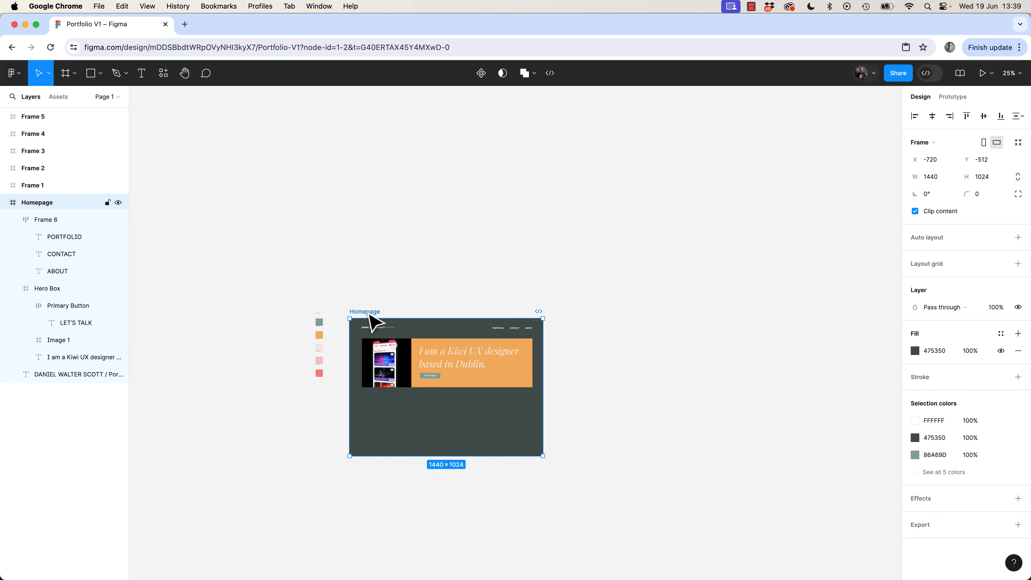
key(super+d)
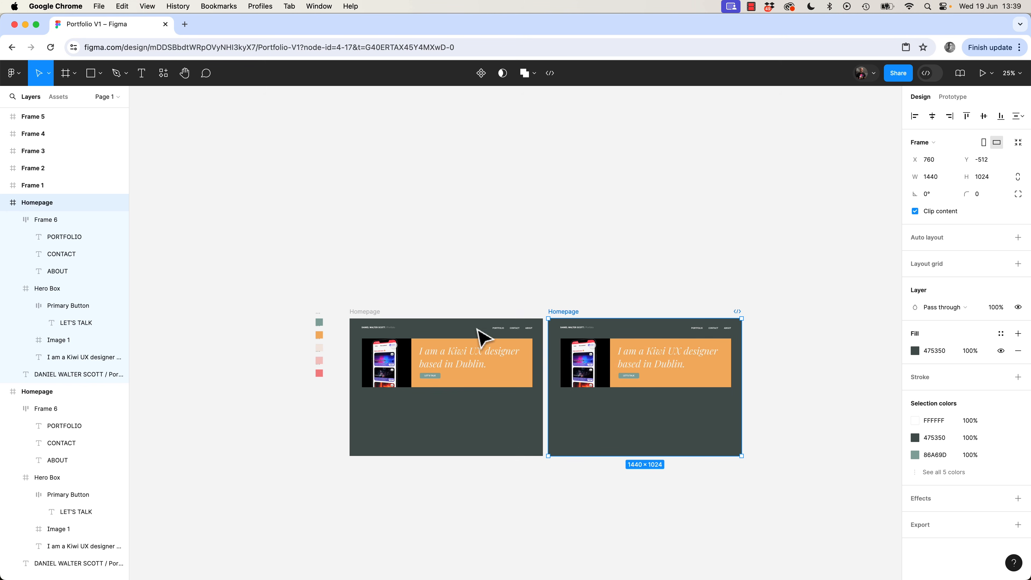
Rename the copied frame Portfolio and delete the Hero Box inside it
double_click(567, 311)
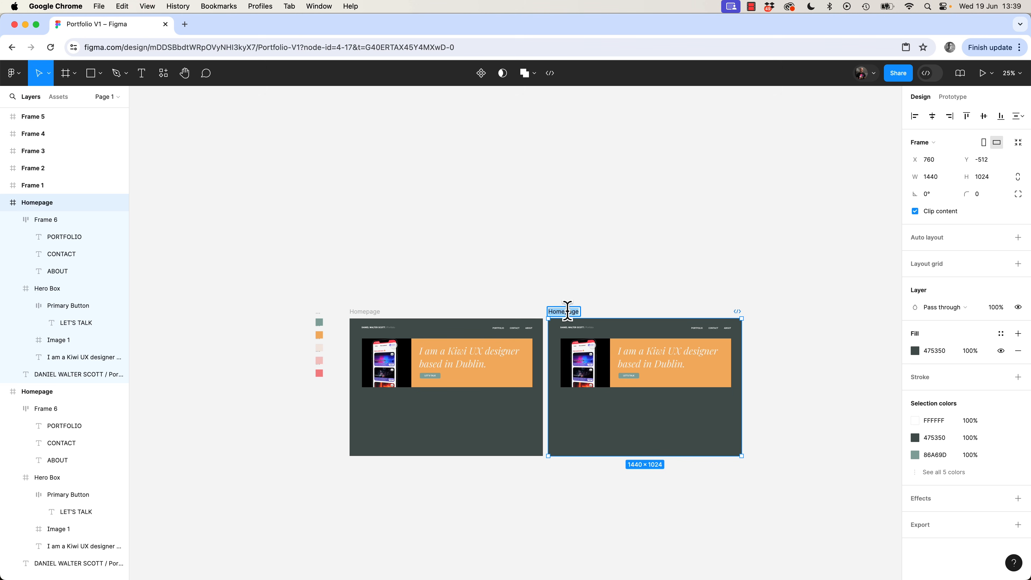
text(Portfolio)
click(587, 265)
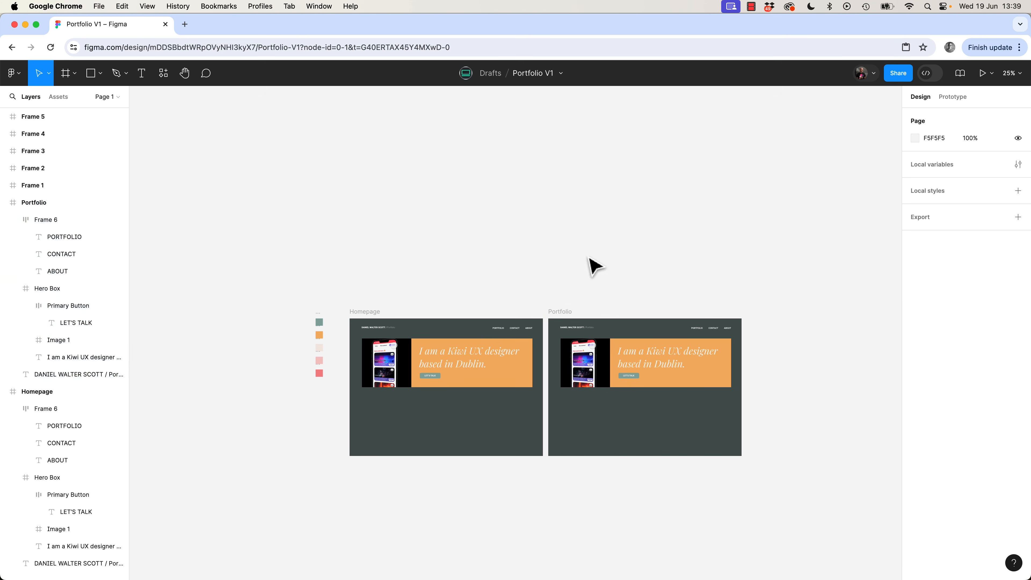
drag(804, 353, 567, 391)
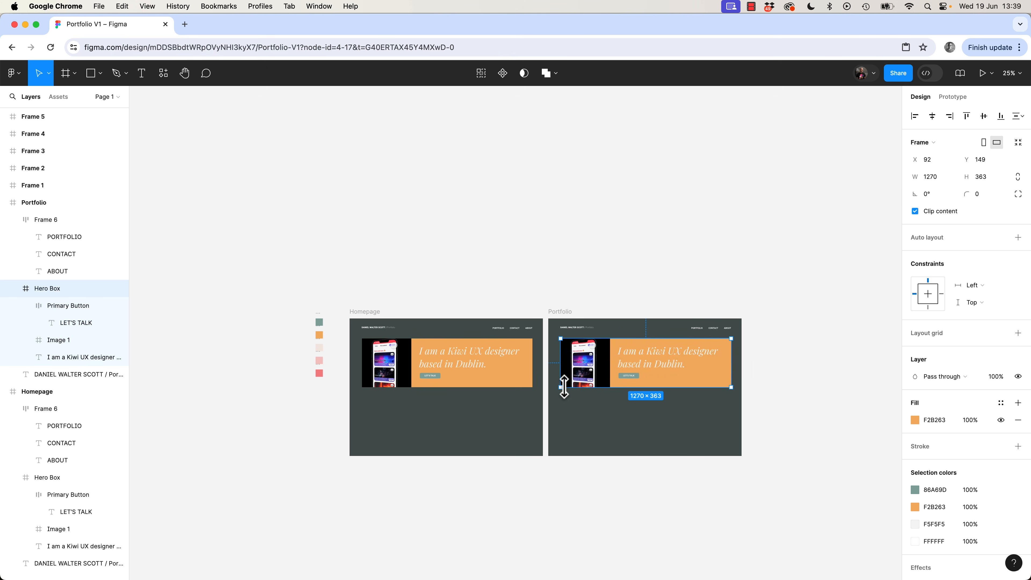
key(Delete)
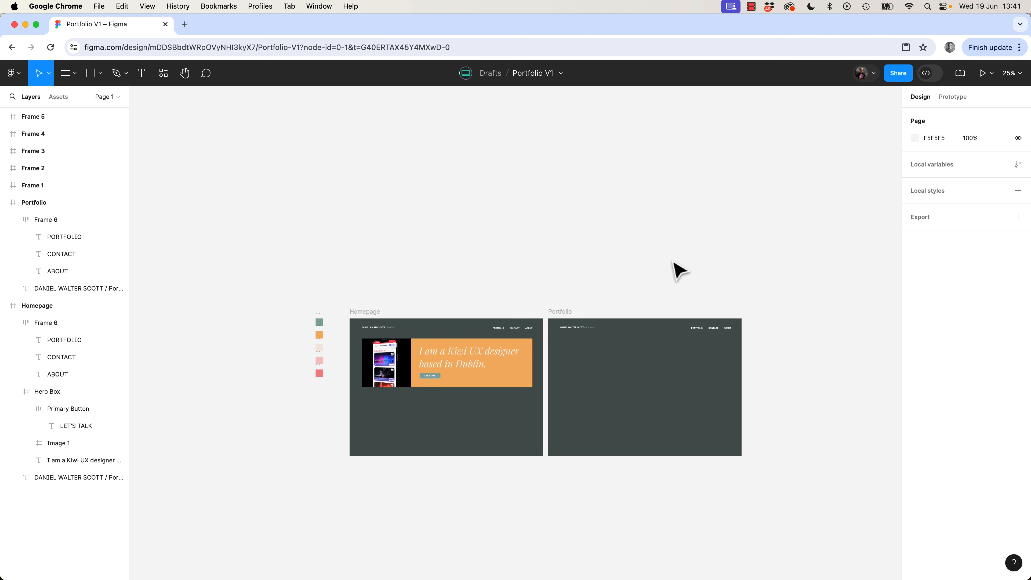
Try "ABOUT Us" as the last link in the Homepage navigation and restore it to ABOUT
key(super+equal)
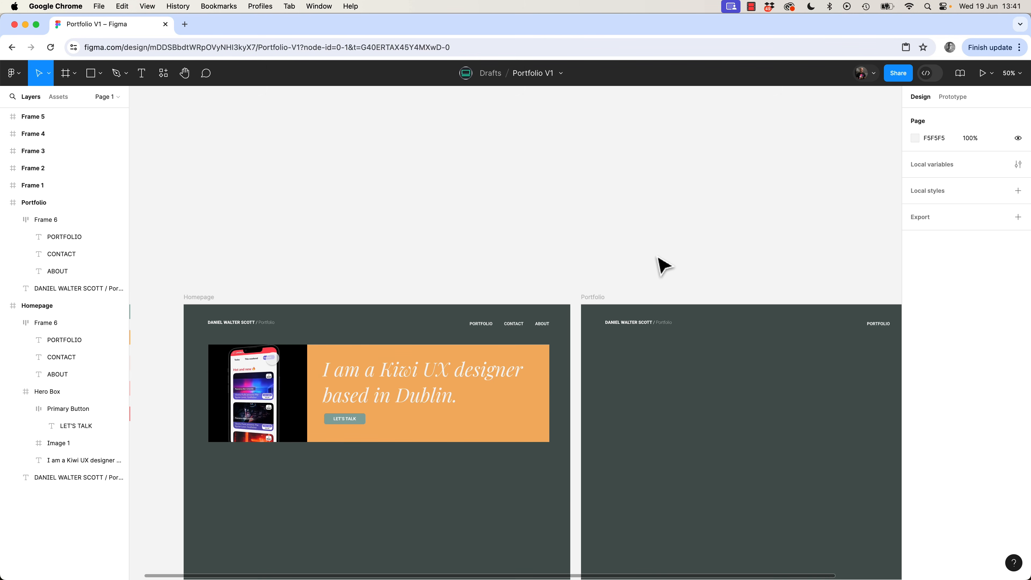
drag(683, 239, 564, 246)
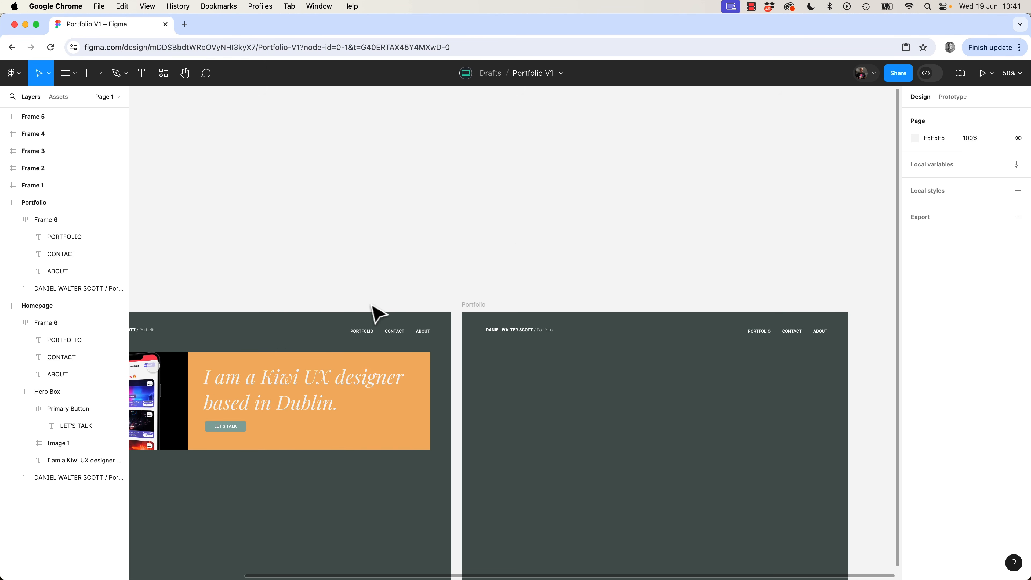
click(363, 331)
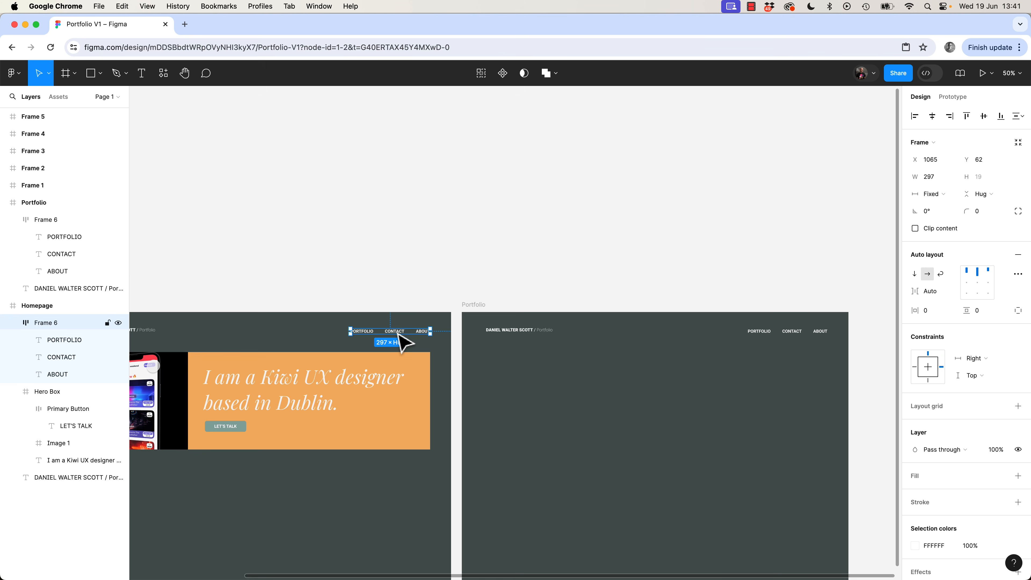
double_click(420, 331)
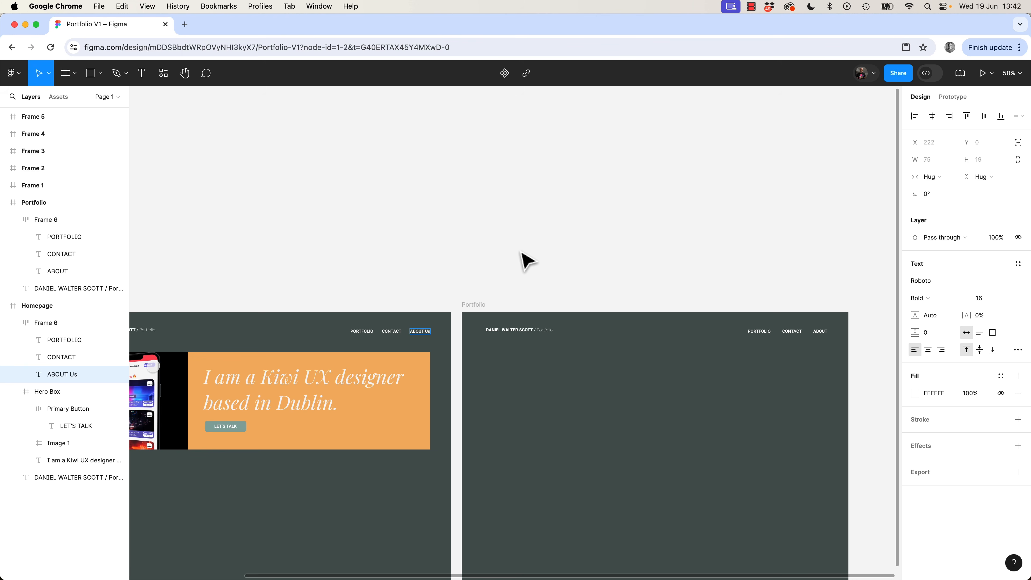
key(BackSpace)
key(BackSpace)
key(BackSpace)
key(Escape)
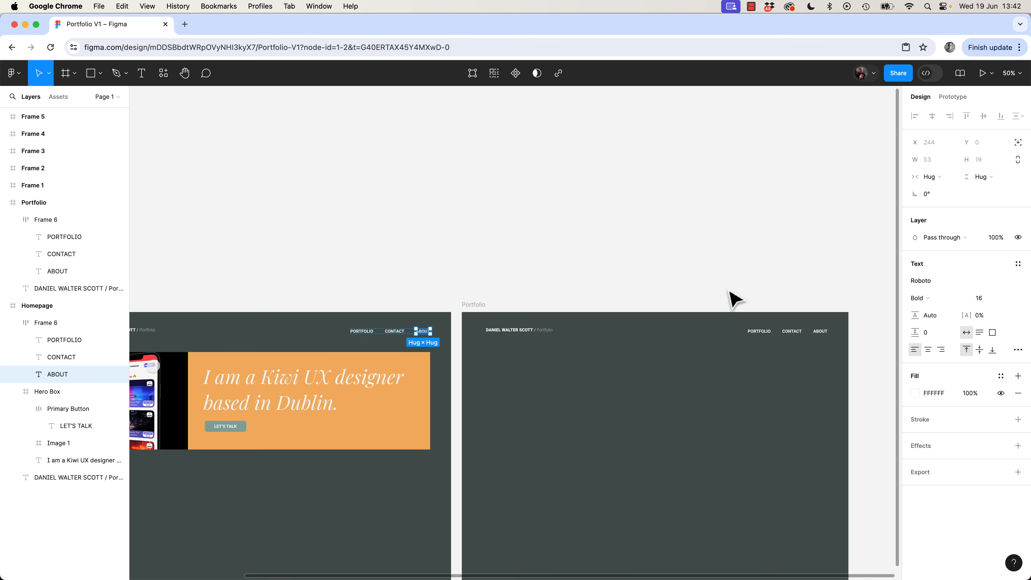
Delete the copied navigation frame from the Portfolio page's header
drag(682, 259, 847, 357)
key(Delete)
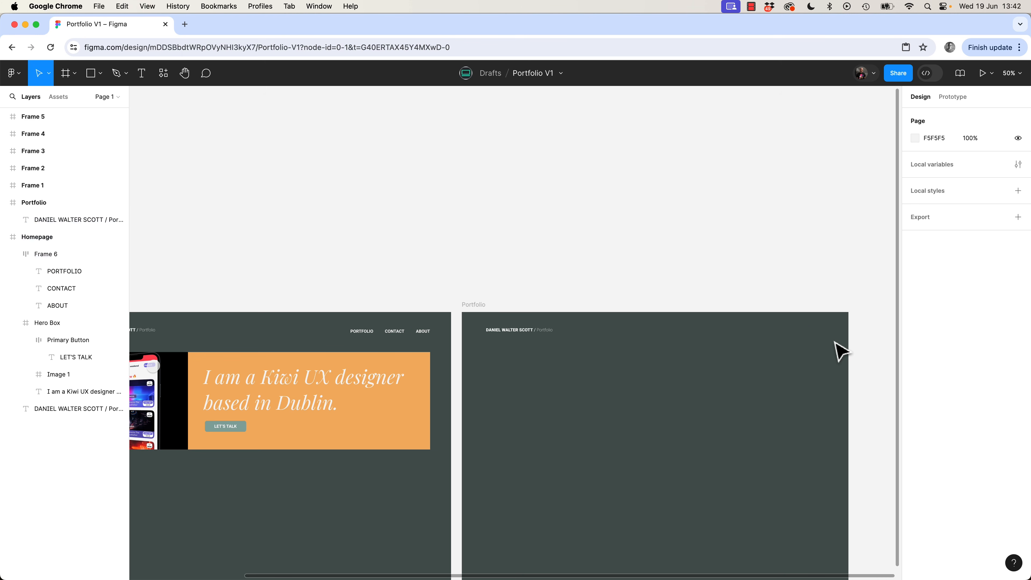
Turn the Homepage's navigation frame into a component and rename it Nav
click(391, 333)
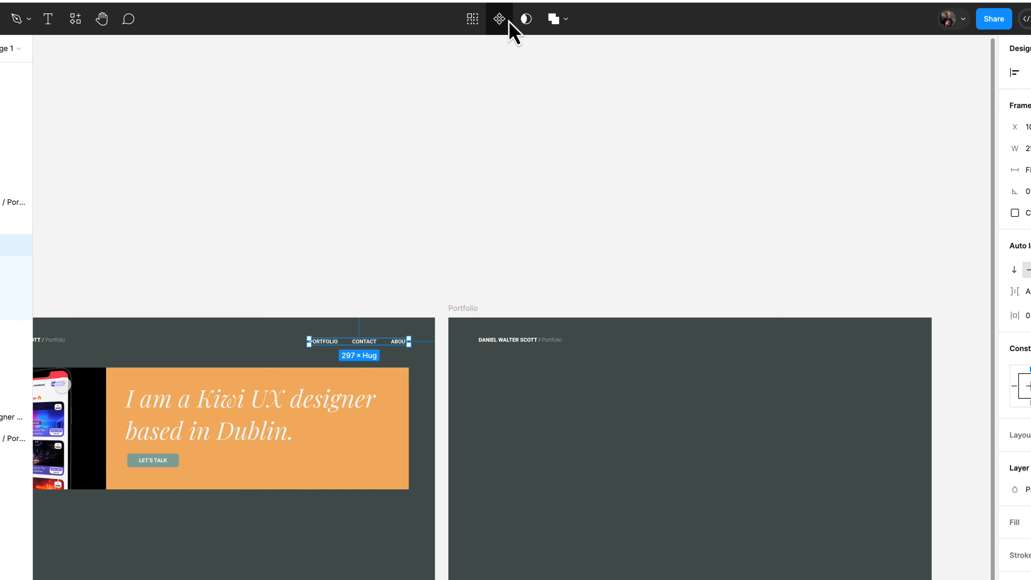
click(500, 25)
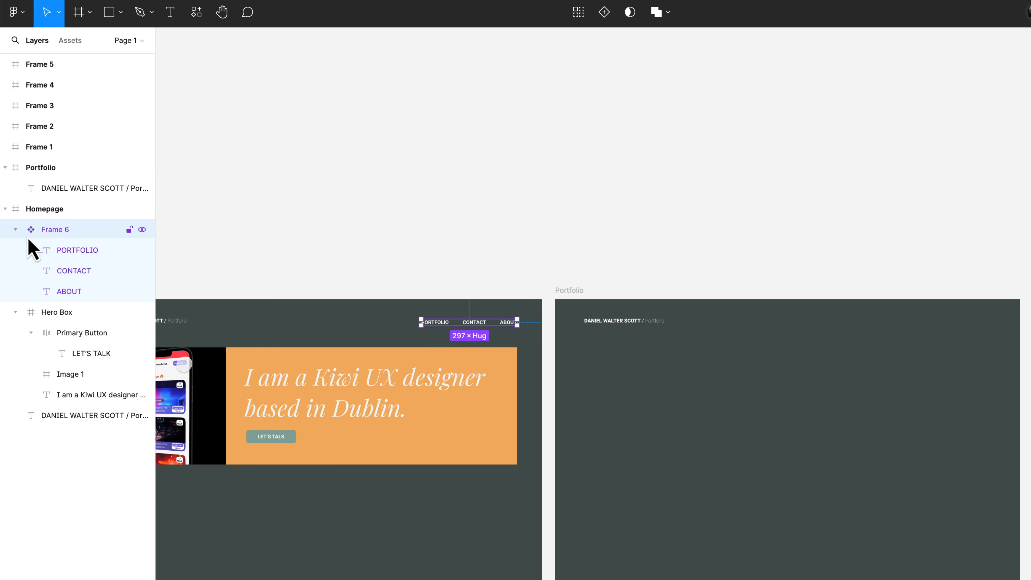
double_click(58, 230)
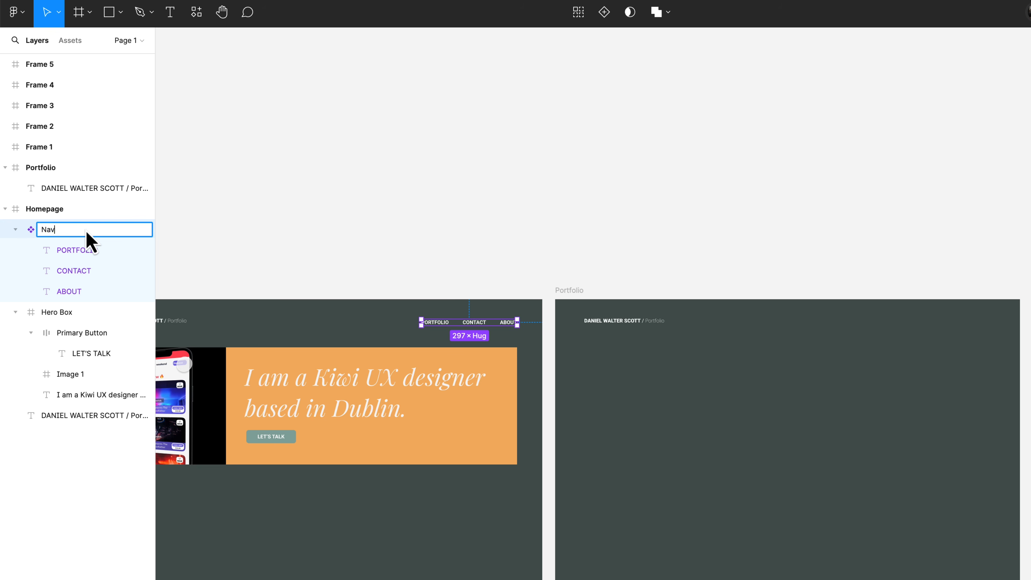
key(Return)
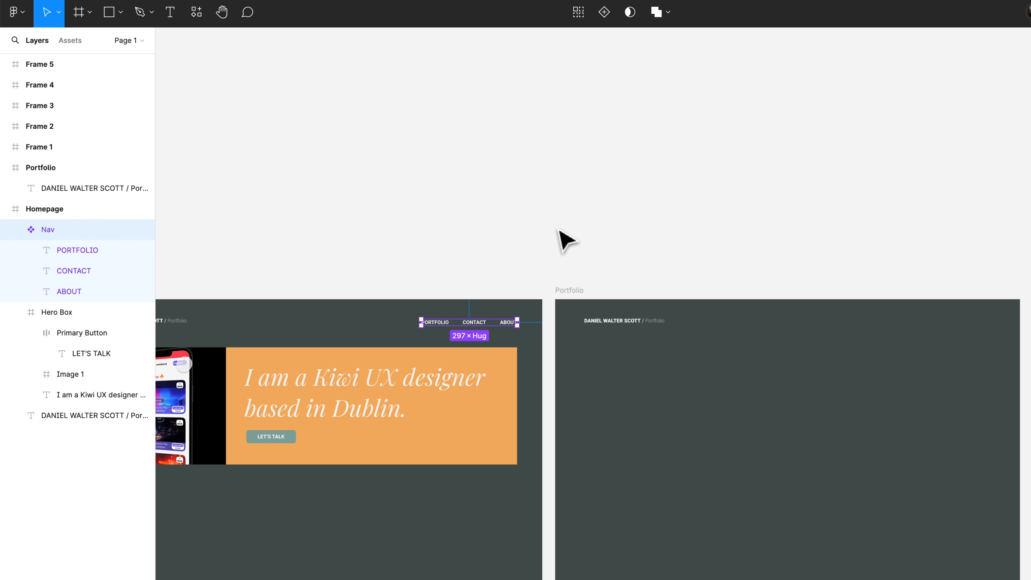
Duplicate the Nav component and place the instance in the Portfolio frame's header, near its right edge
key(ctrl+d)
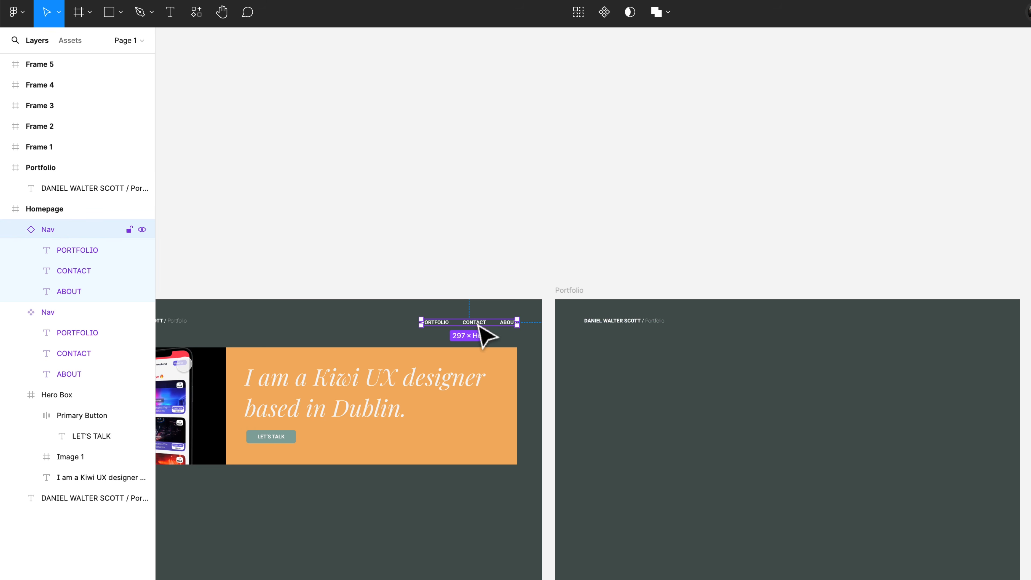
drag(479, 325, 956, 323)
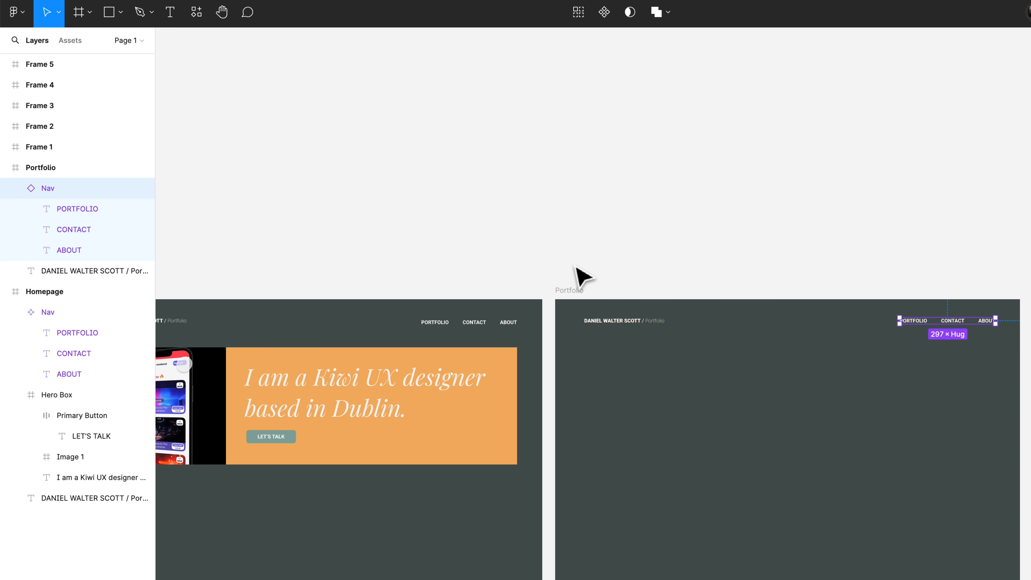
Compare the main Nav component on the Homepage with its instance on the Portfolio frame
click(475, 324)
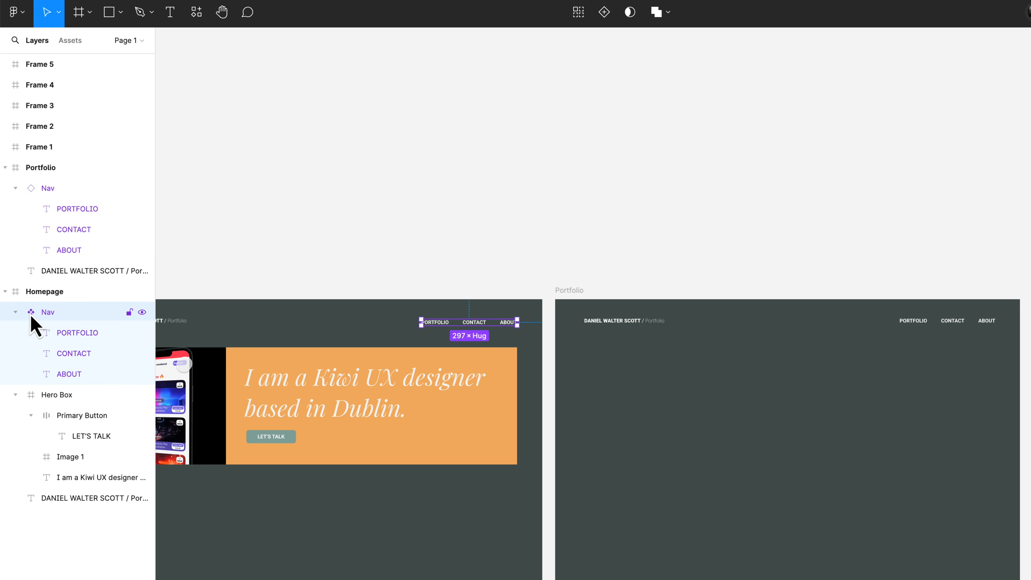
click(962, 325)
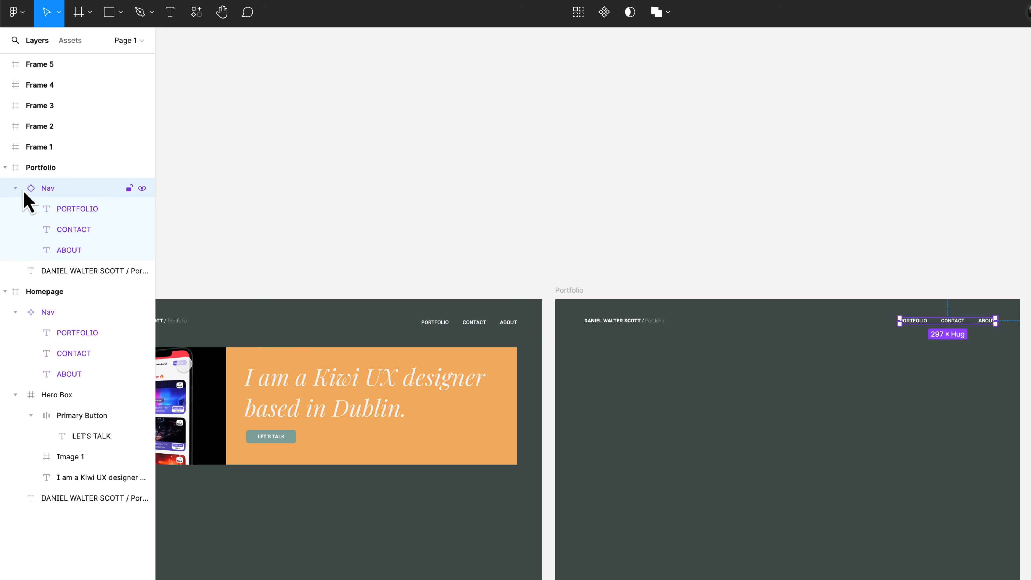
click(475, 321)
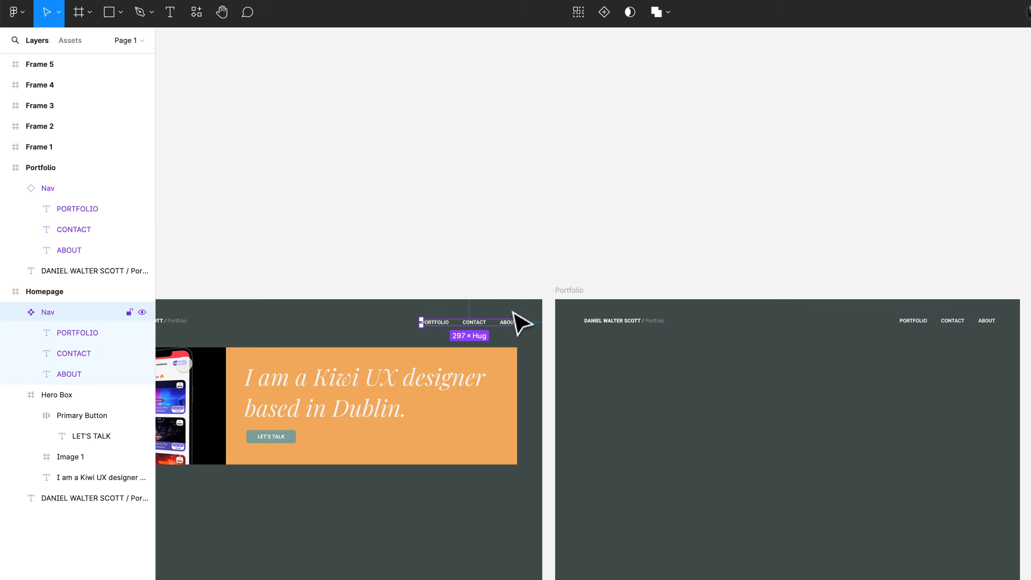
click(976, 325)
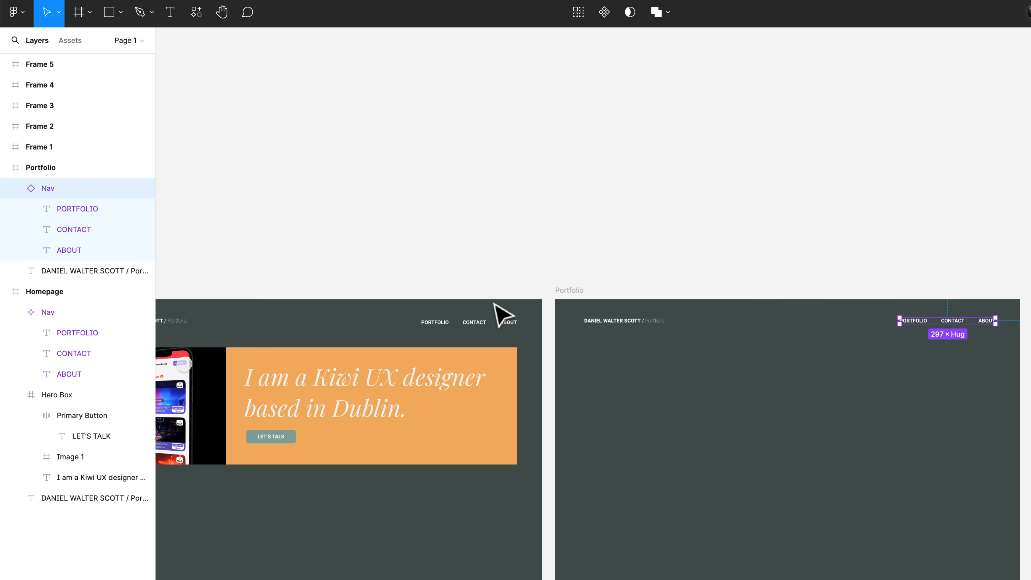
click(485, 319)
click(930, 322)
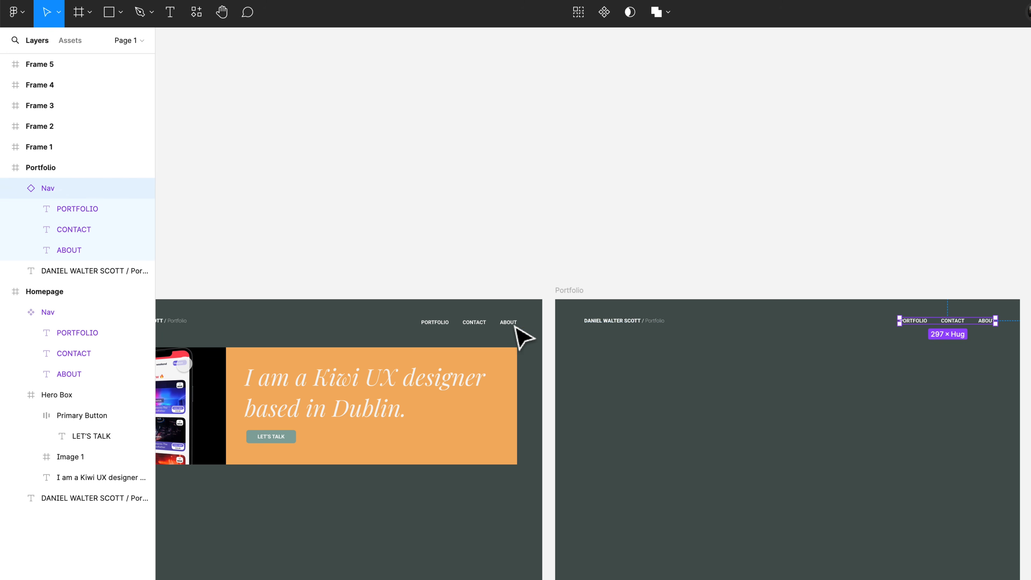
click(492, 325)
click(937, 324)
Change the ABOUT link in the Homepage's main Nav component to "ABOUT ME"
click(505, 323)
click(513, 325)
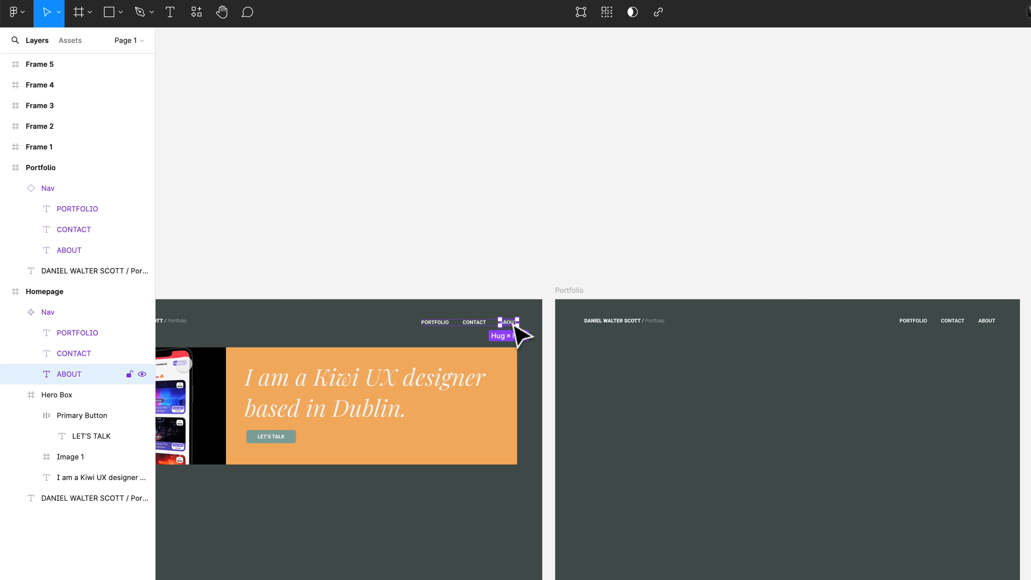
double_click(511, 321)
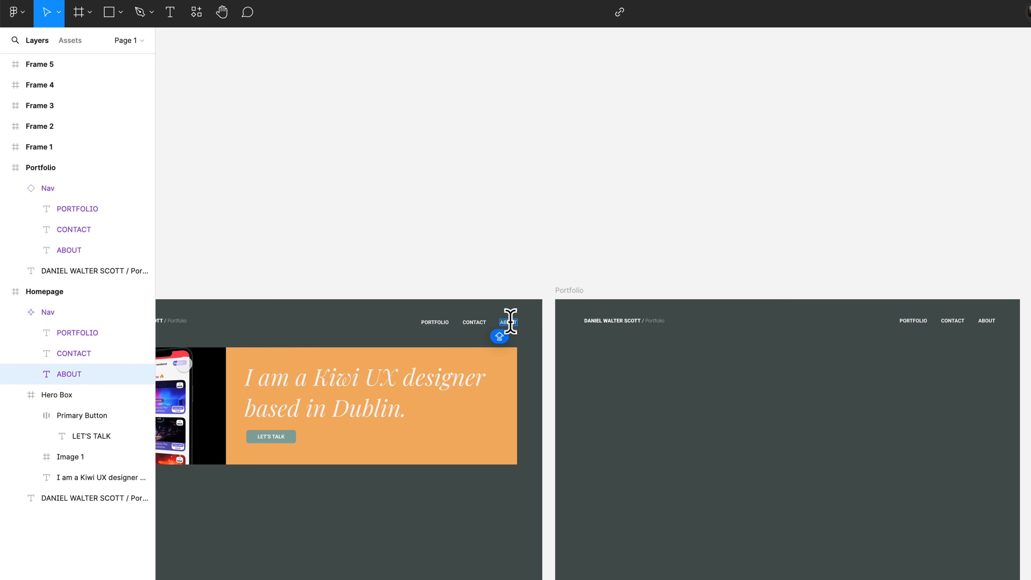
text(ABOUT US)
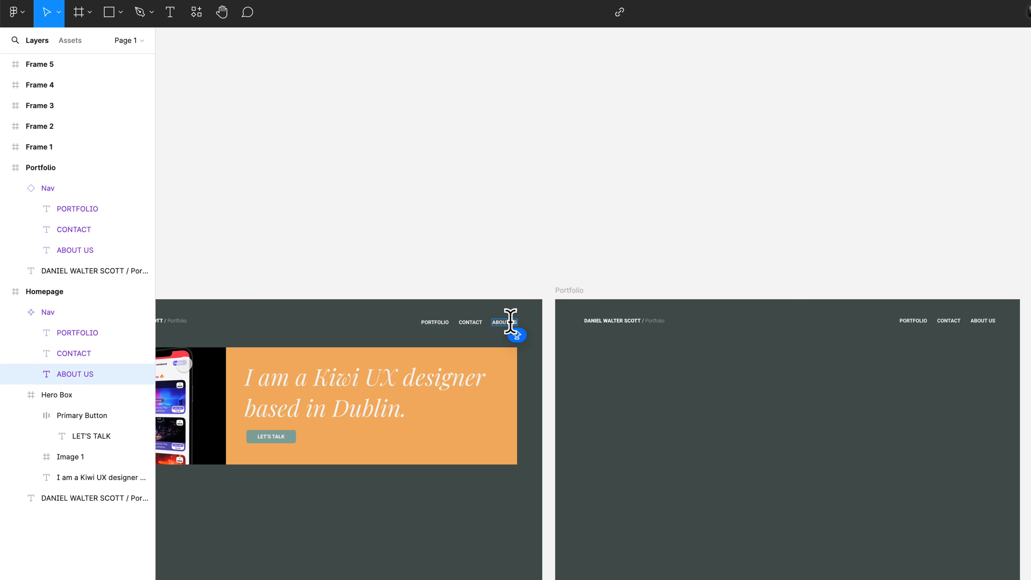
key(BackSpace)
key(BackSpace)
key(BackSpace)
text(ME)
key(Escape)
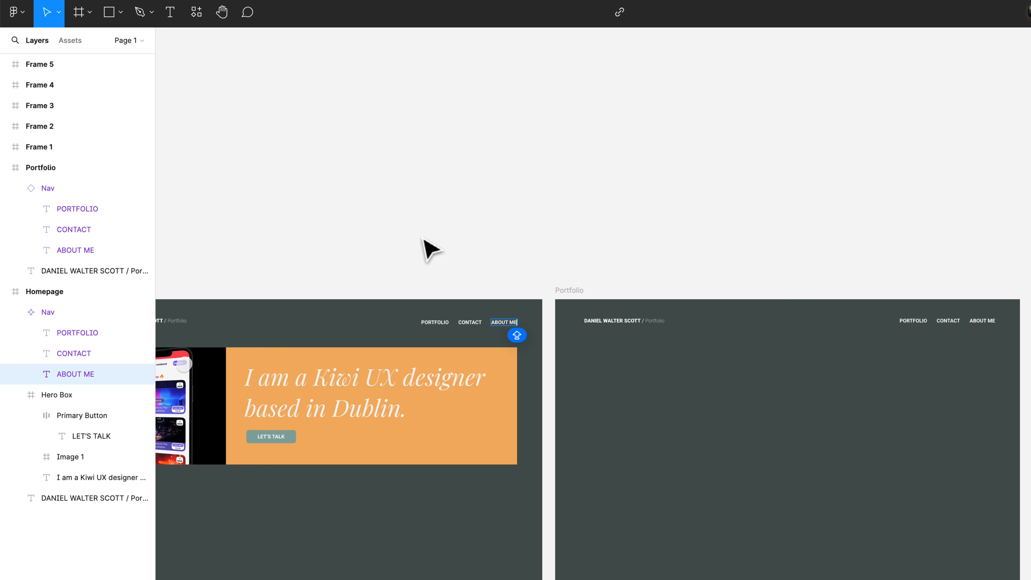
Add a fill to the main Nav component and set it to the page's coral pink, F28585
click(468, 322)
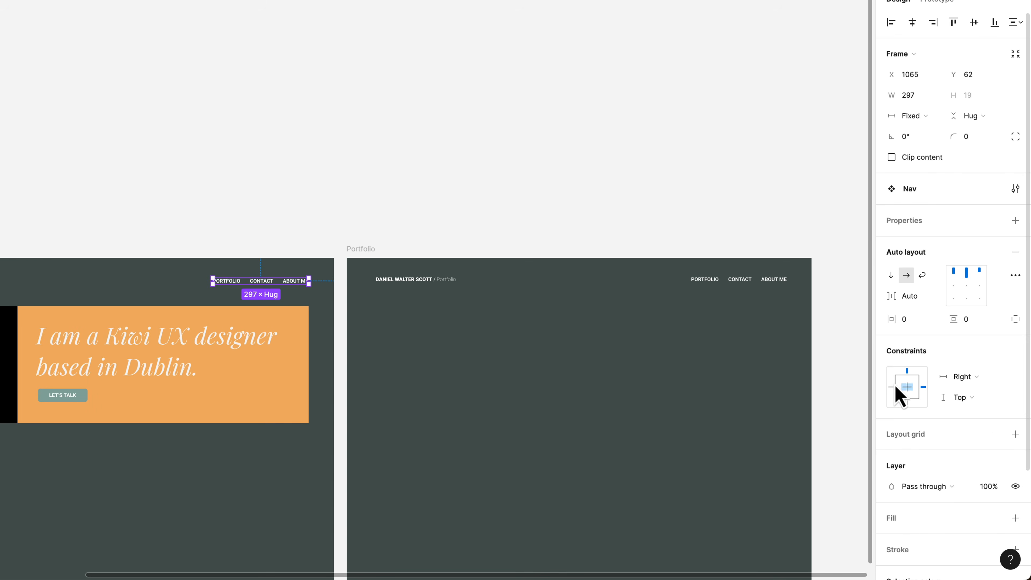
click(895, 524)
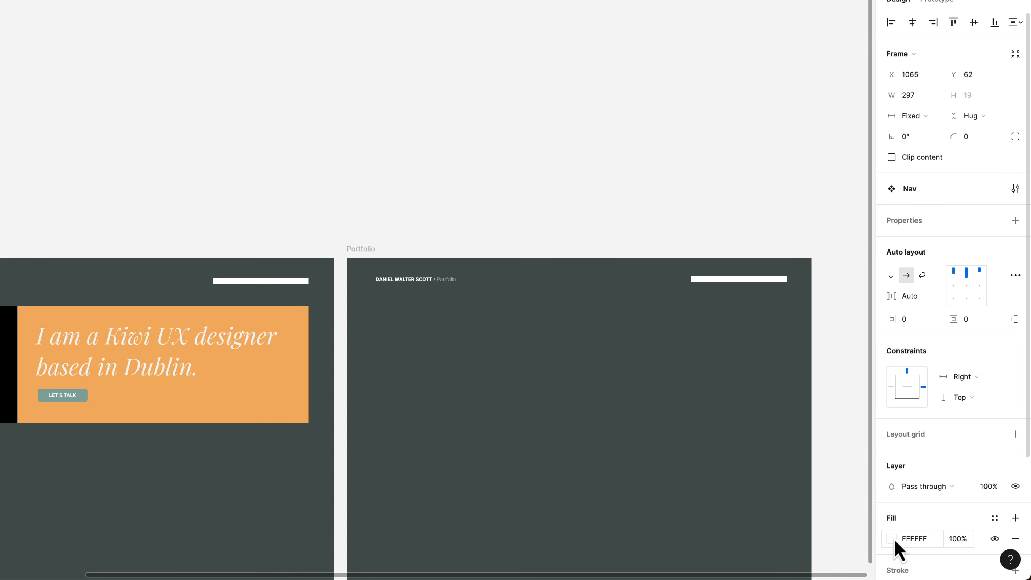
click(891, 540)
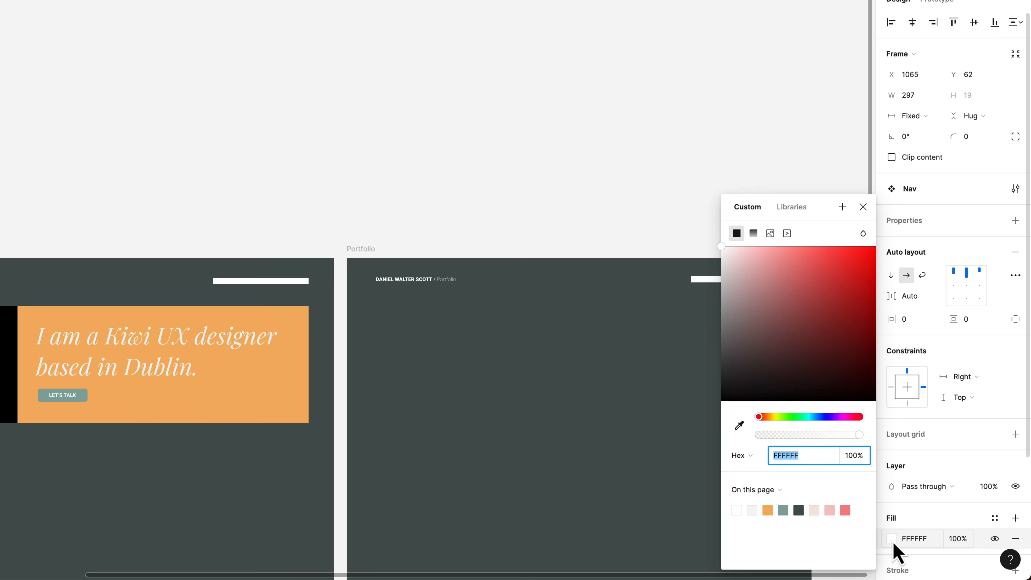
click(844, 512)
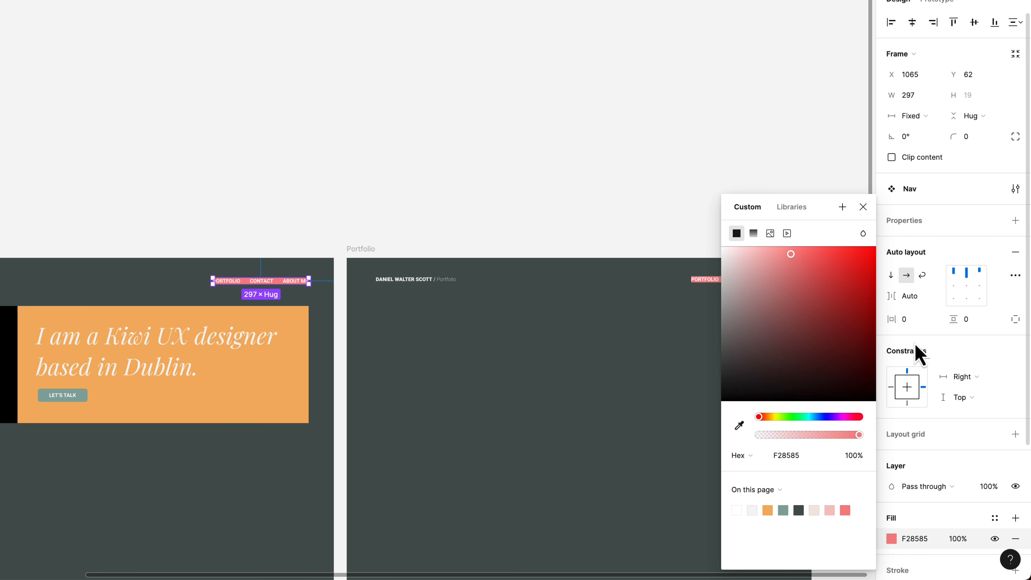
Set the main Nav component's auto layout padding to 16 horizontally and 8 vertically
click(913, 321)
text(16)
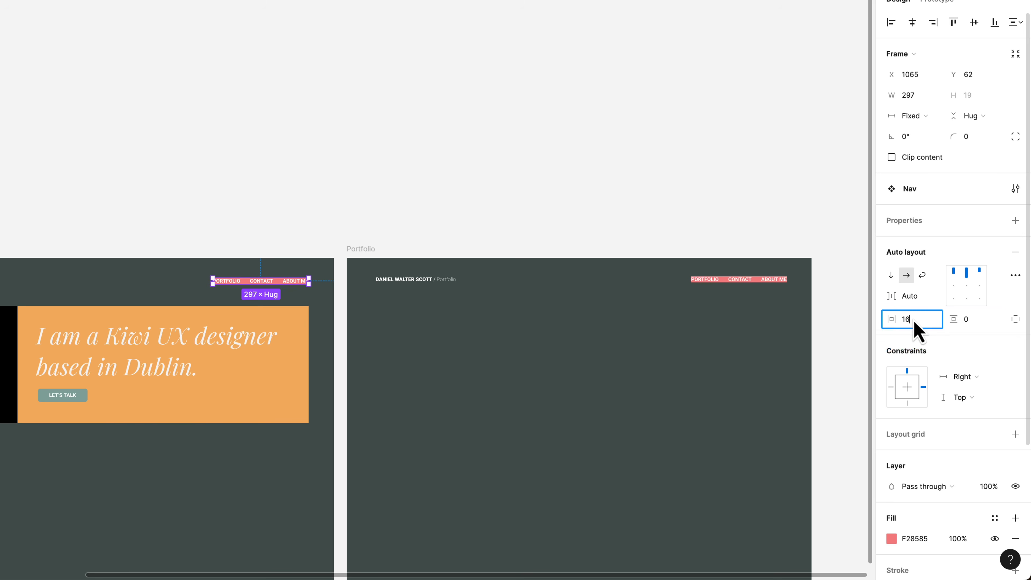
key(Tab)
text(8)
key(Return)
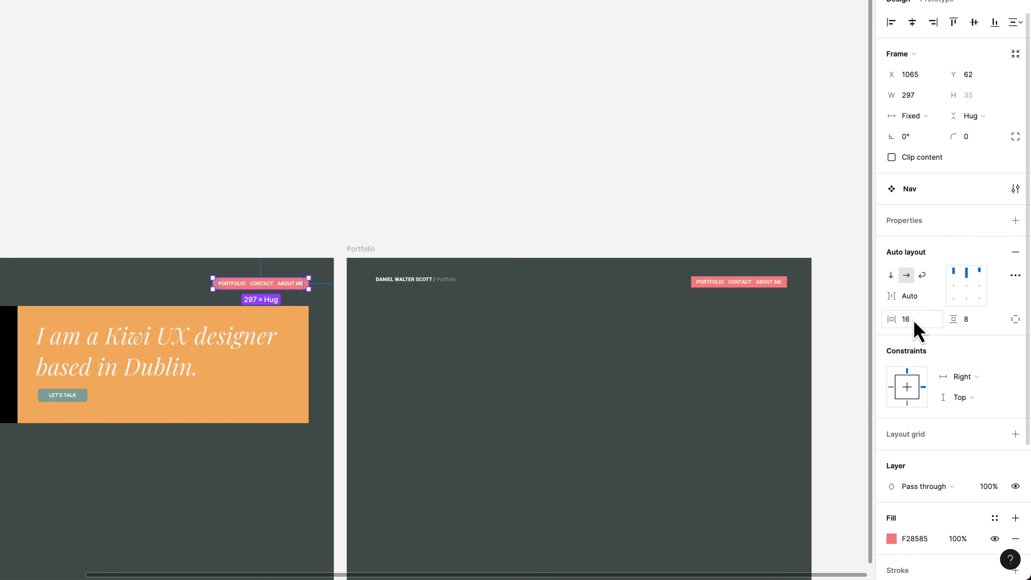
click(615, 147)
drag(527, 230, 459, 132)
key(super+plus)
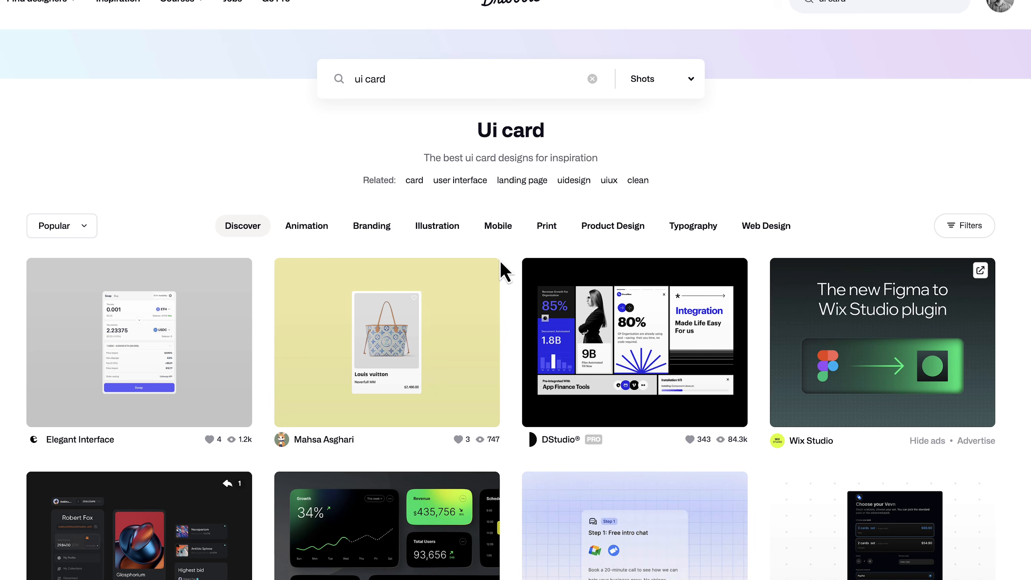
Switch to Dribbble and browse the "ui card" shots for card layout inspiration
scroll(501, 269, down, 15)
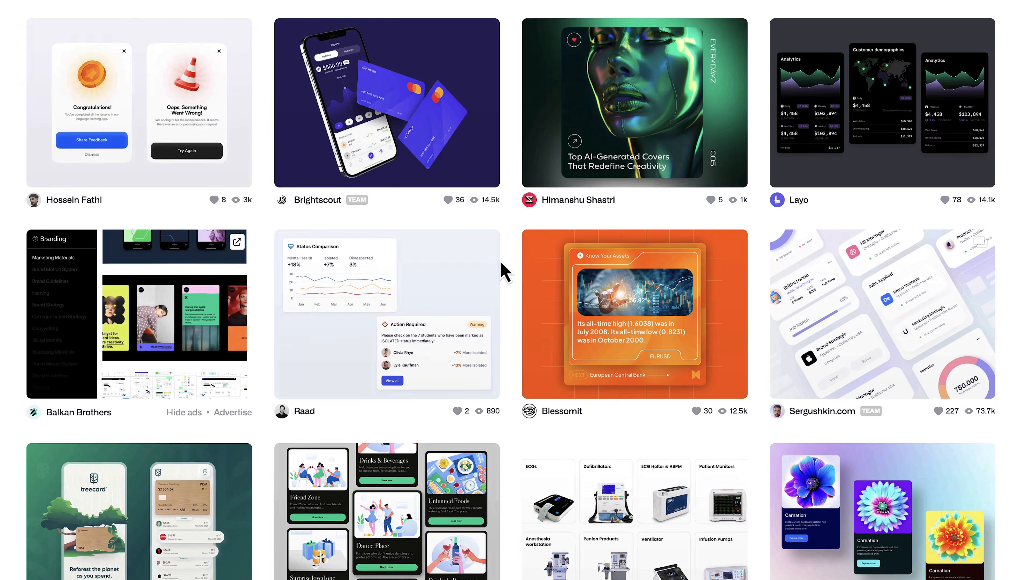
scroll(453, 161, down, 1)
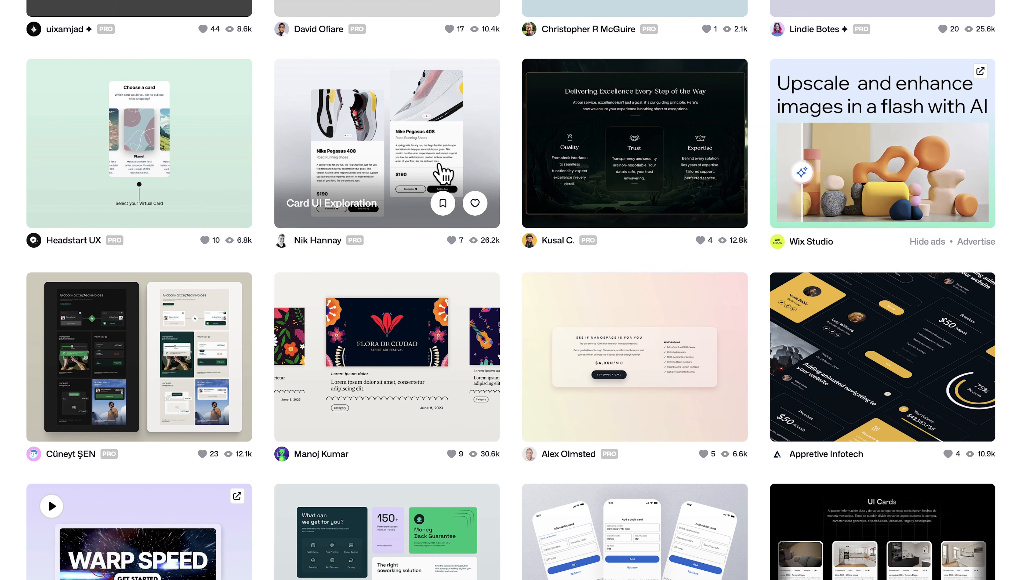
scroll(536, 481, down, 2)
scroll(535, 481, down, 1)
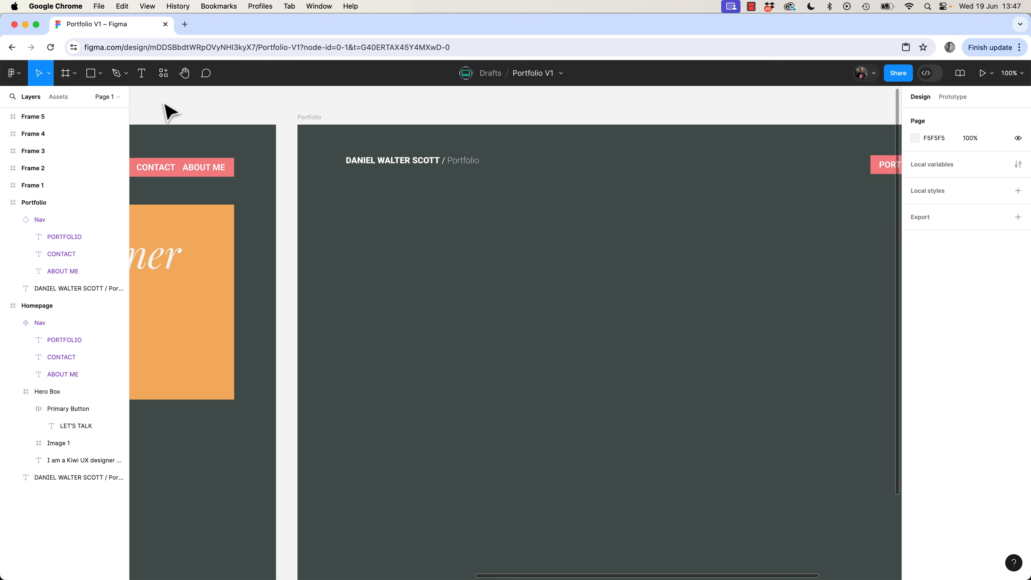
In the Figma Portfolio frame, draw a card frame about 305 × 379 filled F2E8DF below the header name, and a frame about 306 × 223 over its upper part
key(f)
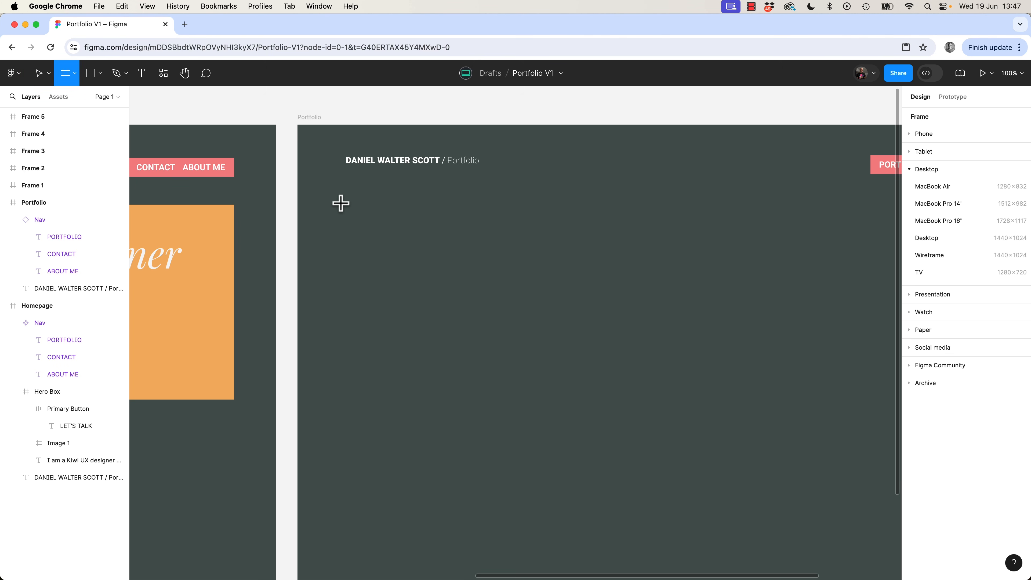
mouse_move(346, 202)
mouse_down()
mouse_move(393, 295)
mouse_move(485, 371)
mouse_move(510, 406)
mouse_up()
click(921, 411)
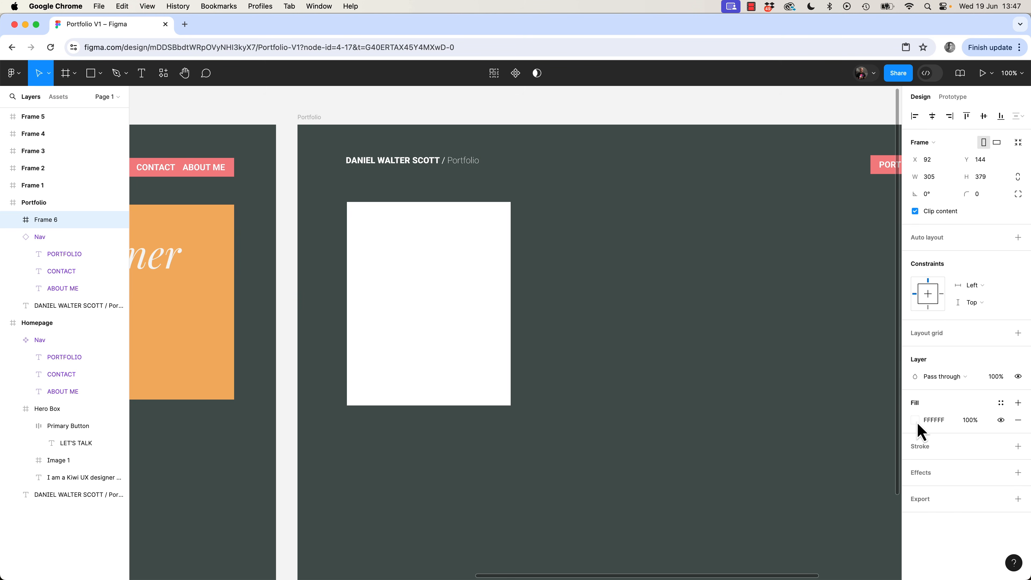
click(915, 420)
click(862, 523)
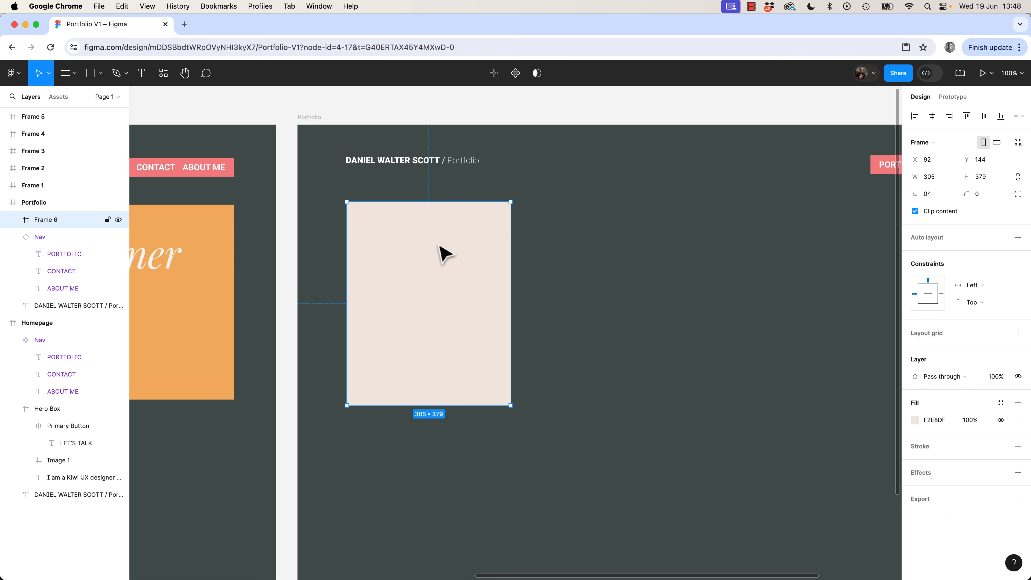
key(f)
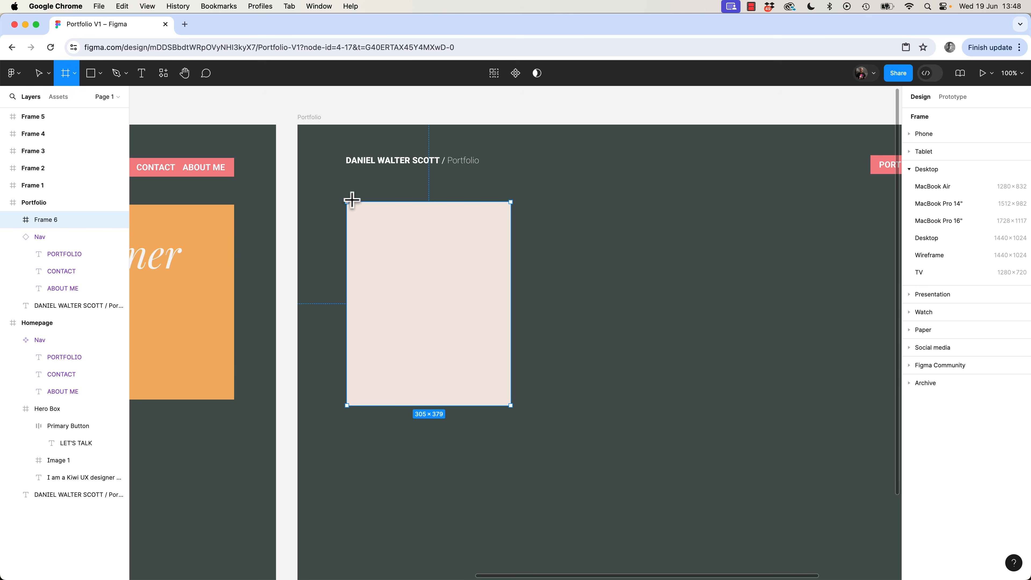
drag(346, 202, 511, 321)
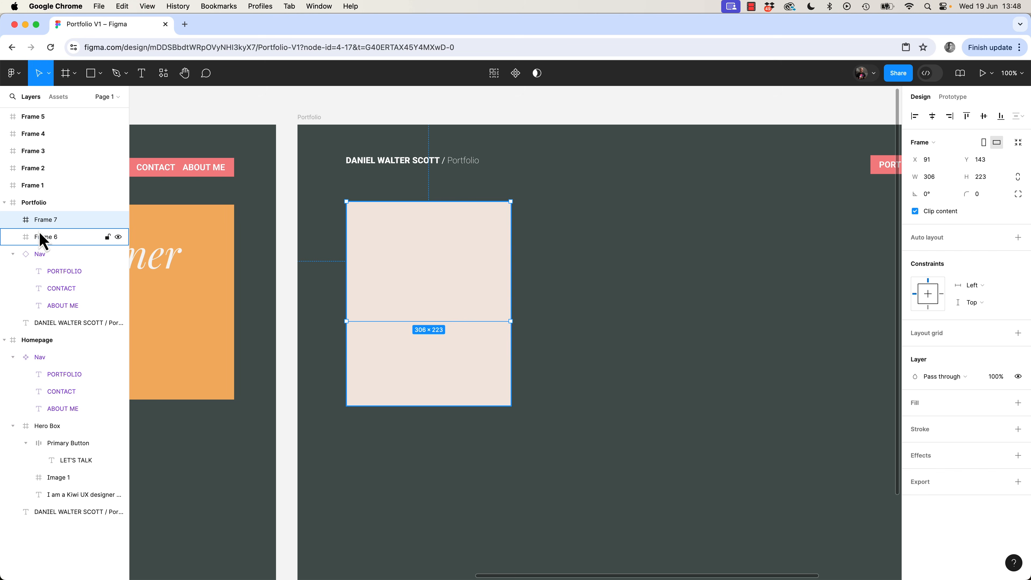
Rename the larger beige frame Card and the smaller frame over its upper part Image 2
double_click(47, 243)
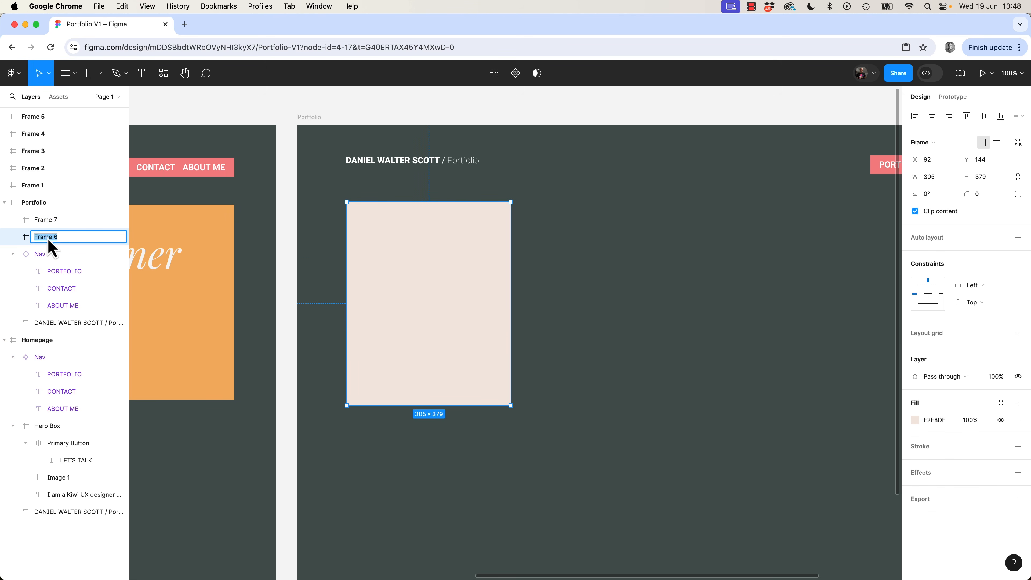
text(Card)
key(Return)
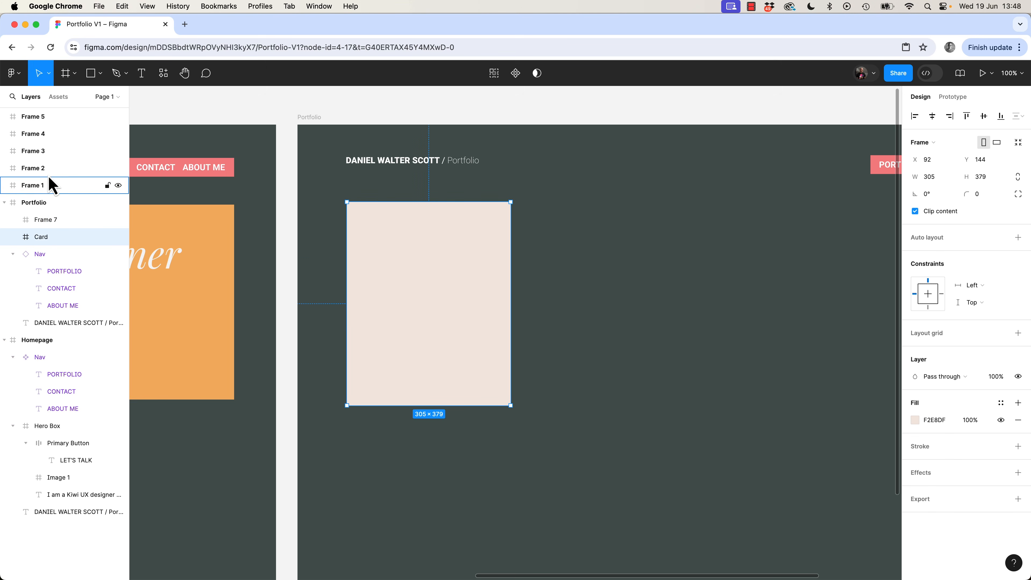
double_click(48, 224)
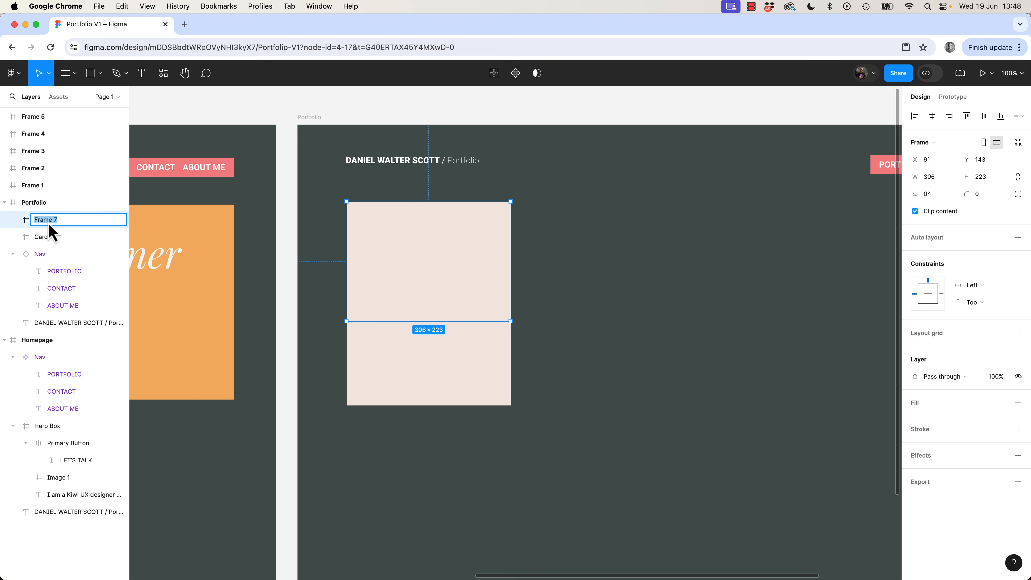
text(Image 2)
key(Return)
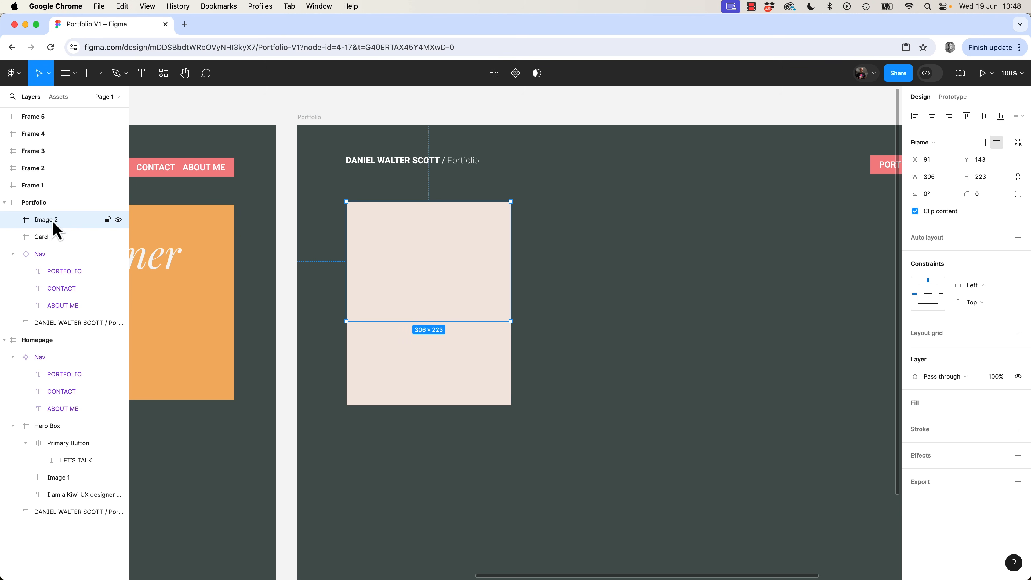
Nest the Image 2 frame inside Card and fill it with the purple Flannerys Bar Limerick event image from the Images folder
drag(49, 242, 49, 256)
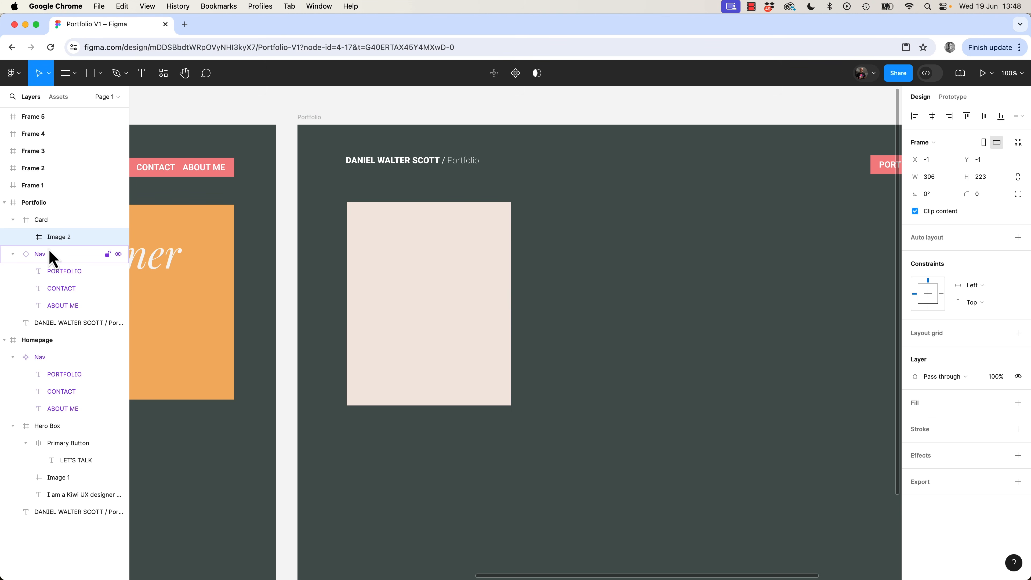
click(916, 406)
click(916, 420)
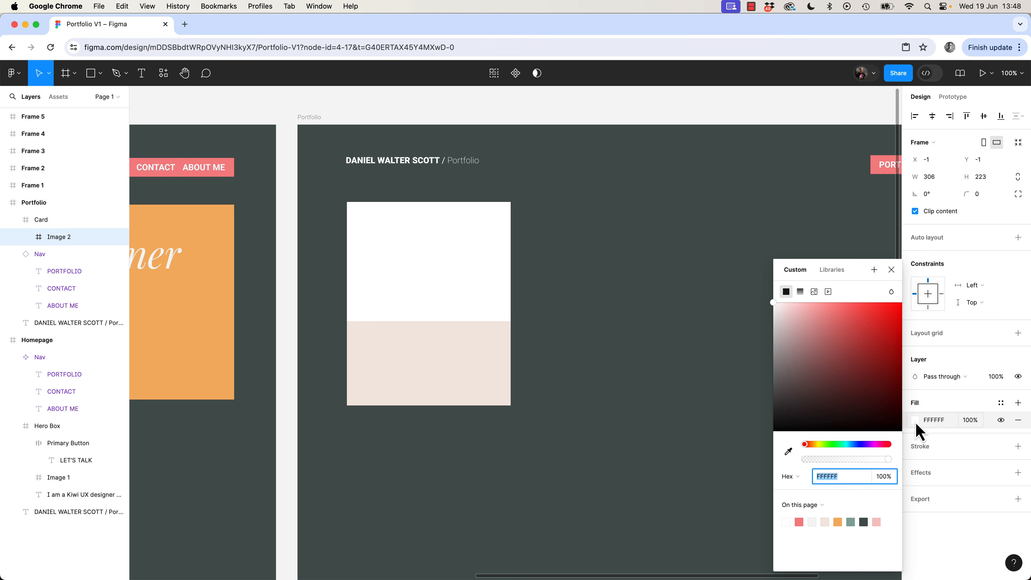
click(813, 291)
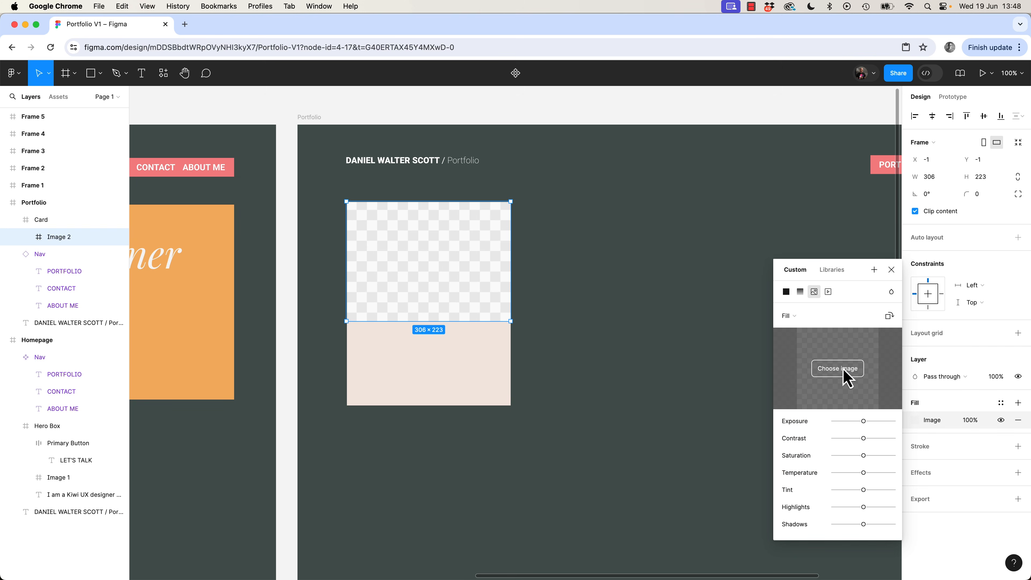
click(838, 368)
click(324, 313)
key(space)
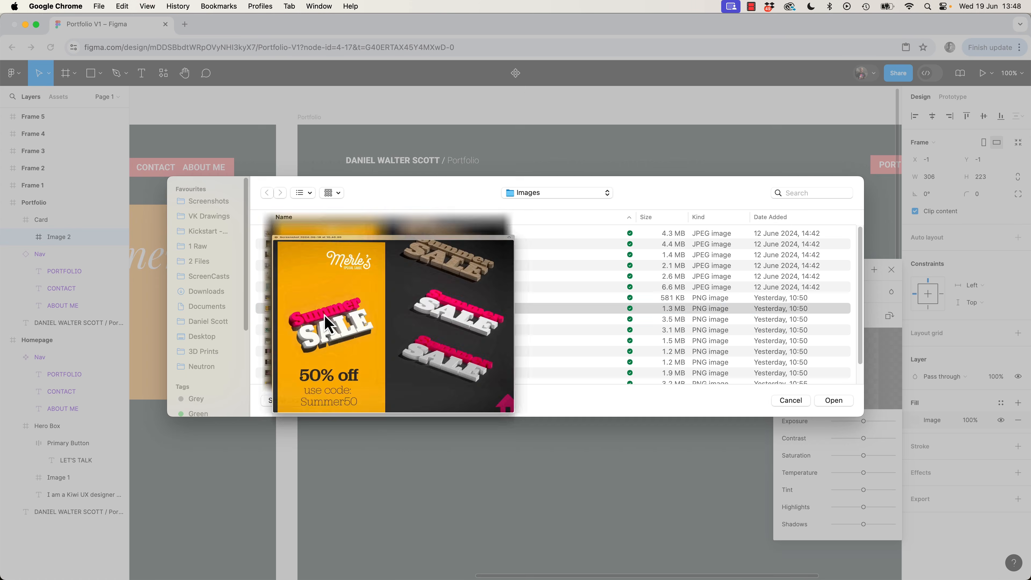
key(space)
click(326, 323)
key(space)
key(space)
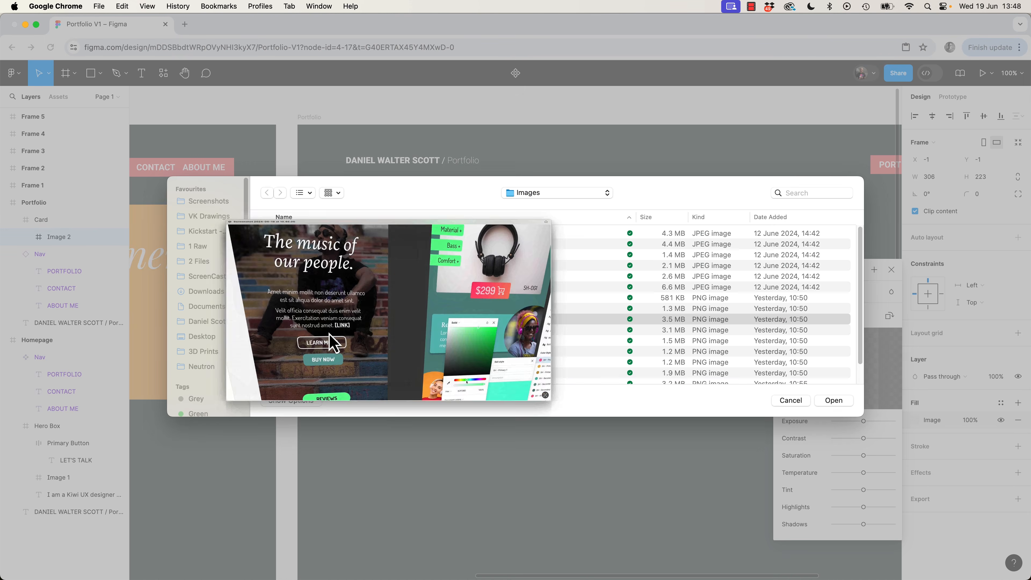
click(830, 401)
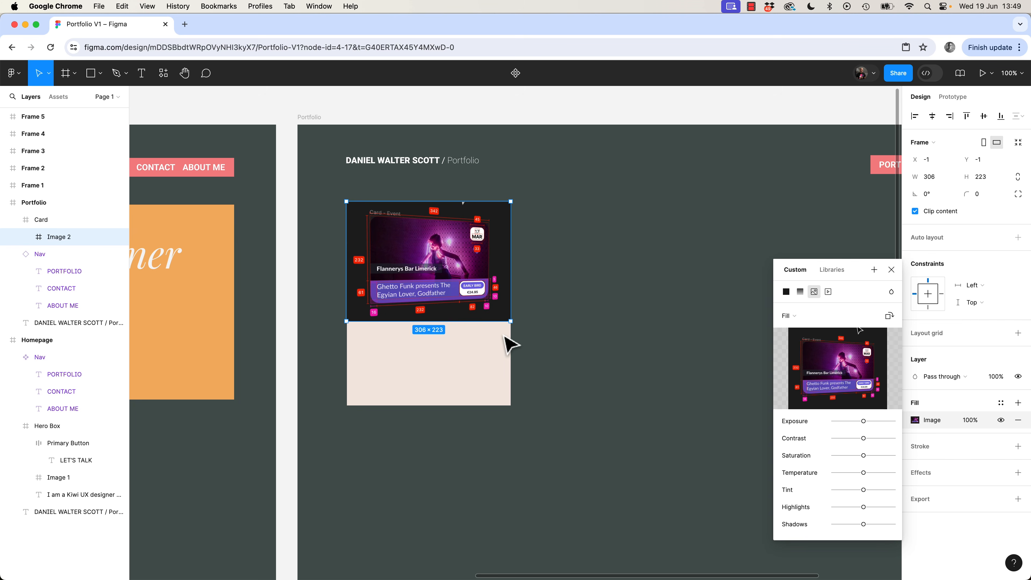
Set the Image 2 fill mode to Crop and enlarge, tilt counterclockwise and reposition the picture within the frame
drag(511, 201, 540, 152)
key(super+z)
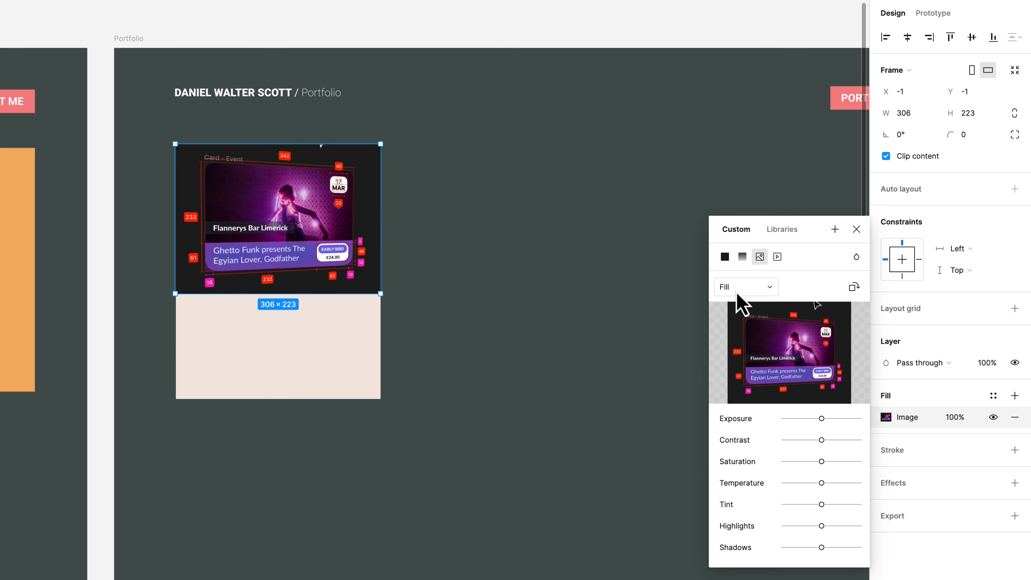
click(737, 293)
click(754, 321)
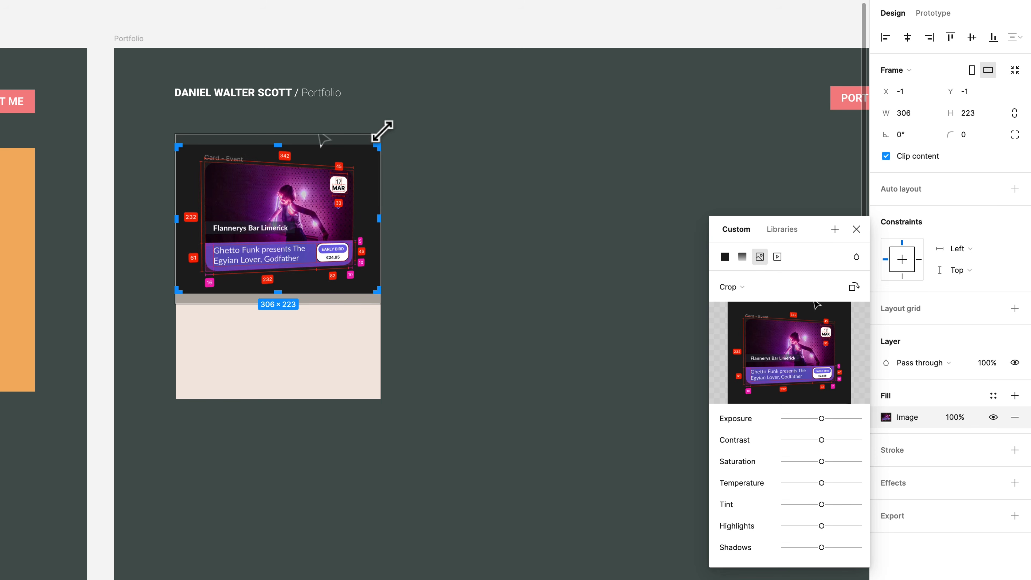
drag(381, 133, 414, 168)
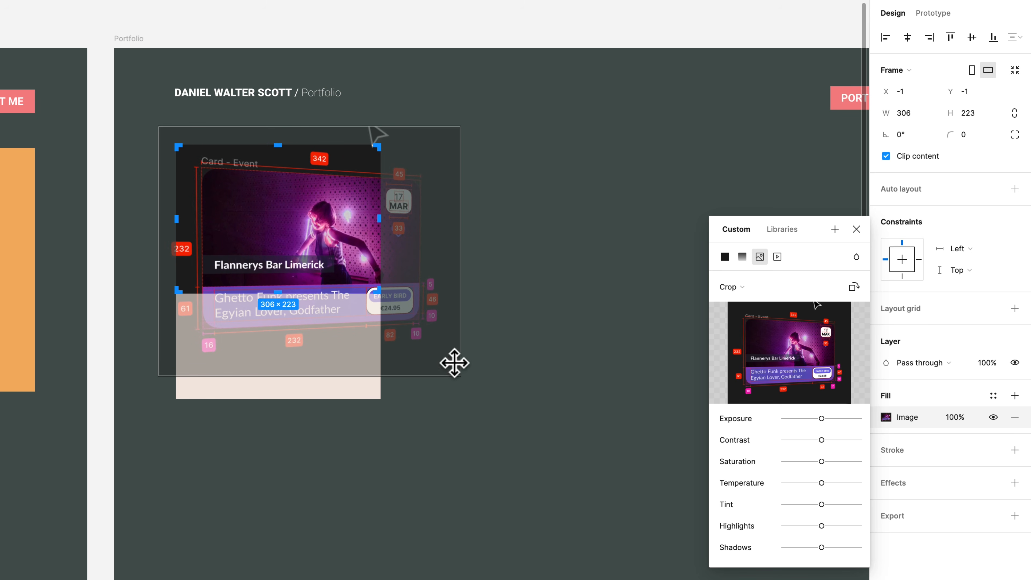
drag(465, 385, 486, 365)
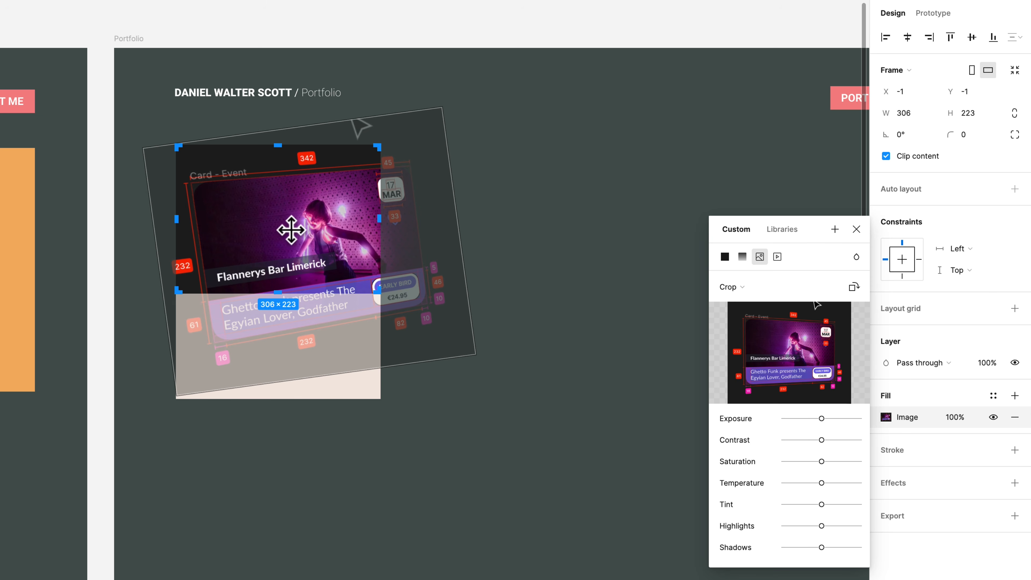
drag(292, 232, 292, 224)
click(372, 45)
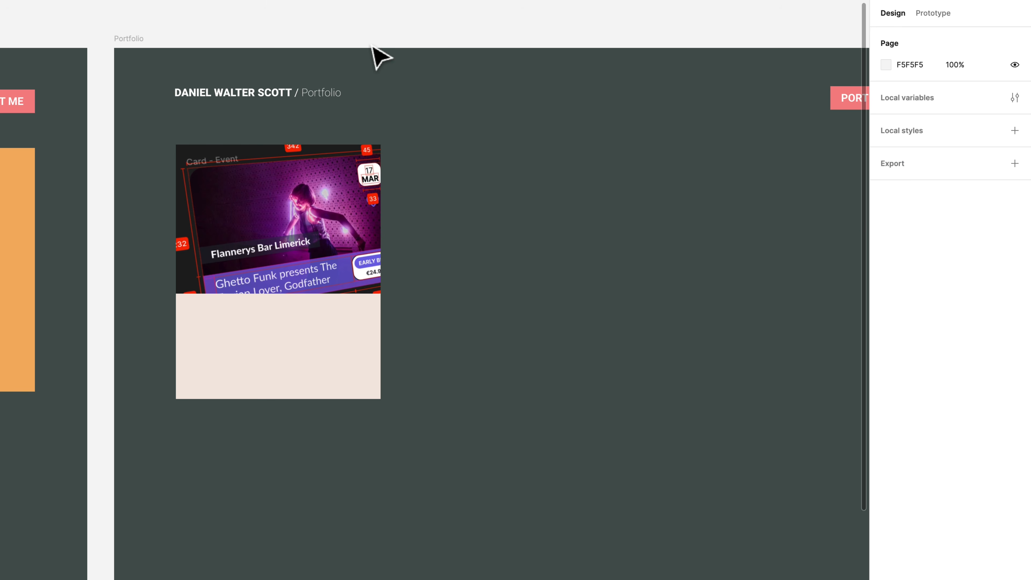
Copy the Portfolio header's name text into the card just below its image, and fill the copy with the page's orange, F2B263
click(271, 92)
drag(295, 101, 301, 315)
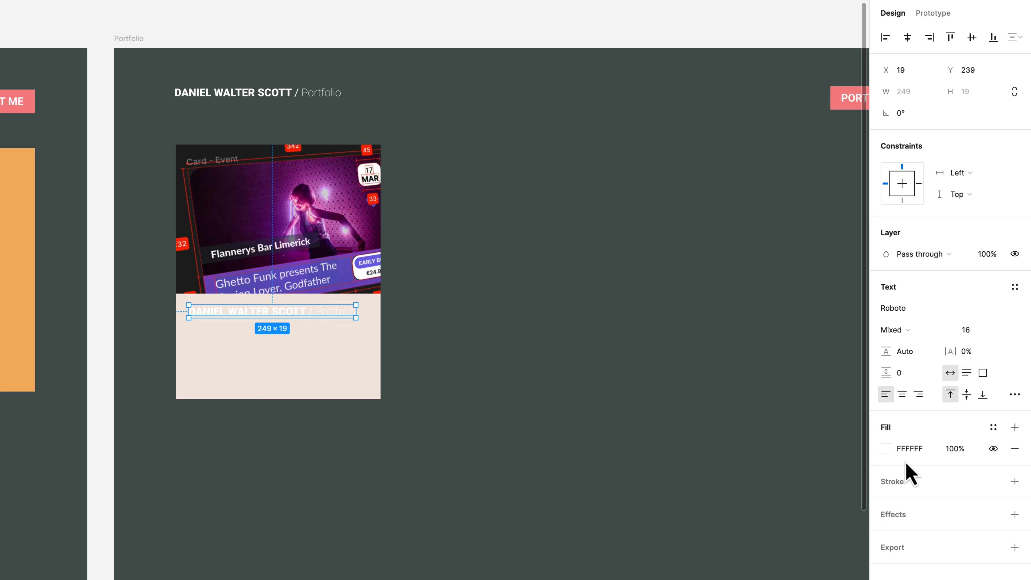
click(887, 450)
click(790, 545)
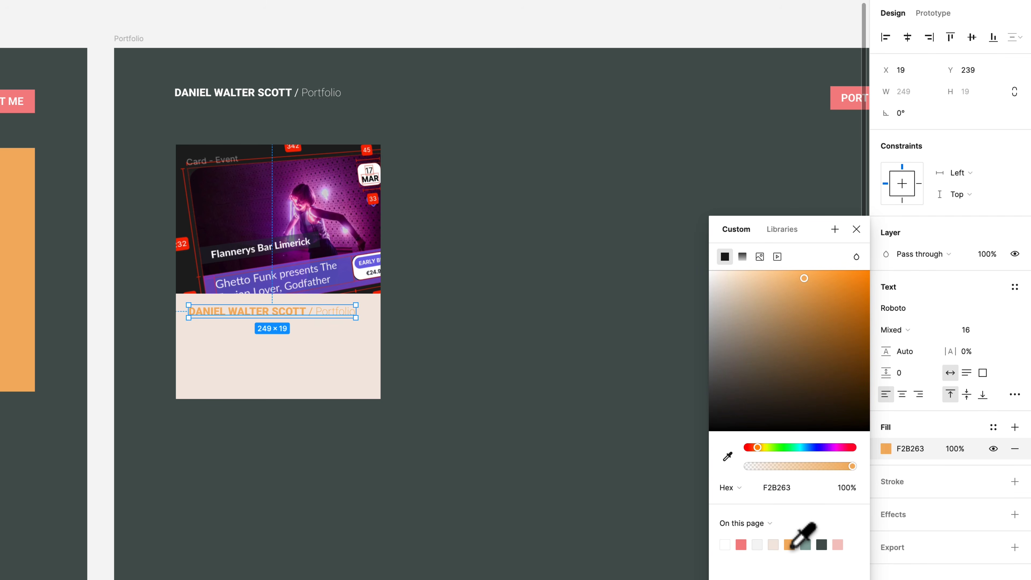
click(178, 33)
Duplicate the five colour swatch frames beside the Homepage and place the copies as a second column to the right of the originals
key(space)
drag(51, 77, 548, 144)
scroll(549, 144, left, 10)
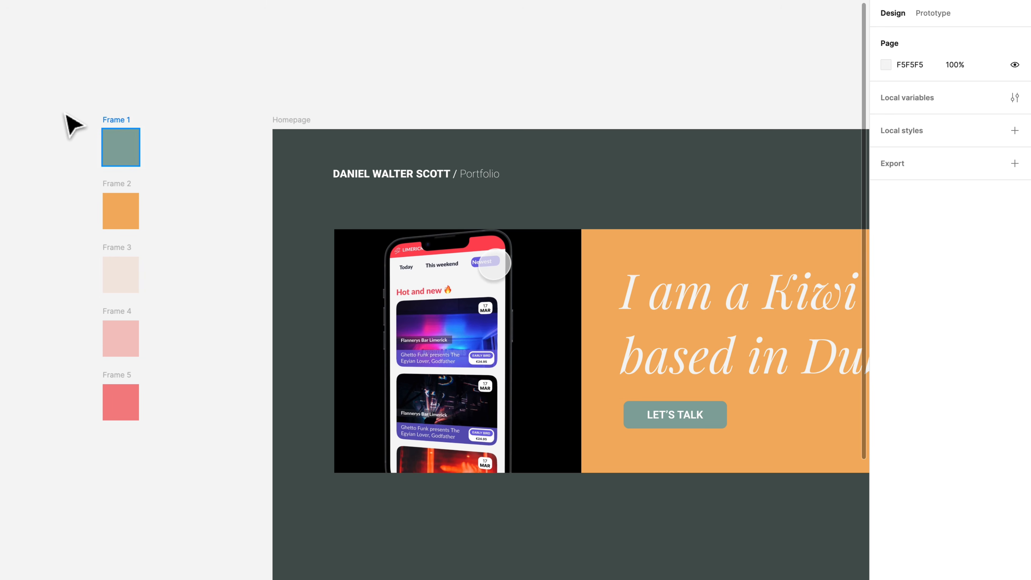
drag(43, 102, 152, 483)
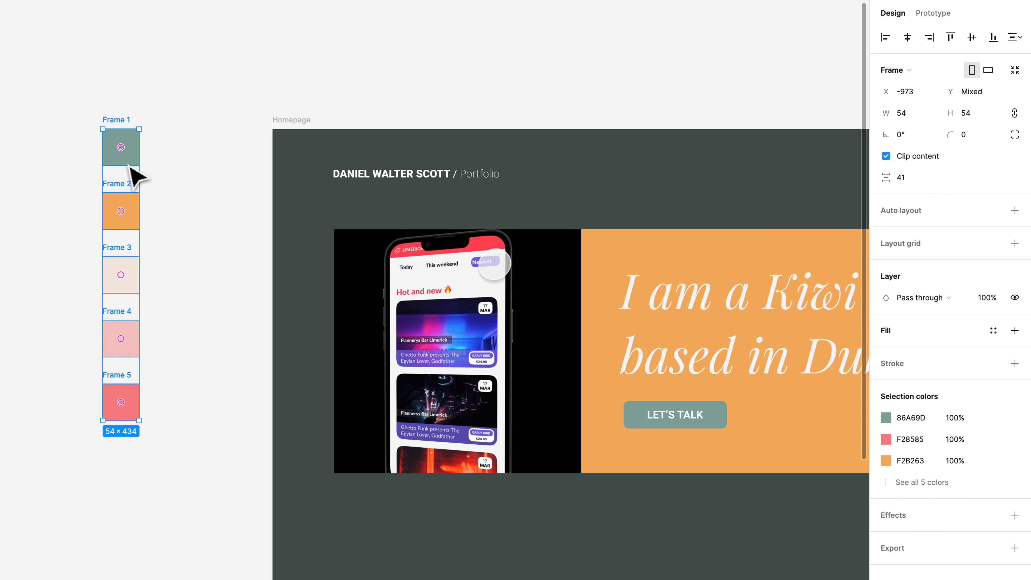
key(super+d)
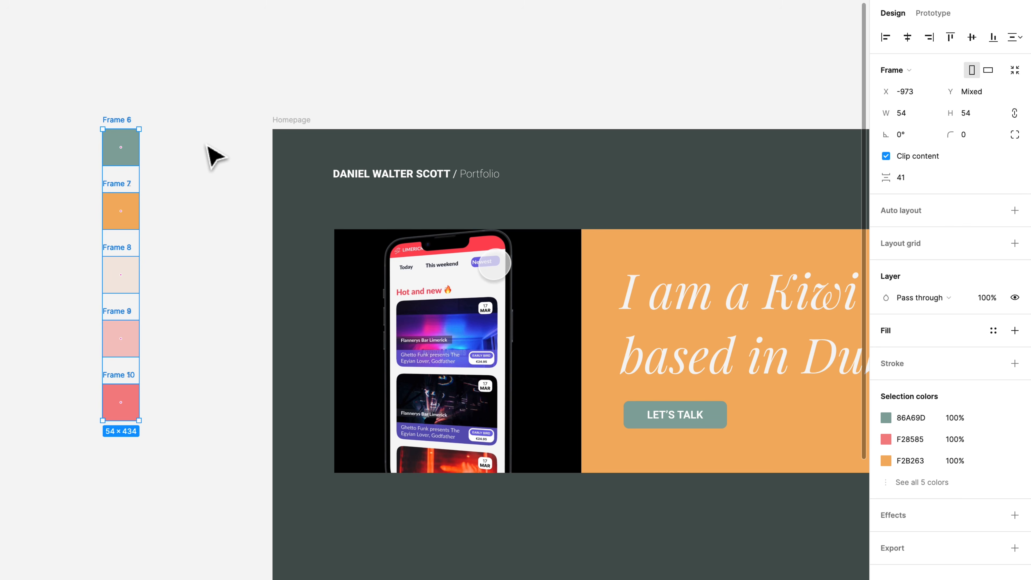
drag(115, 122, 173, 122)
click(230, 241)
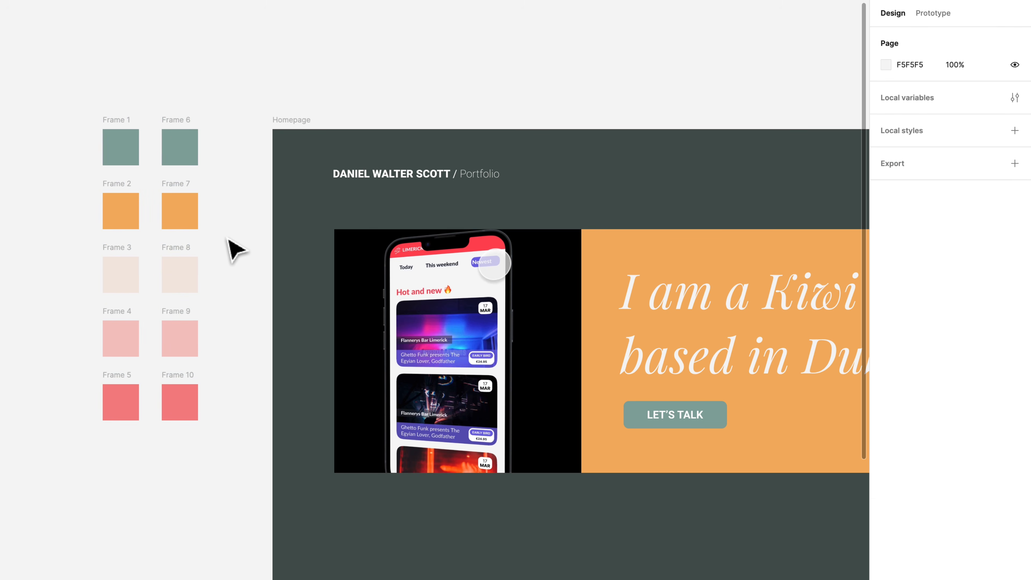
Darken the fill of the duplicated green swatch to make a deeper green shade
click(189, 157)
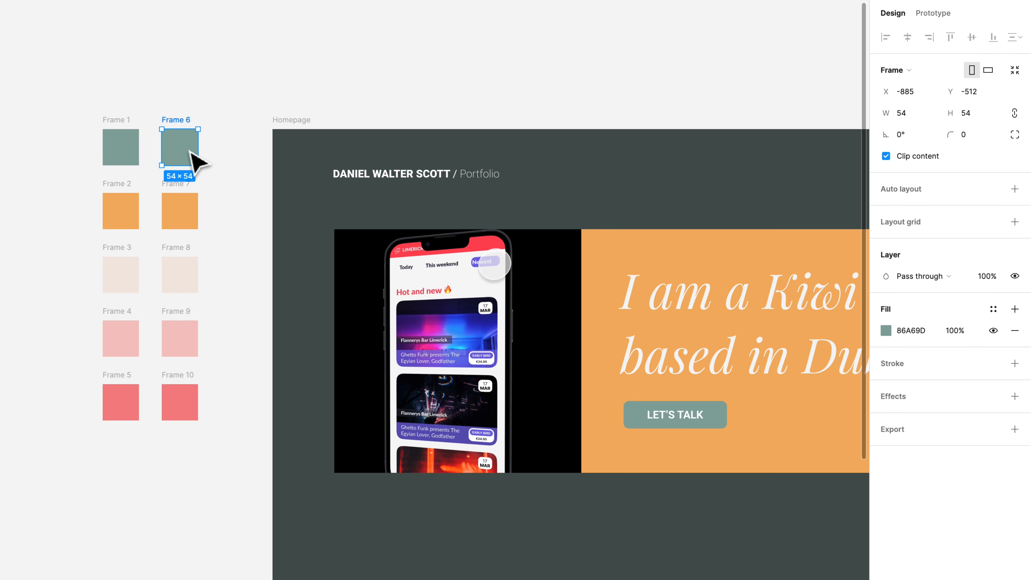
click(887, 332)
drag(741, 327, 744, 350)
Darken the fill of the duplicated orange swatch in the second column to D59C56
click(180, 211)
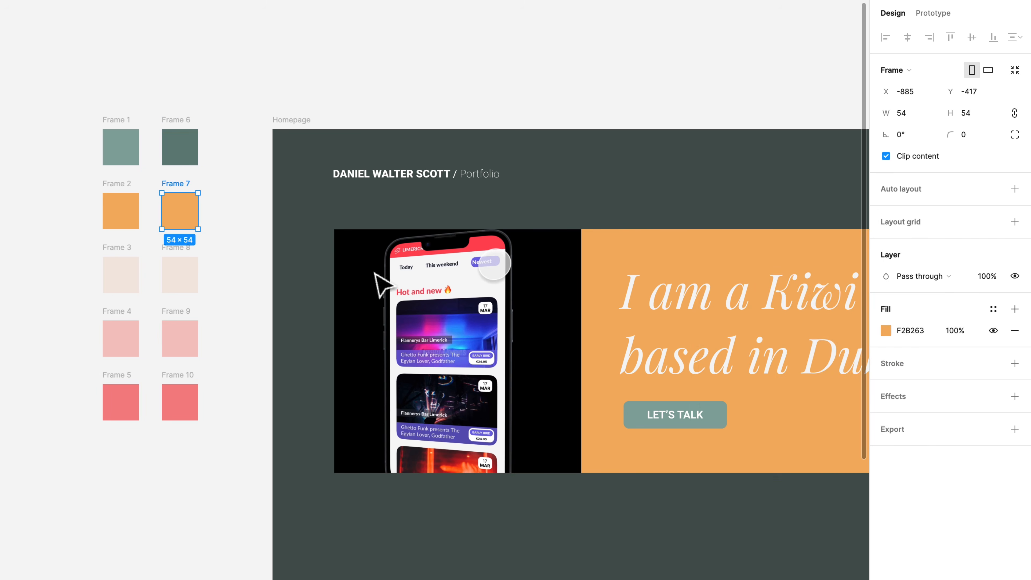
click(884, 331)
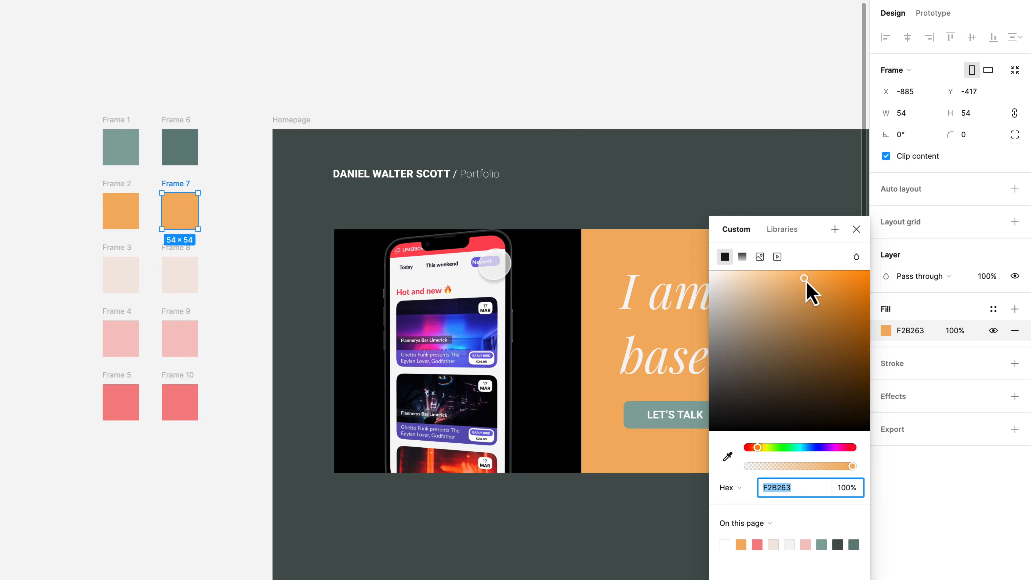
drag(806, 282, 807, 301)
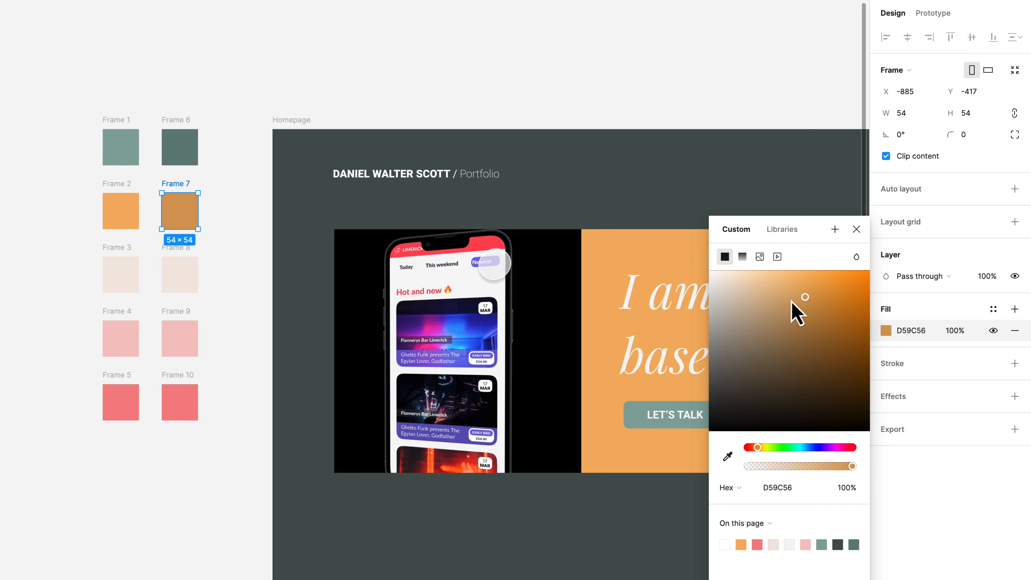
click(244, 280)
Darken the duplicated cream swatch to a greyer beige, and darken the duplicated pale pink swatch to D4ABA7
click(195, 281)
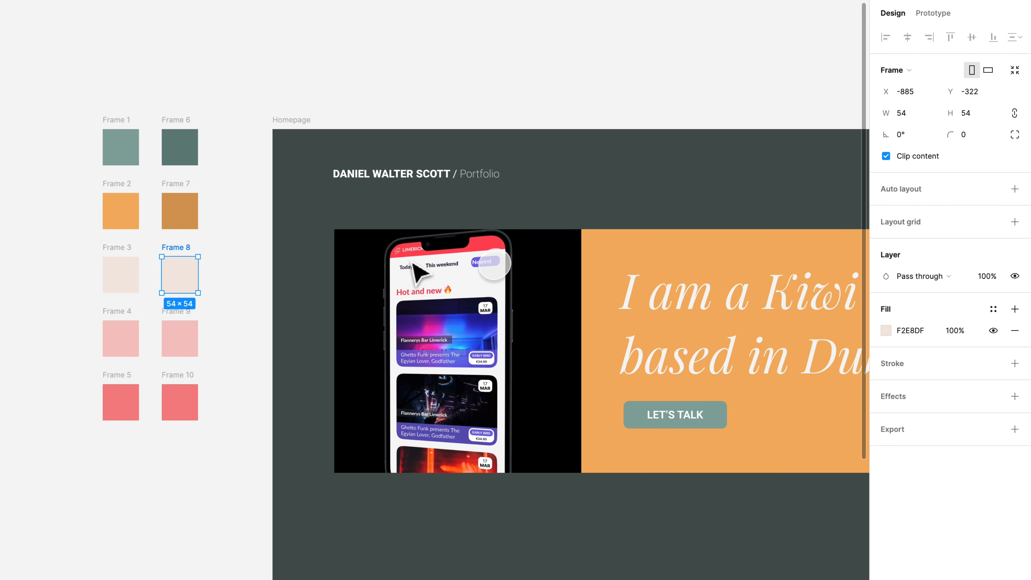
click(885, 331)
click(722, 301)
click(179, 338)
click(886, 330)
click(742, 297)
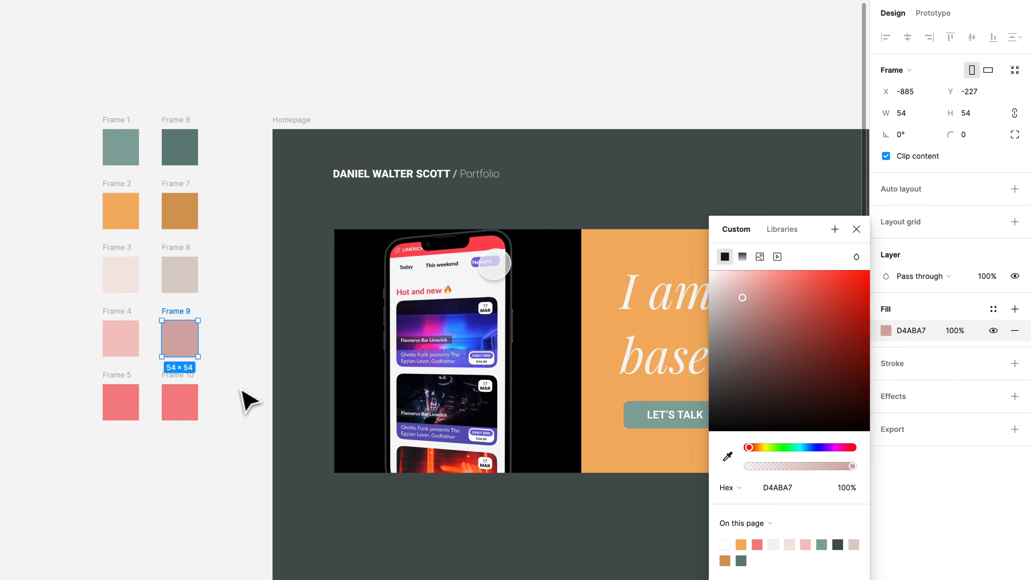
Darken the fill of the duplicated coral swatch at the end of the second column to a deeper red shade
click(179, 402)
click(886, 330)
click(789, 297)
click(387, 95)
Recolour the text below the image in the Portfolio card with the darker orange, D59C56
drag(845, 376, 4, 275)
drag(311, 251, 198, 368)
click(303, 358)
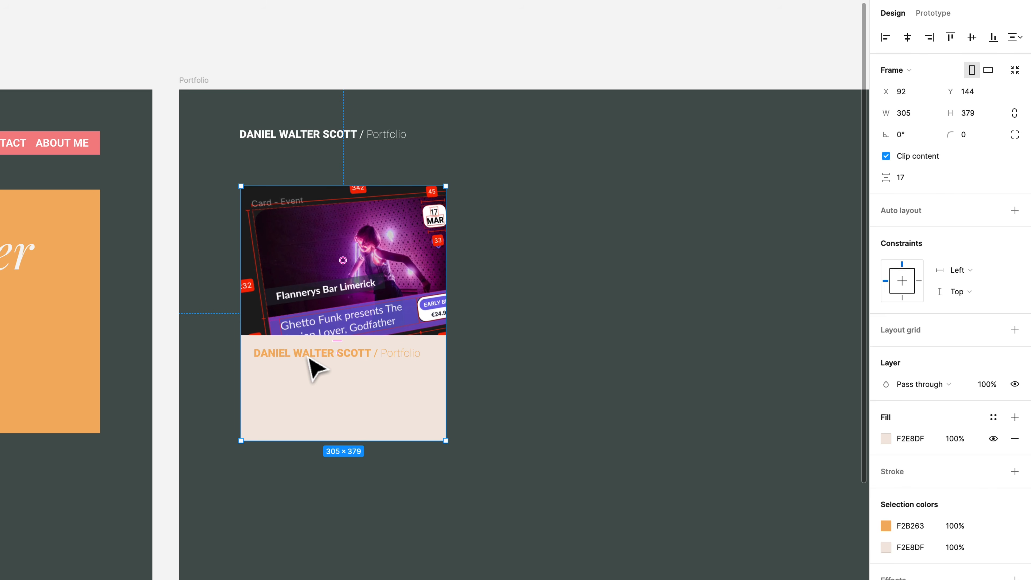
double_click(309, 359)
click(886, 448)
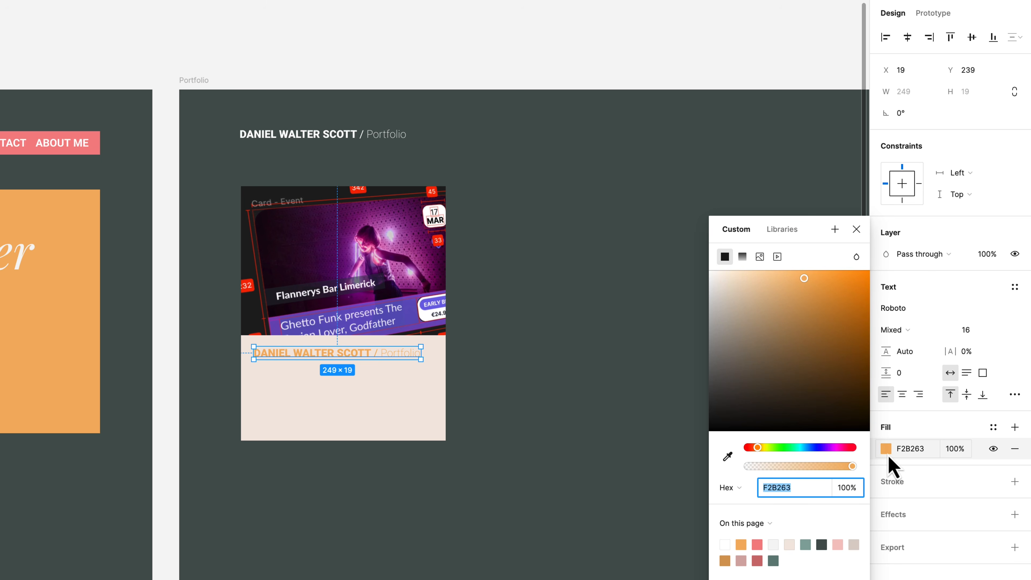
click(725, 561)
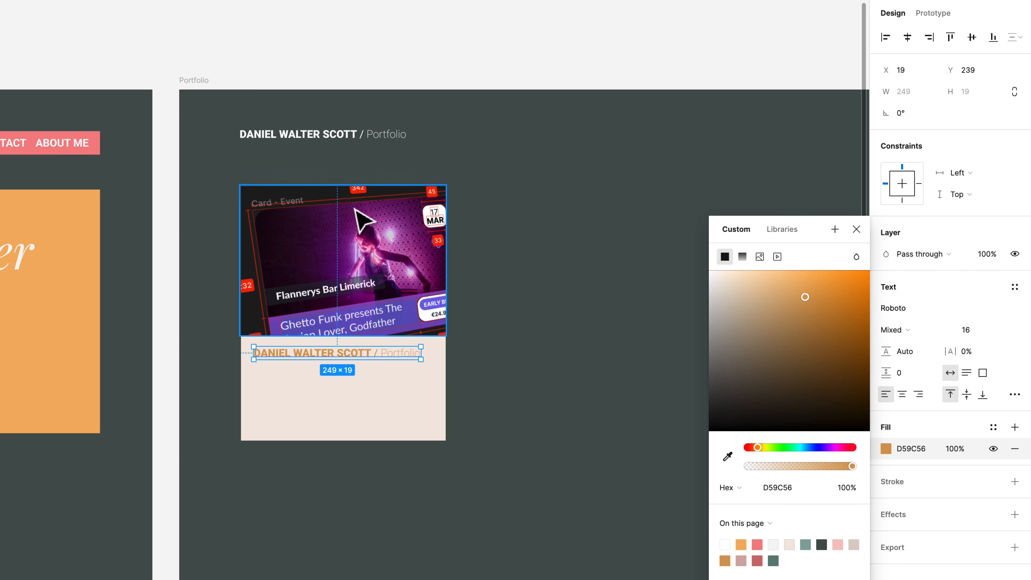
Replace the card's orange text with "Like & Subscribe!!!!"
double_click(317, 353)
text(Like & Sub)
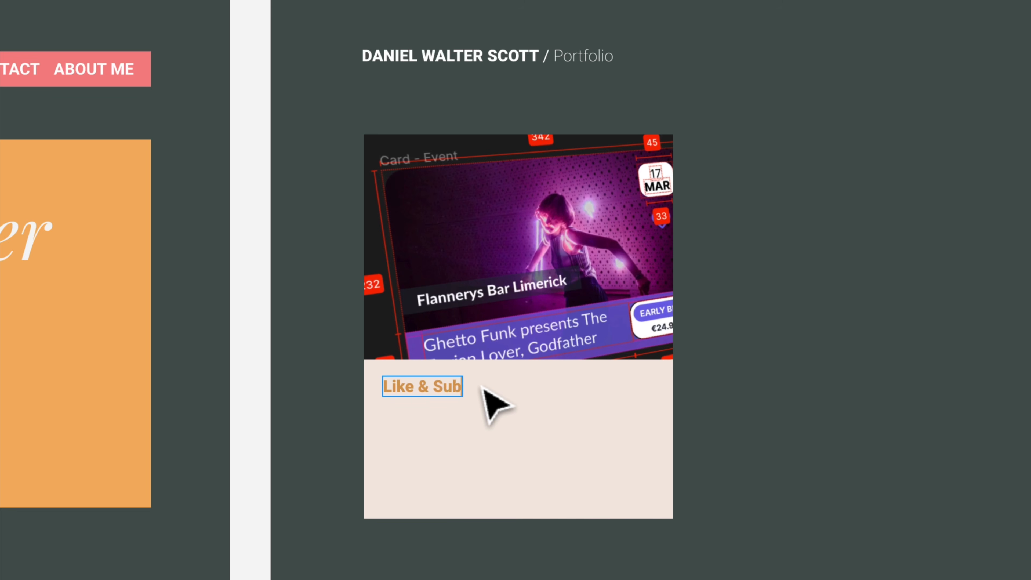
text(scribe!!!)
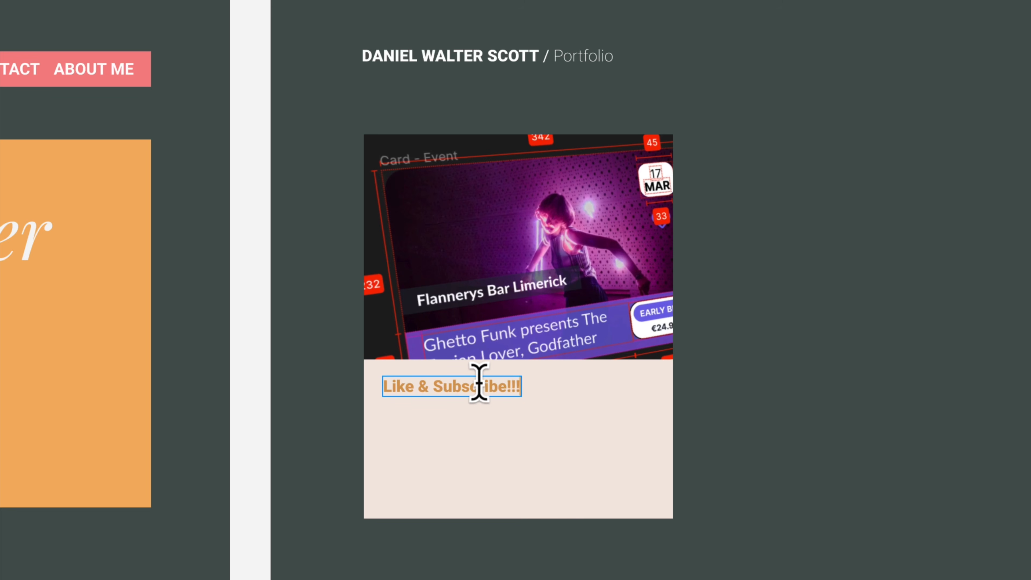
text(!)
Replace the whole card title with "UX Design Project - Event App"
key(ctrl+a)
text(UX Design Project - Event)
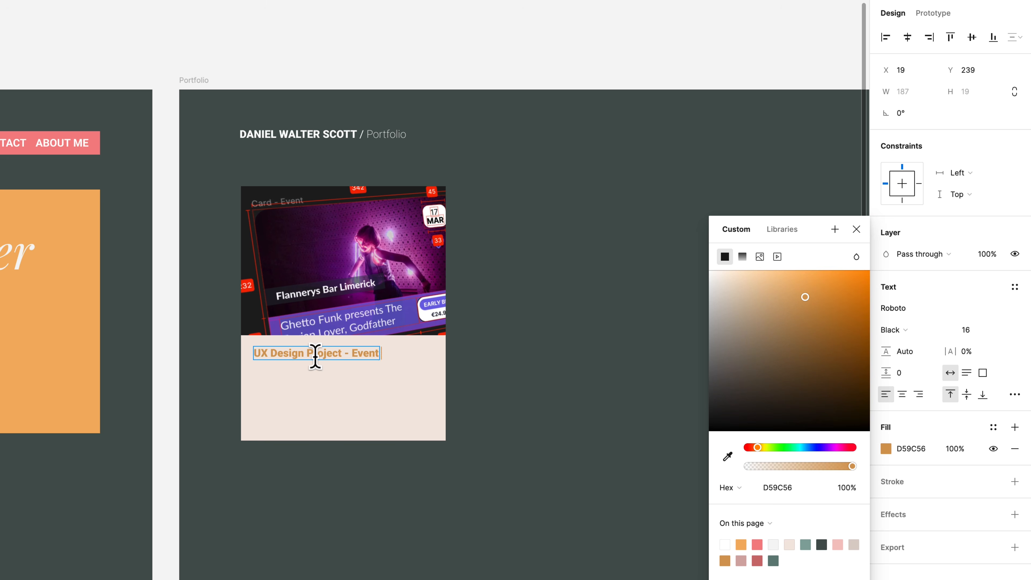
text( App)
click(349, 31)
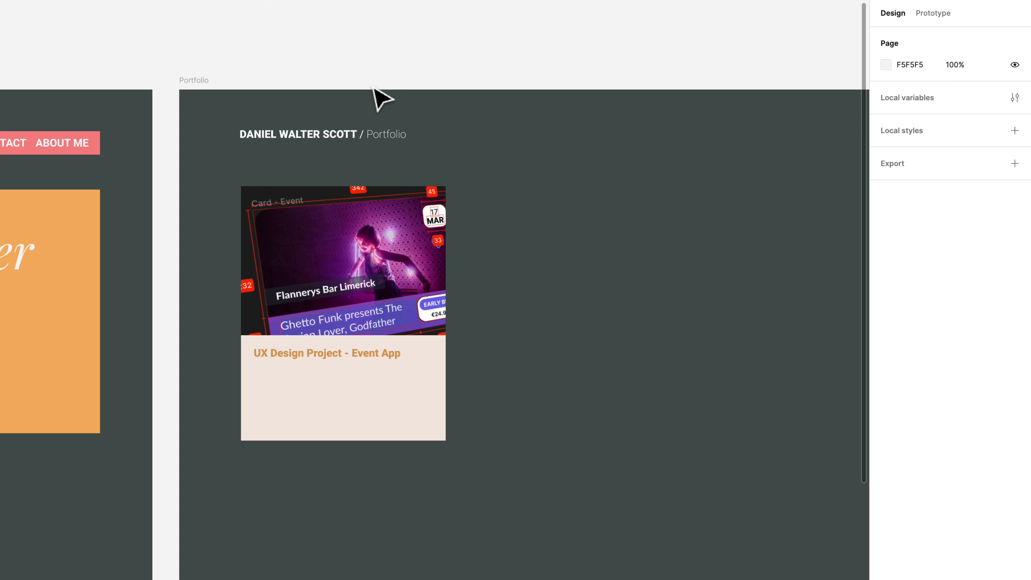
Add a text box about 253 × 82 below the card title with the Roboto Regular 12 EventFlow description ending "enhance attendee engagement."
key(r)
drag(255, 368, 425, 425)
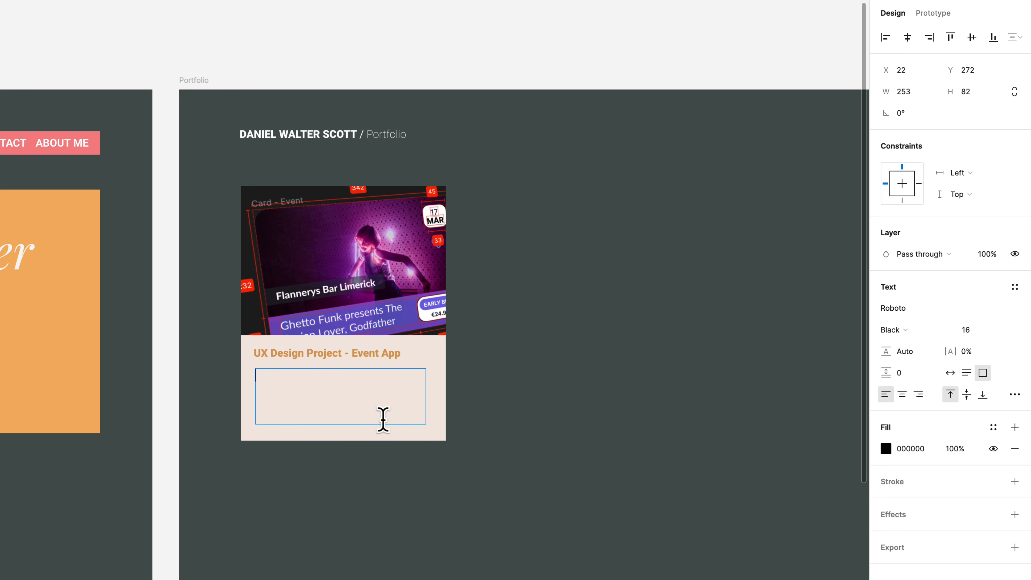
text(Experience seamless event navigation with EventFlow, the intuitive UX app designed to enhance attendee engagement.)
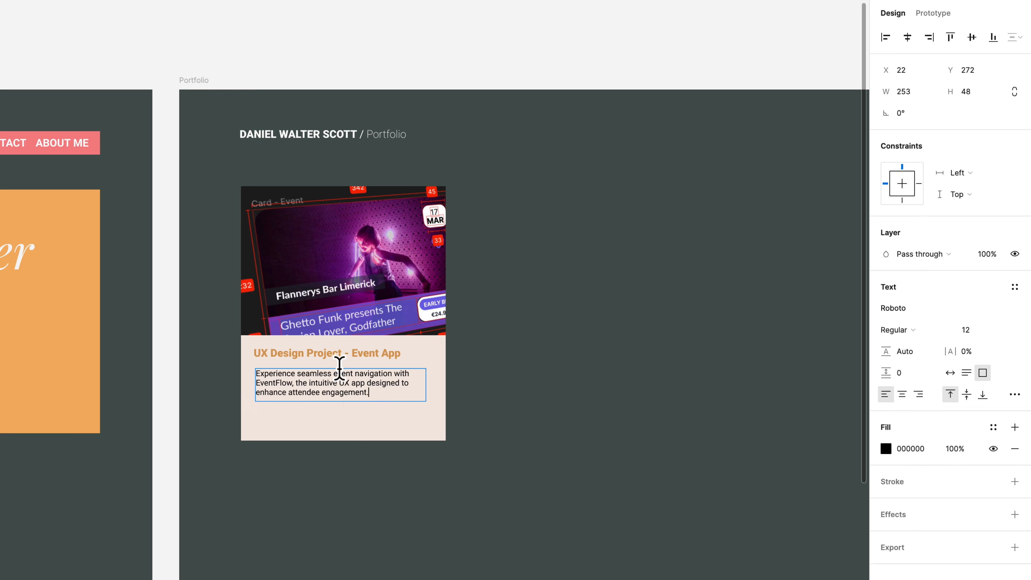
key(Escape)
key(Escape)
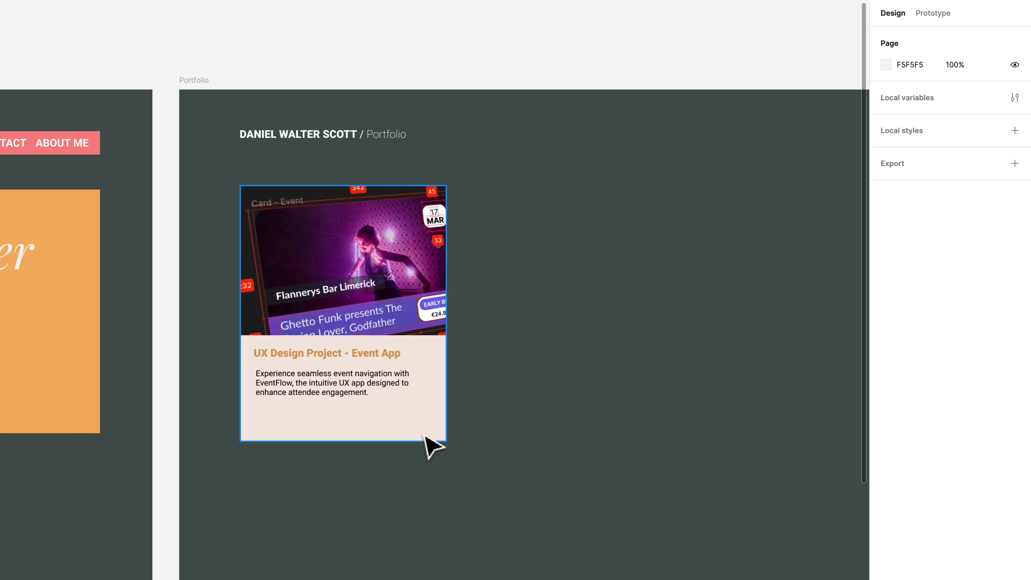
Turn the Homepage's LET'S TALK button, the Primary Button frame, into a component
drag(331, 419, 397, 398)
scroll(397, 397, left, 10)
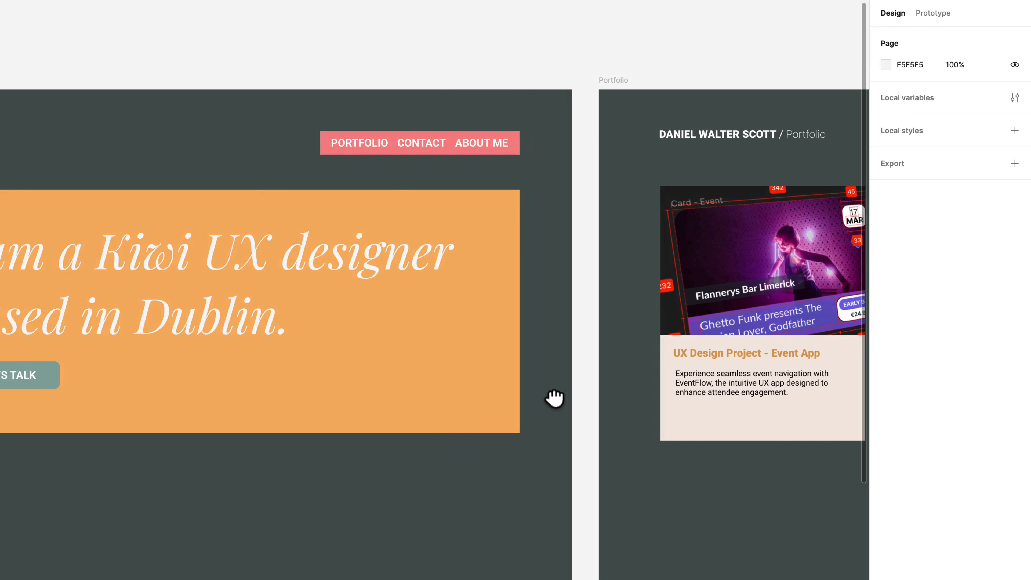
click(133, 367)
click(132, 368)
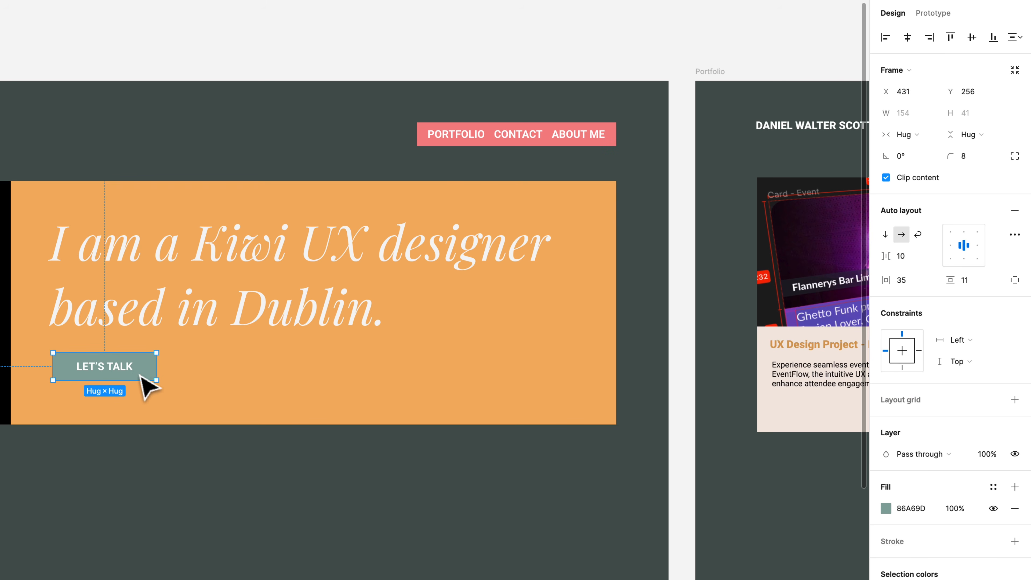
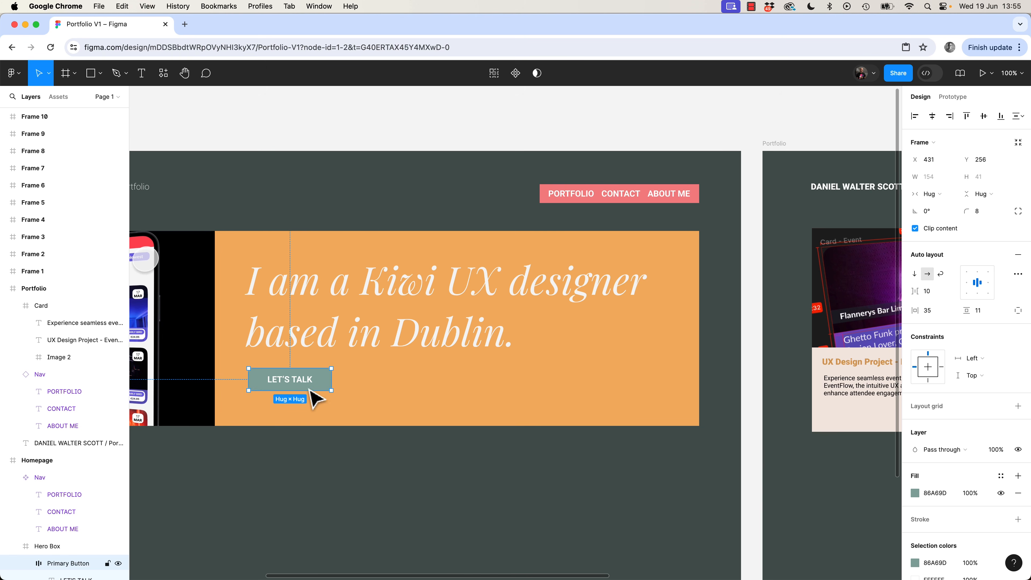
click(515, 74)
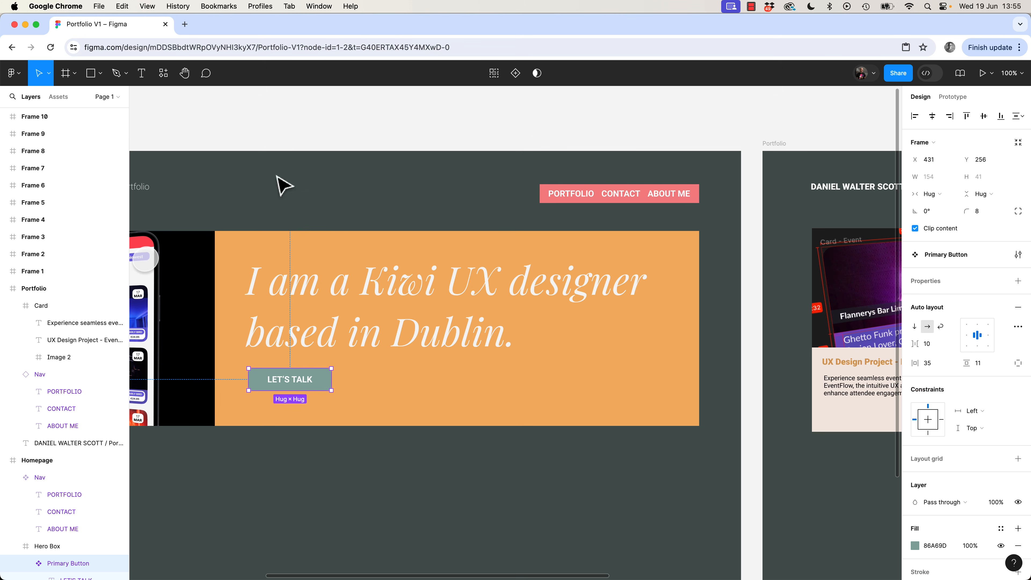
Place an instance of the Primary Button component in the Portfolio card, below the description text
scroll(758, 414, right, 10)
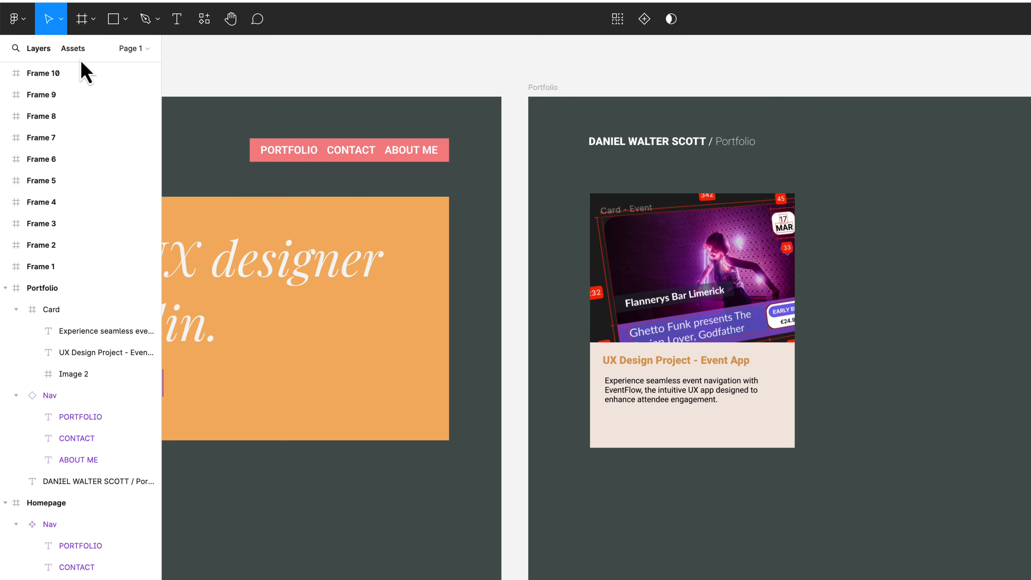
click(73, 48)
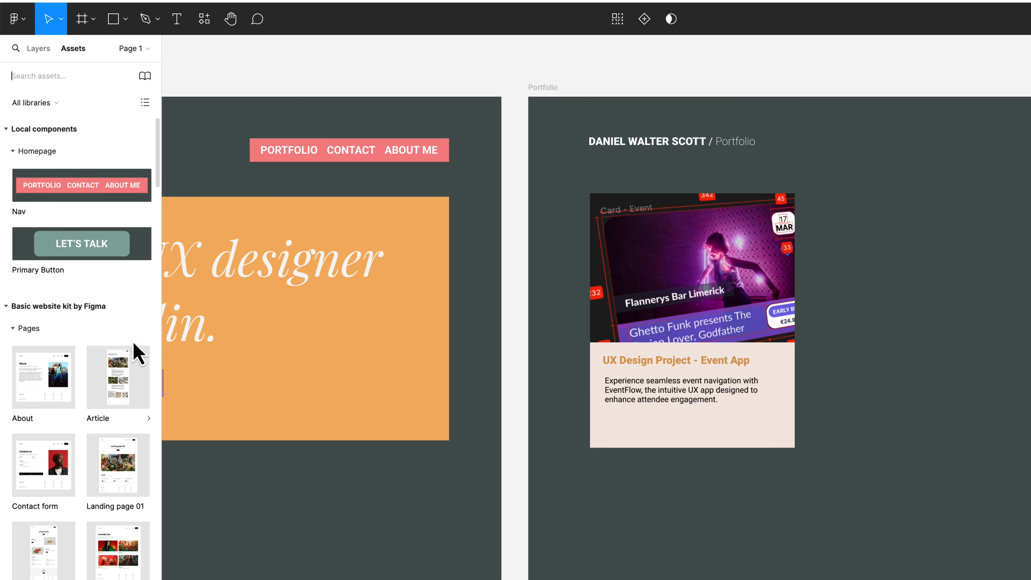
drag(76, 254, 755, 430)
key(Escape)
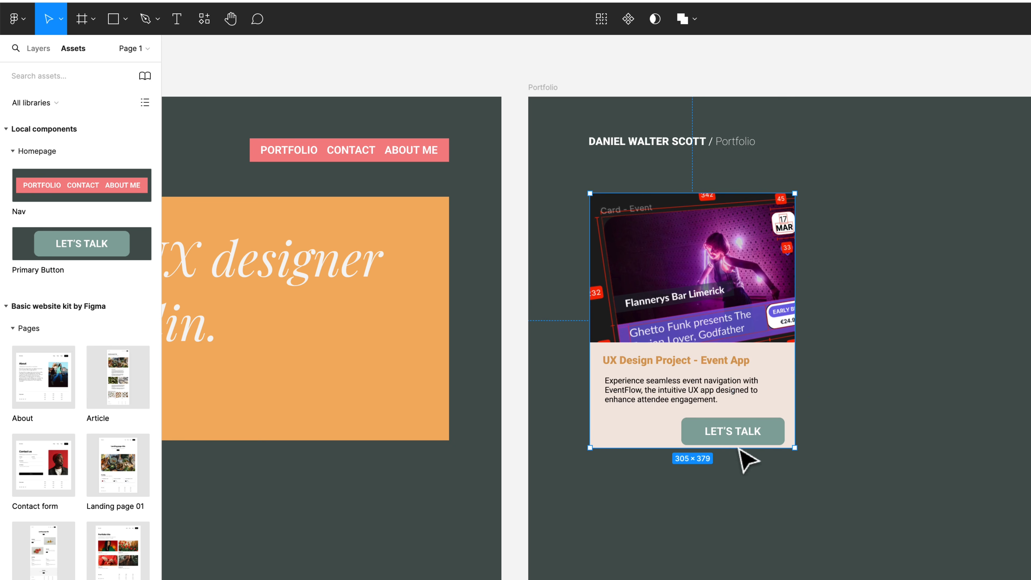
Change the card button's label to MORE and shift the button toward the card's right edge
click(751, 435)
double_click(749, 431)
key(super+a)
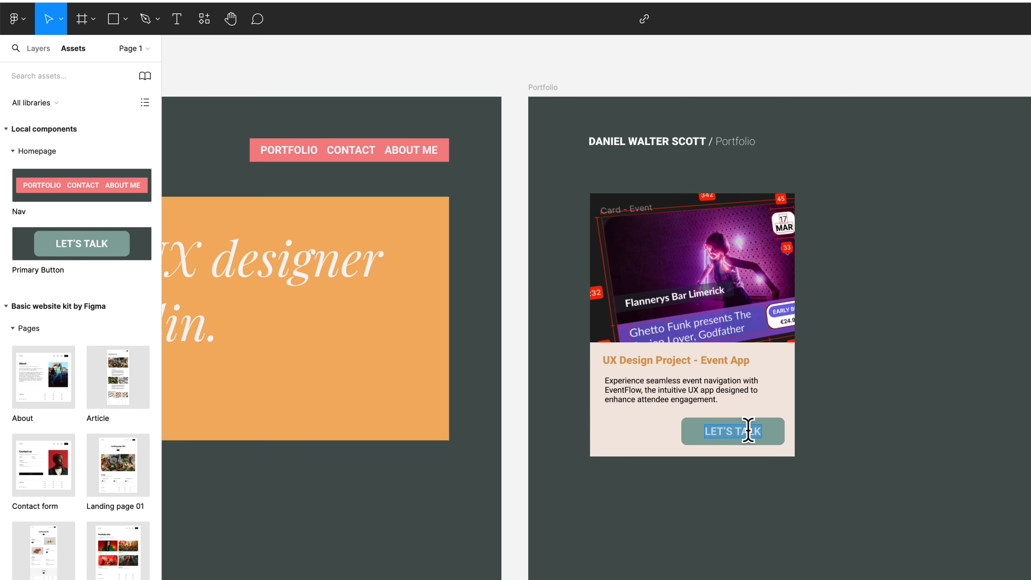
text(MORE)
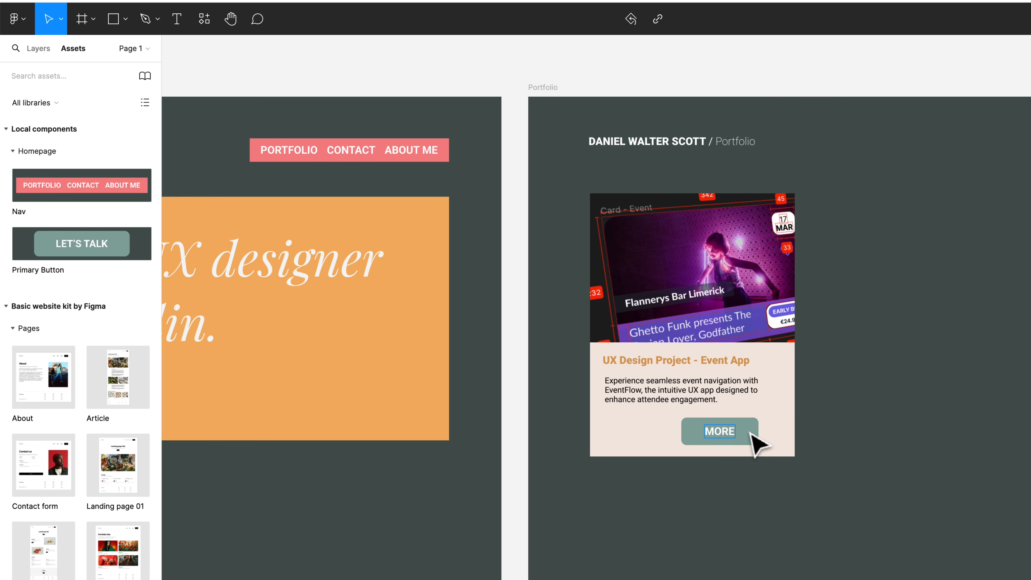
drag(750, 433, 775, 439)
Set the horizontal padding of the Homepage's main Primary Button component to 16
drag(634, 503, 930, 491)
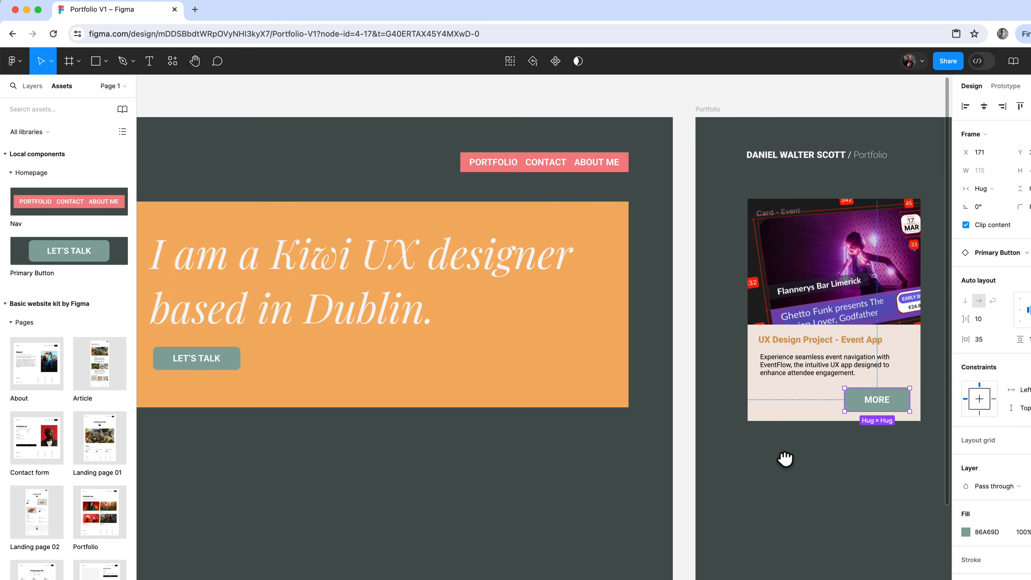
click(230, 358)
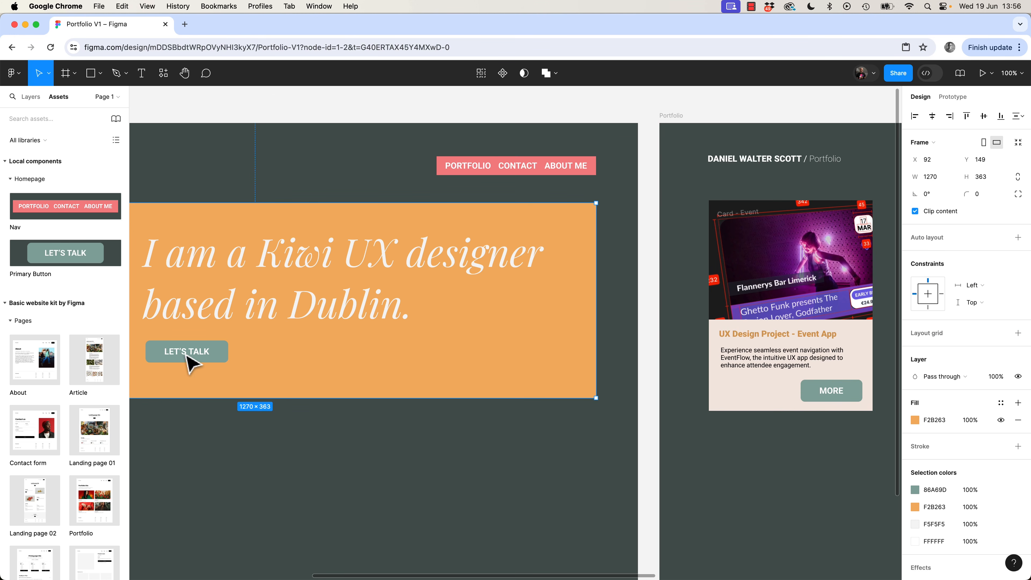
click(189, 357)
click(193, 359)
key(Escape)
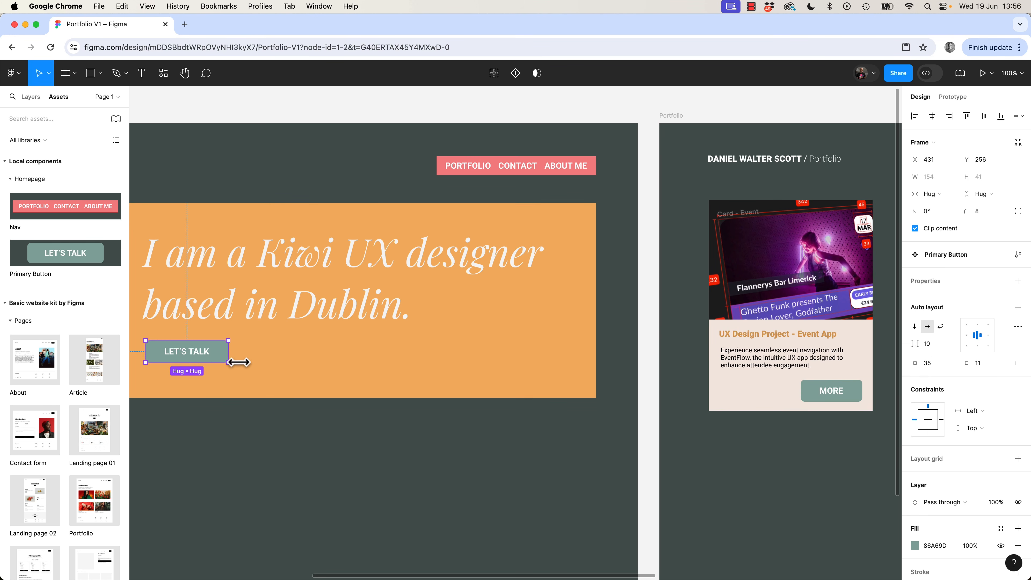
click(935, 367)
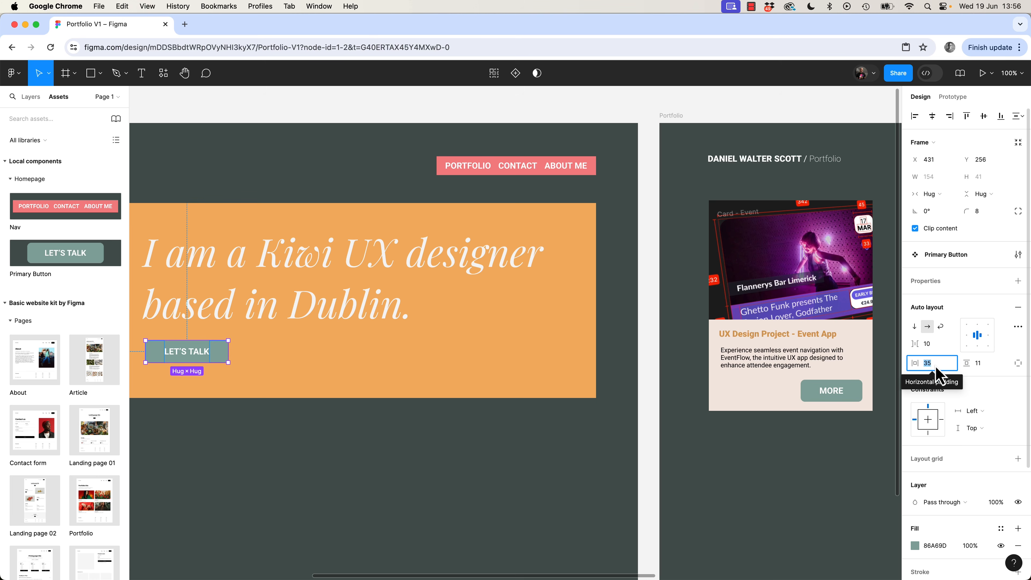
text(16)
key(Return)
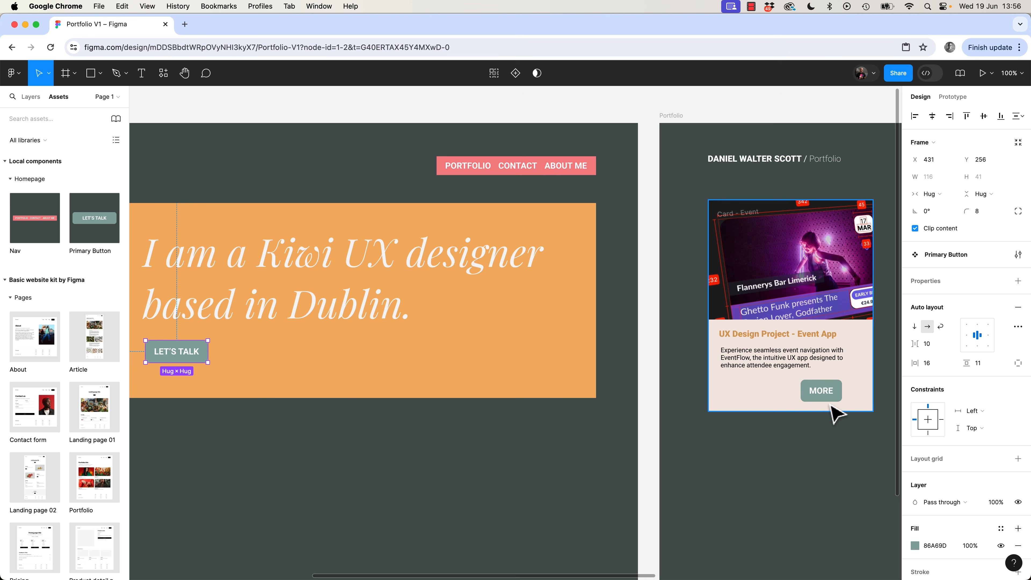
Fill the card's MORE button instance with the page's coral colour, F28585
click(837, 402)
click(837, 400)
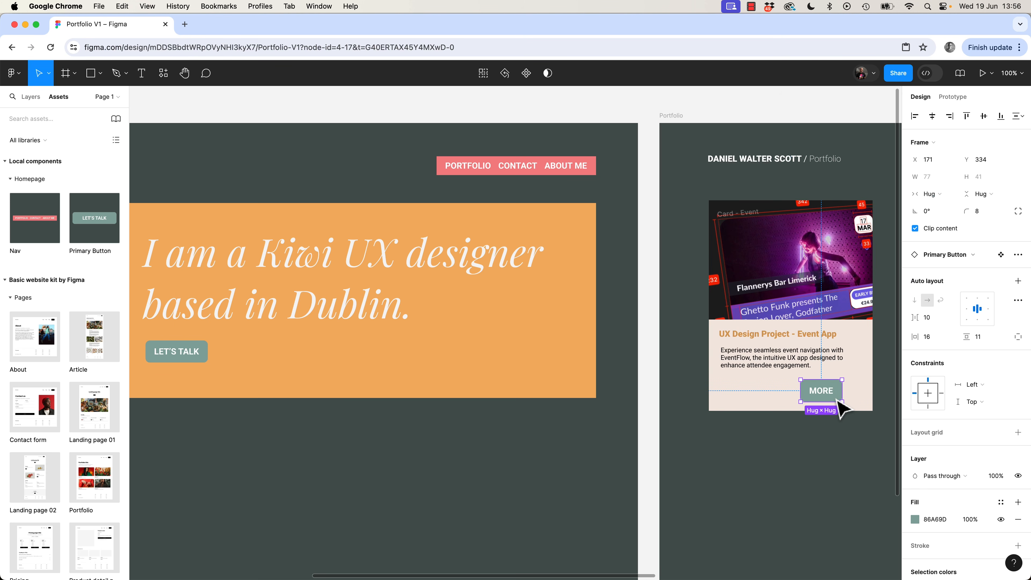
click(914, 519)
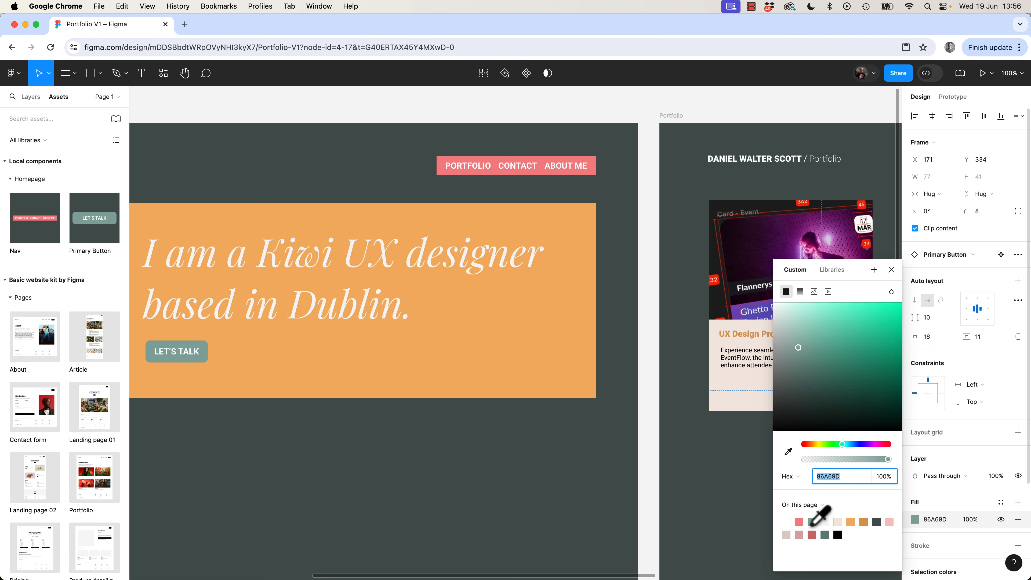
click(799, 521)
click(689, 487)
Increase the horizontal padding of the main LET'S TALK button component to make its instances wider
click(175, 346)
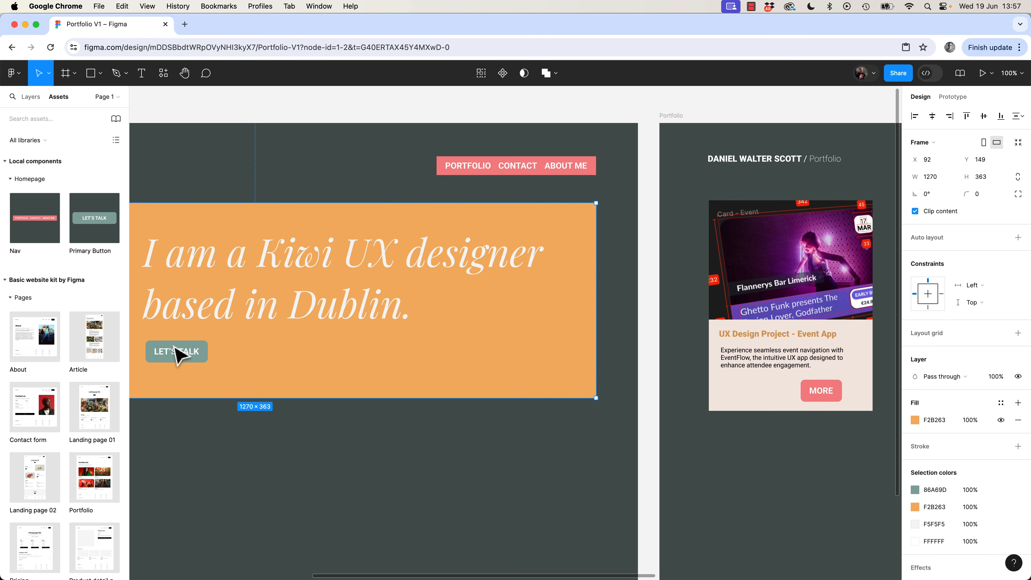
click(181, 357)
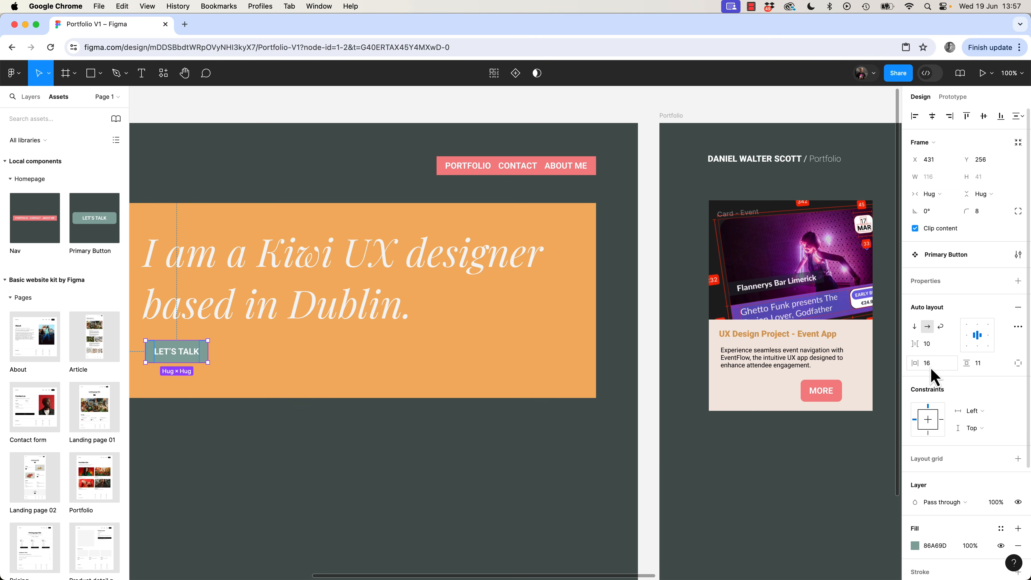
key(Return)
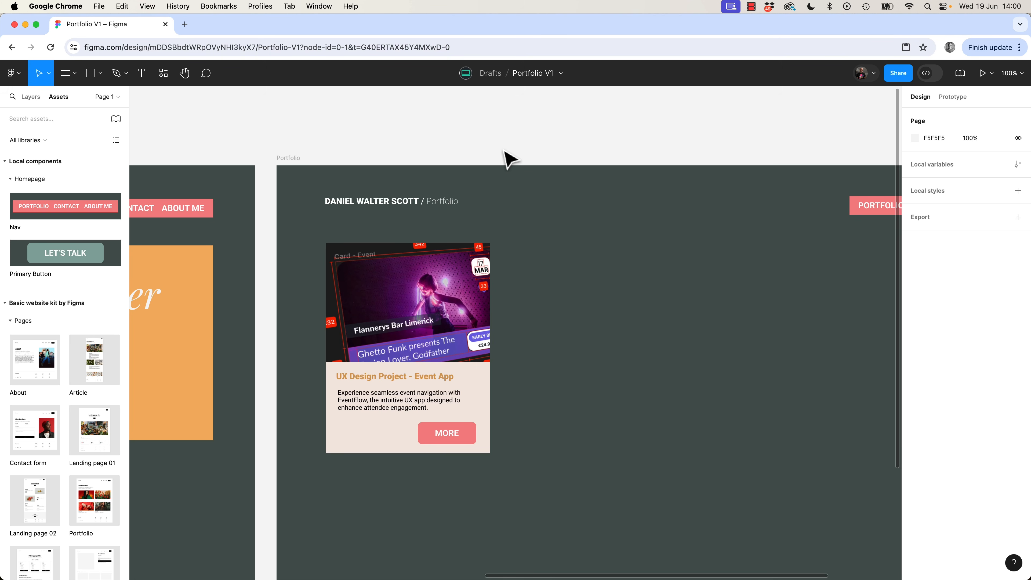
Turn the event app card frame on the Portfolio page into a reusable component
click(380, 330)
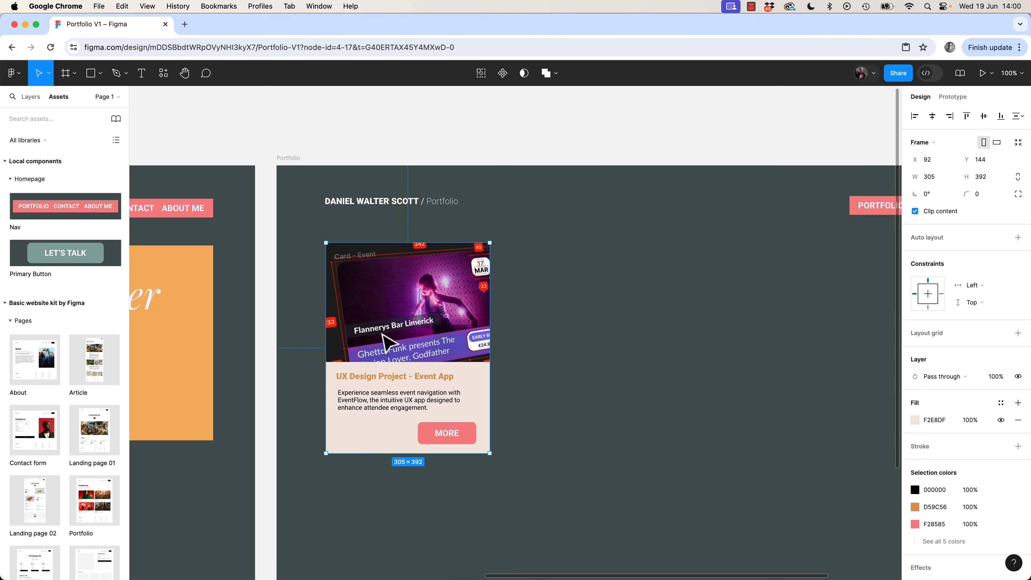
drag(385, 341, 565, 347)
key(super+z)
key(alt)
key(super+alt+k)
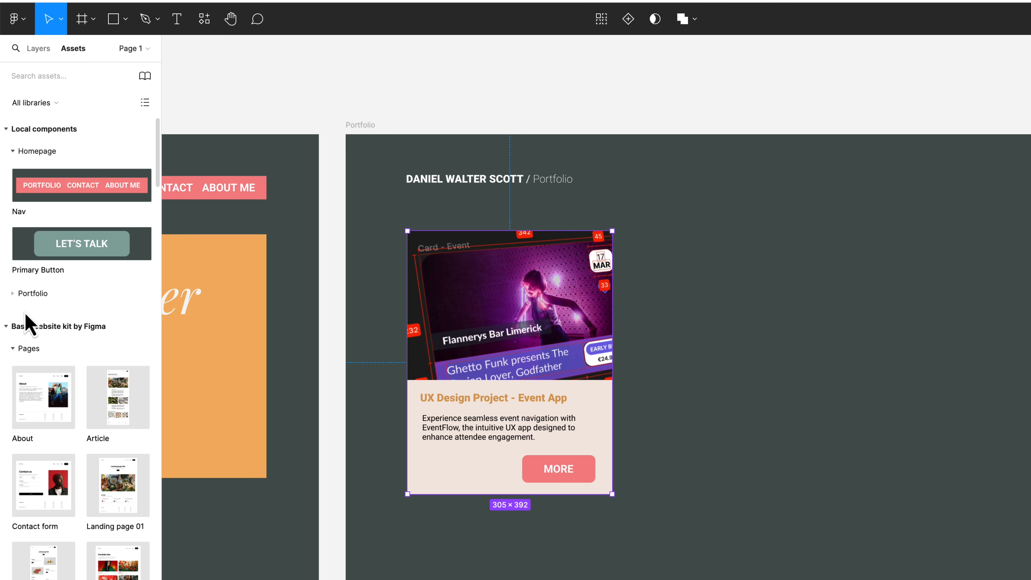
Place three instances of the Card component beside the main card to form a row of four across the Portfolio page
click(16, 295)
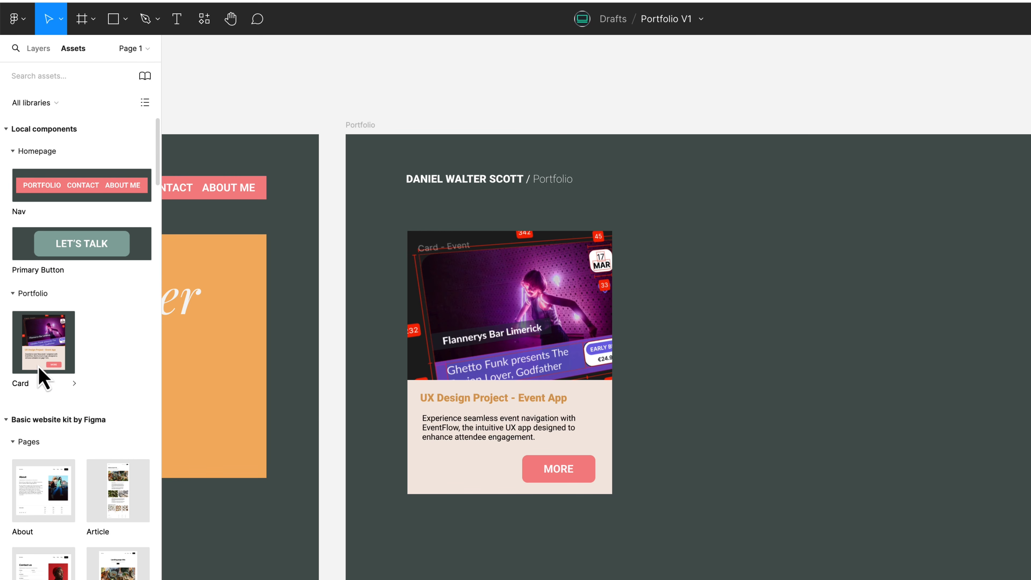
drag(39, 367, 767, 331)
drag(764, 369, 926, 359)
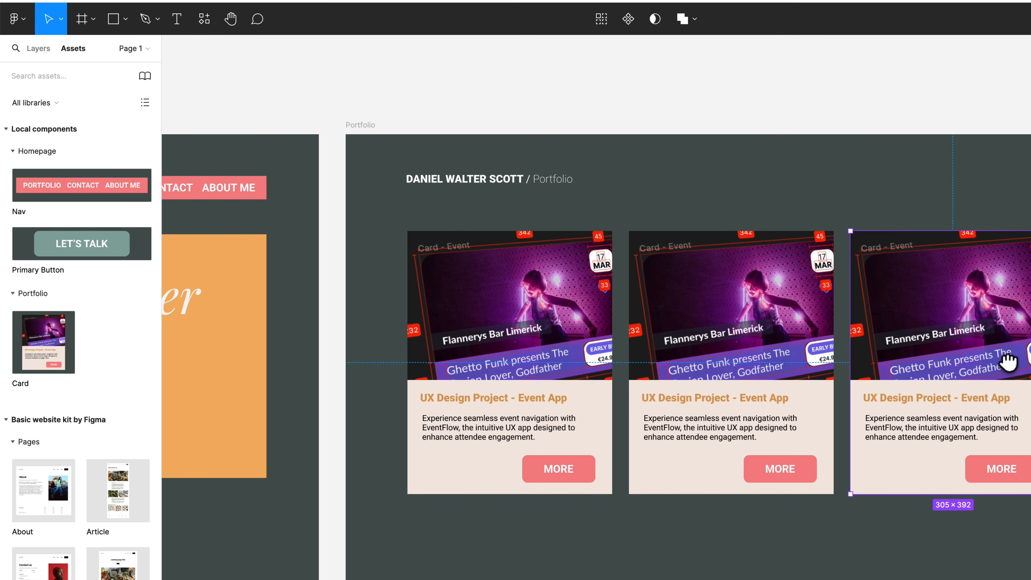
drag(1002, 359, 715, 350)
drag(591, 327, 817, 343)
key(ctrl+minus)
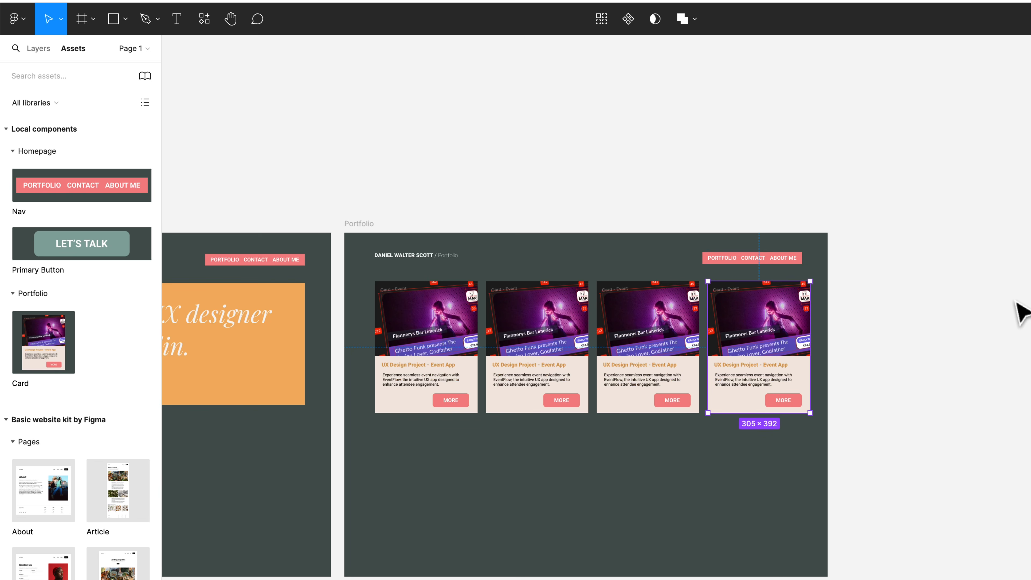
Duplicate the whole row of four cards directly below to make a second row on the Portfolio page
drag(883, 284, 450, 363)
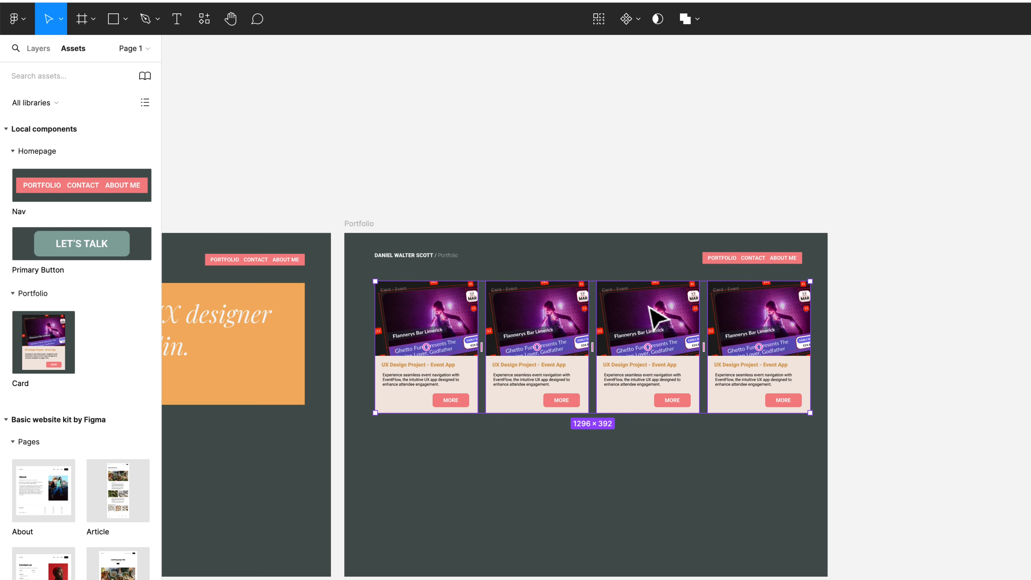
drag(631, 329, 648, 444)
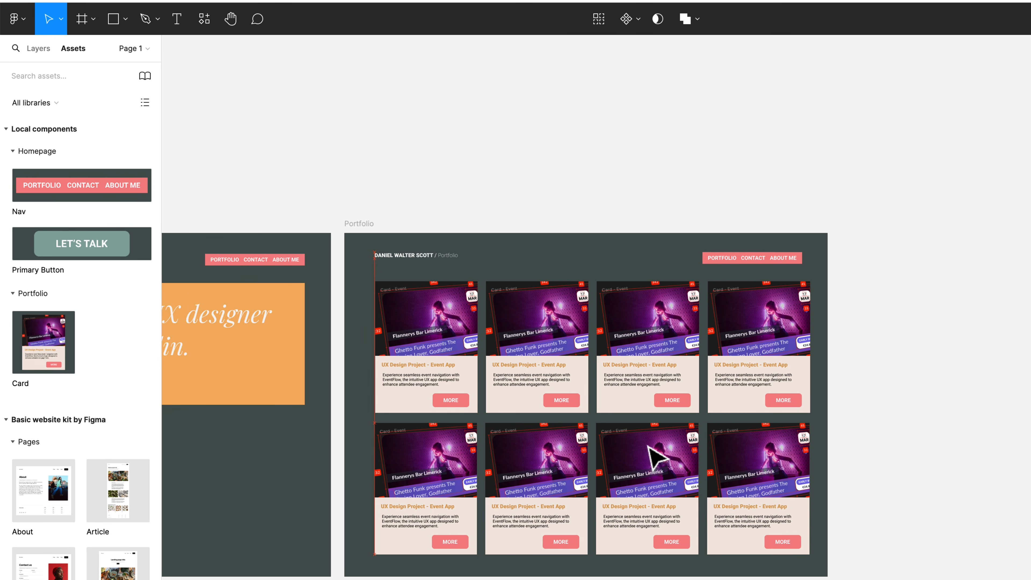
click(771, 474)
click(769, 354)
click(657, 344)
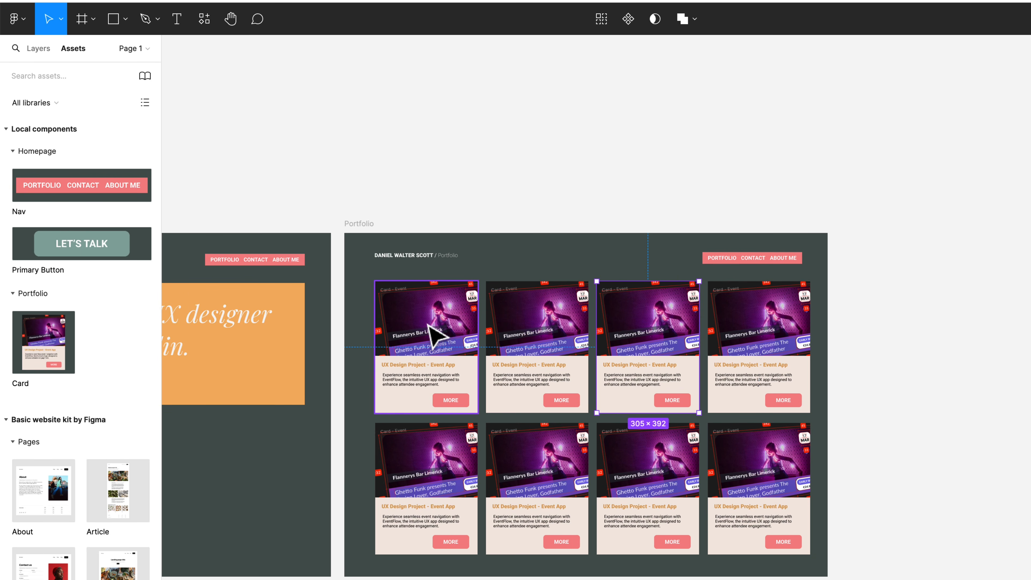
click(430, 333)
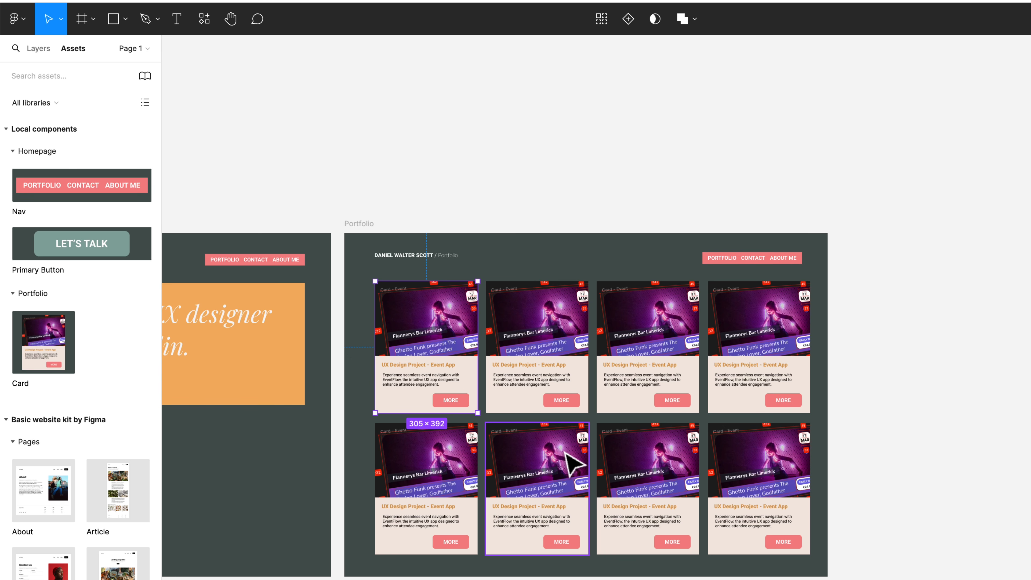
Replace the image fill of the second card in the upper row with Screenshot 2024-06-18 at 10.45.30
click(558, 337)
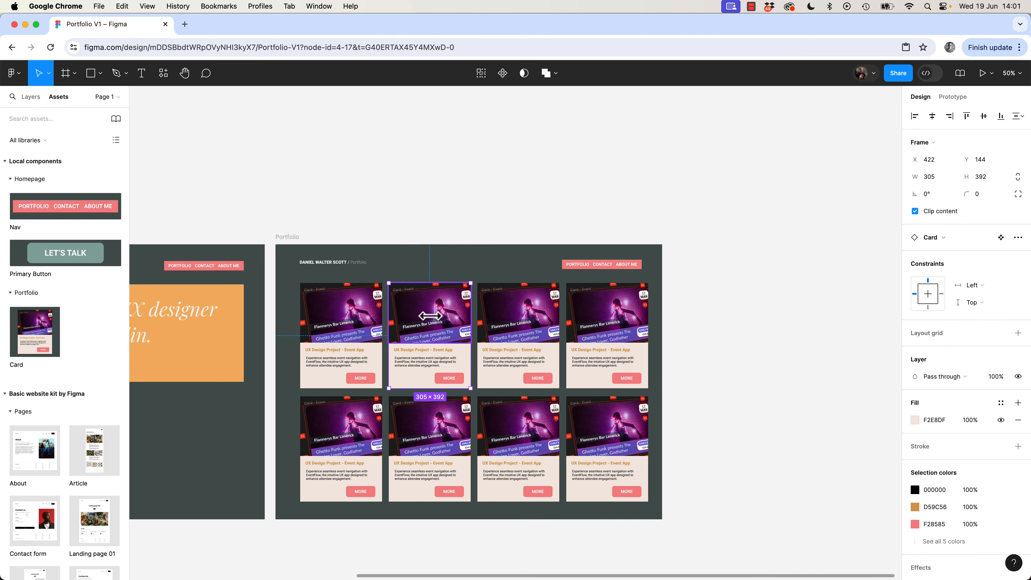
key(super+plus)
double_click(370, 288)
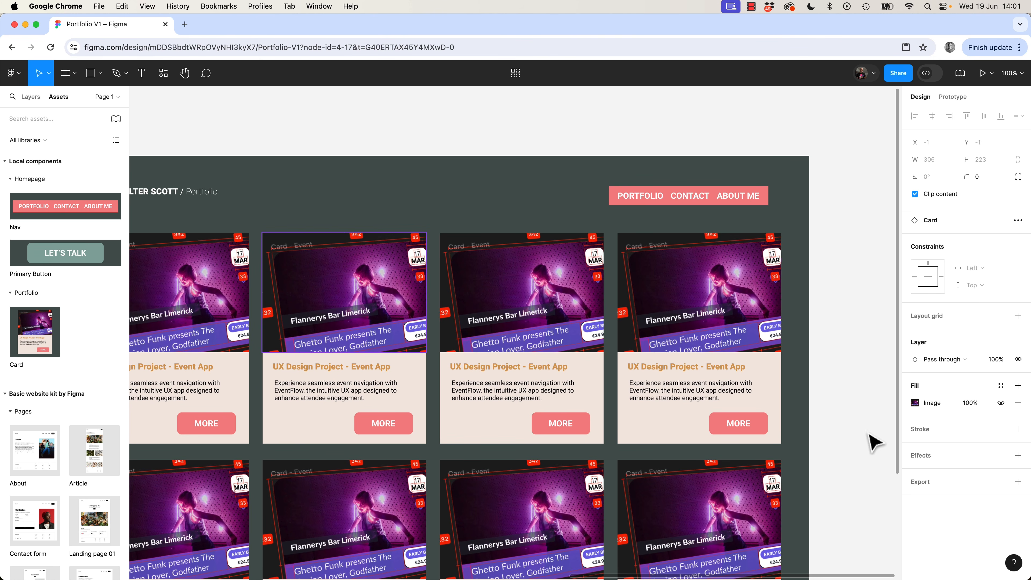
click(914, 402)
click(837, 399)
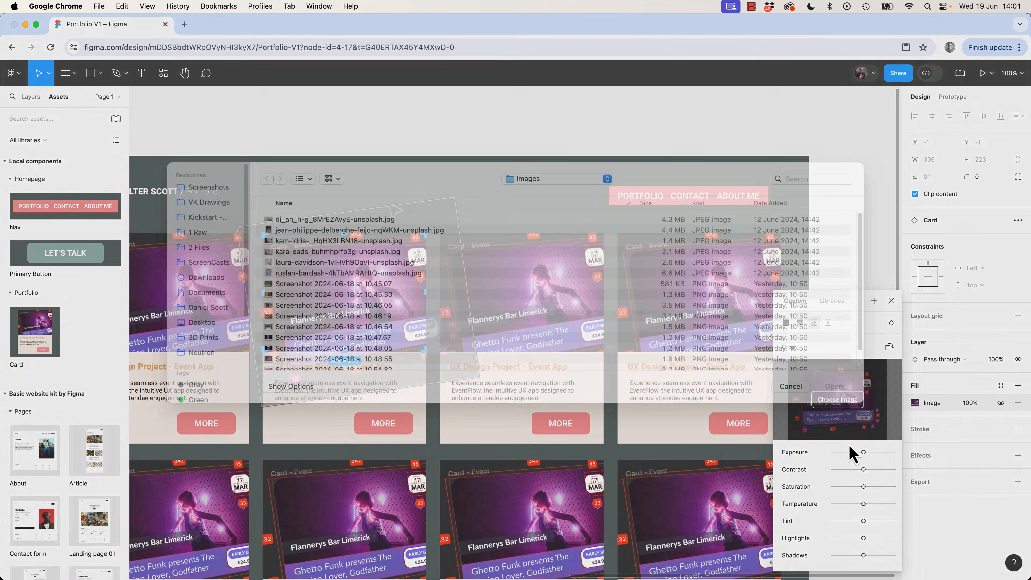
click(331, 309)
key(space)
key(space)
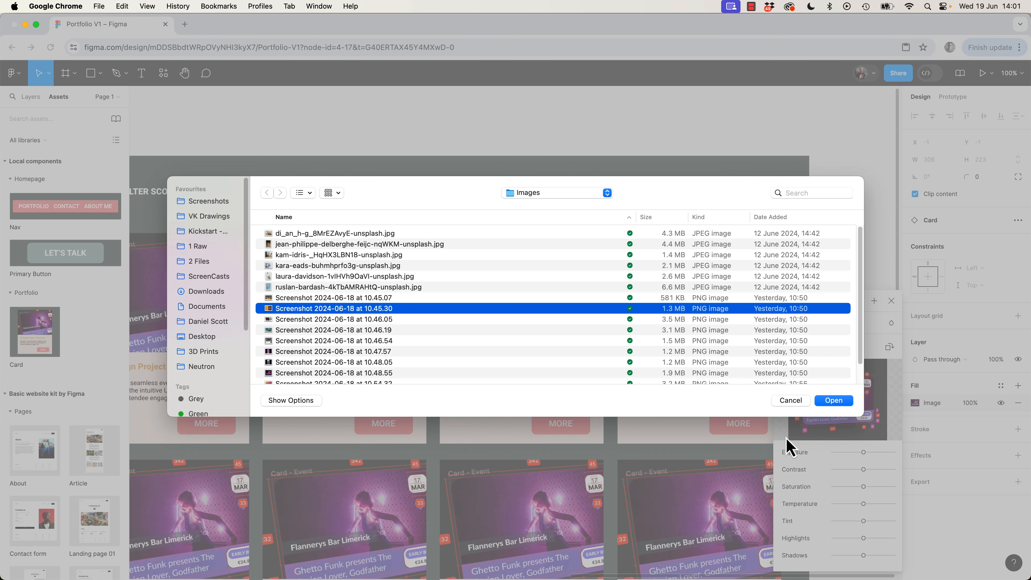
click(834, 401)
key(Escape)
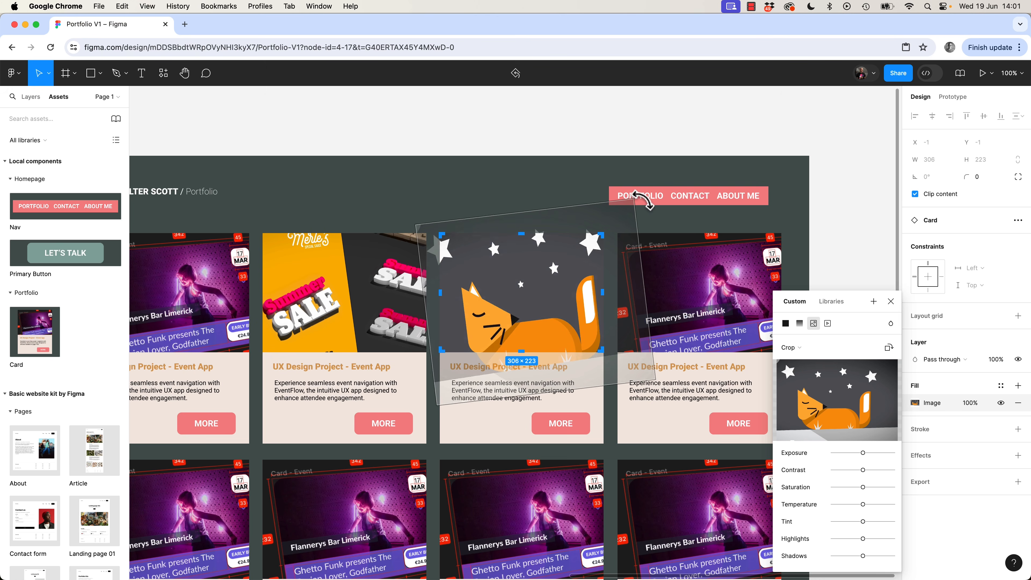
Give each of the remaining card instances its own project image in place of the event app picture
key(Escape)
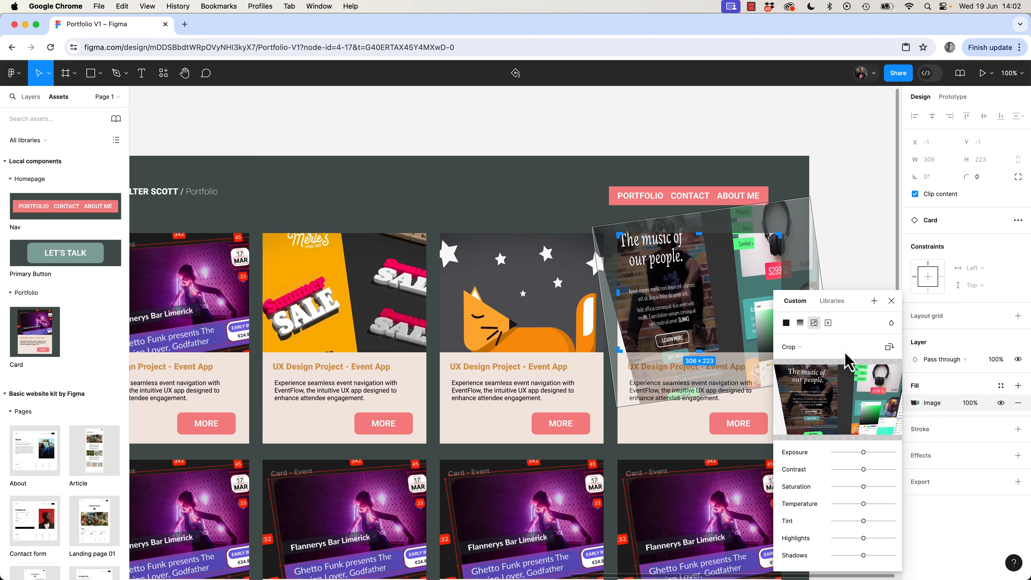
scroll(481, 447, left, 7)
scroll(481, 447, down, 2)
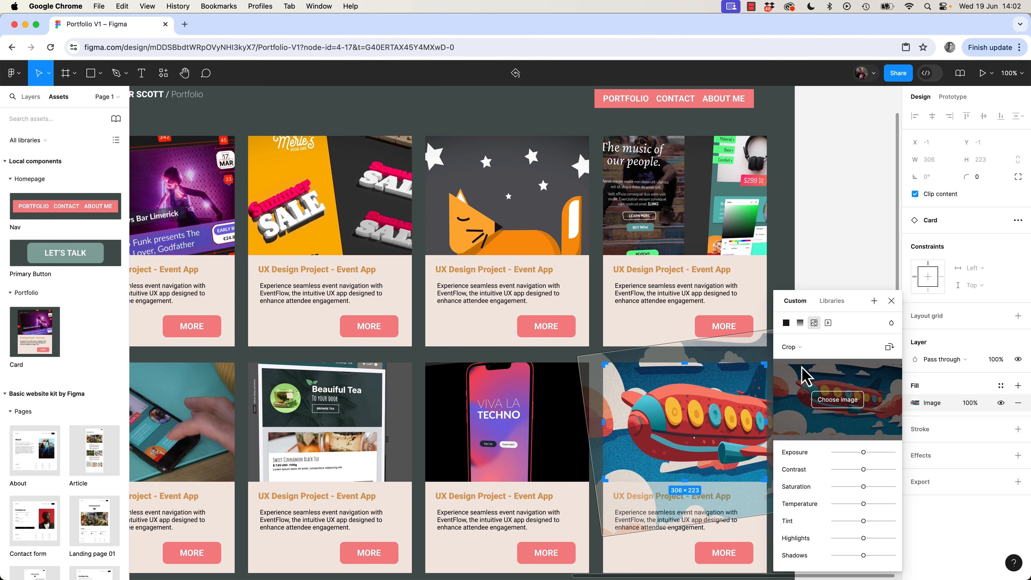
key(Escape)
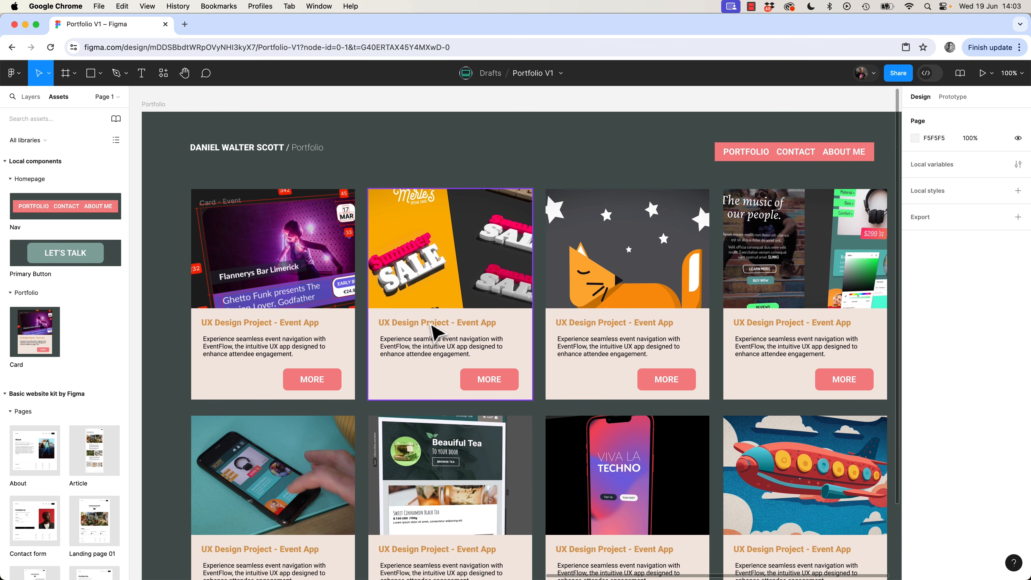
Retitle the second card Social Media Ad - Hot Sauce and give the other card instances their own project titles
double_click(431, 326)
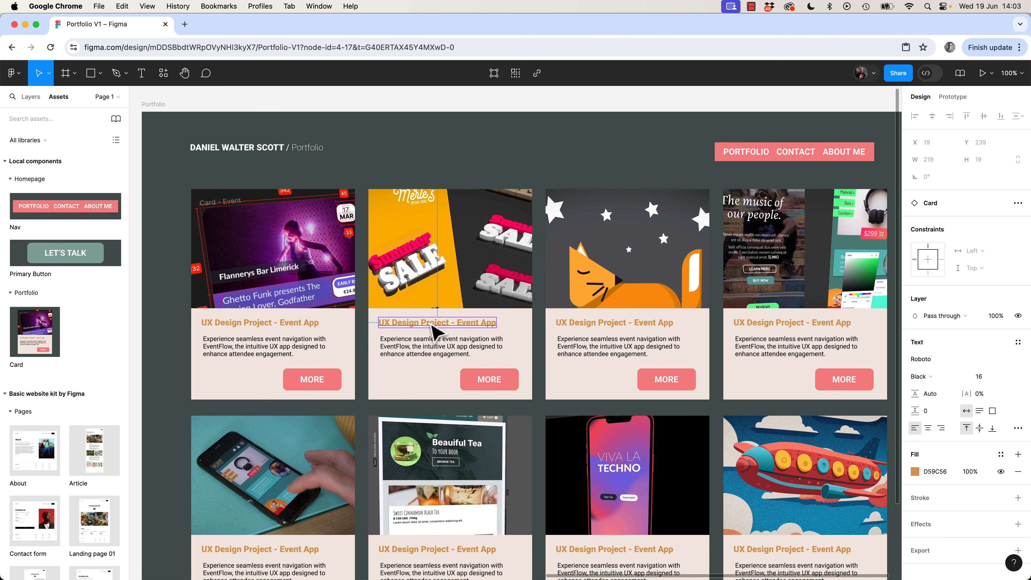
double_click(428, 320)
text(Social Media Ad - Hot Sauce)
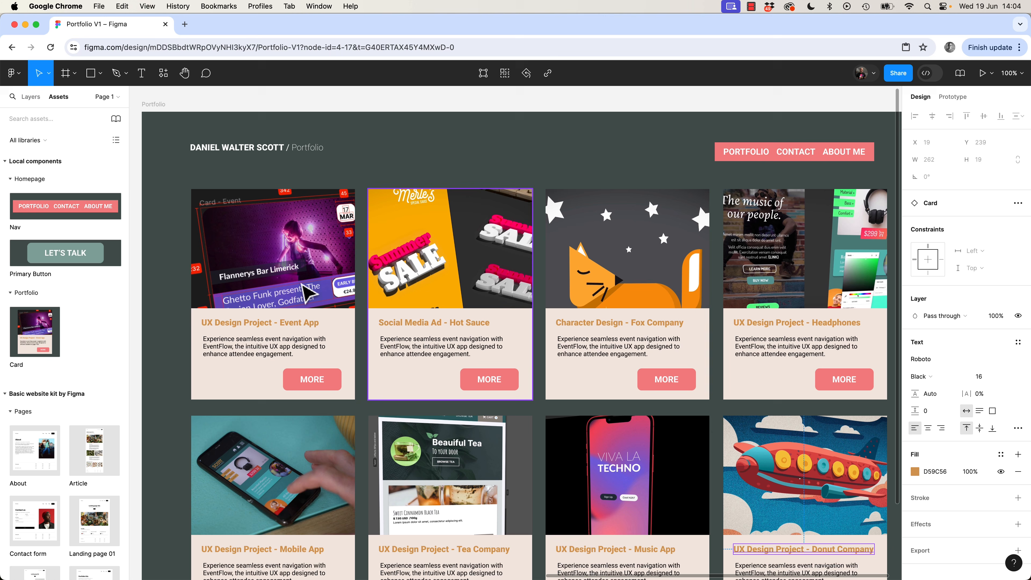
Move the MORE button slightly upward inside the main Card component so every instance follows
click(284, 288)
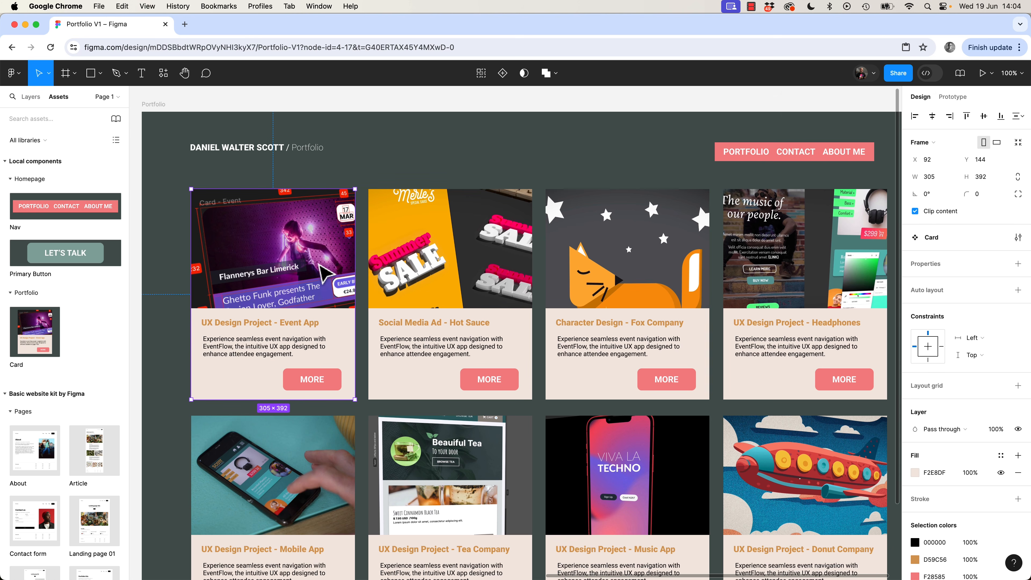
click(326, 385)
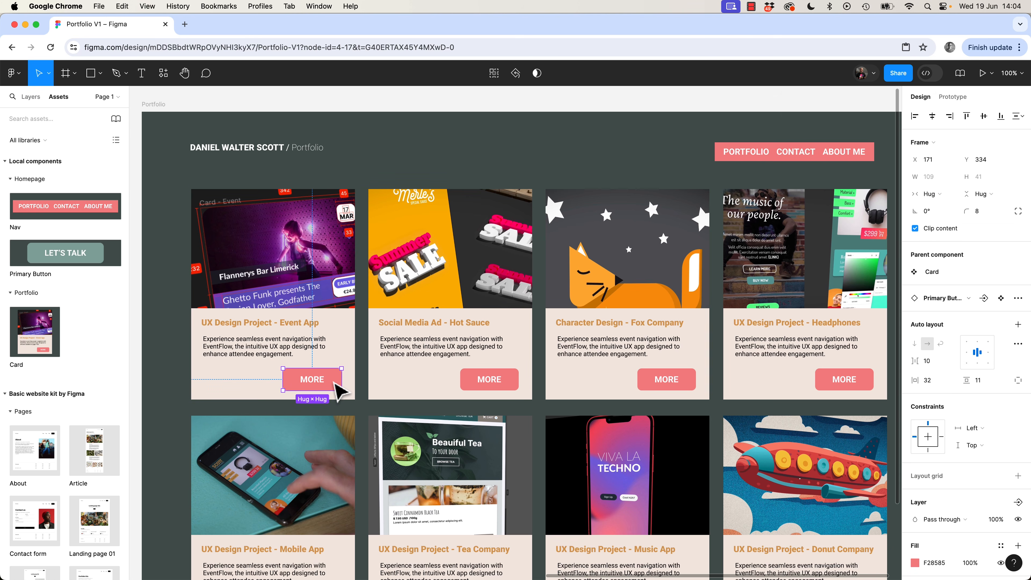
drag(336, 390, 317, 241)
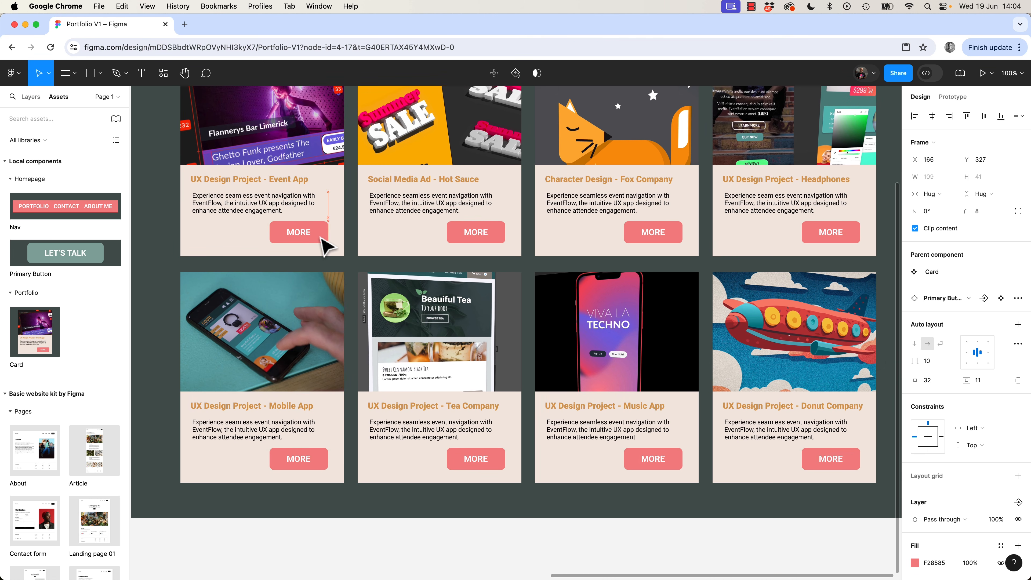
Fill the main card's title with the page's dark green, 475350, and nudge the title down to X 22, Y 245
click(225, 183)
click(914, 506)
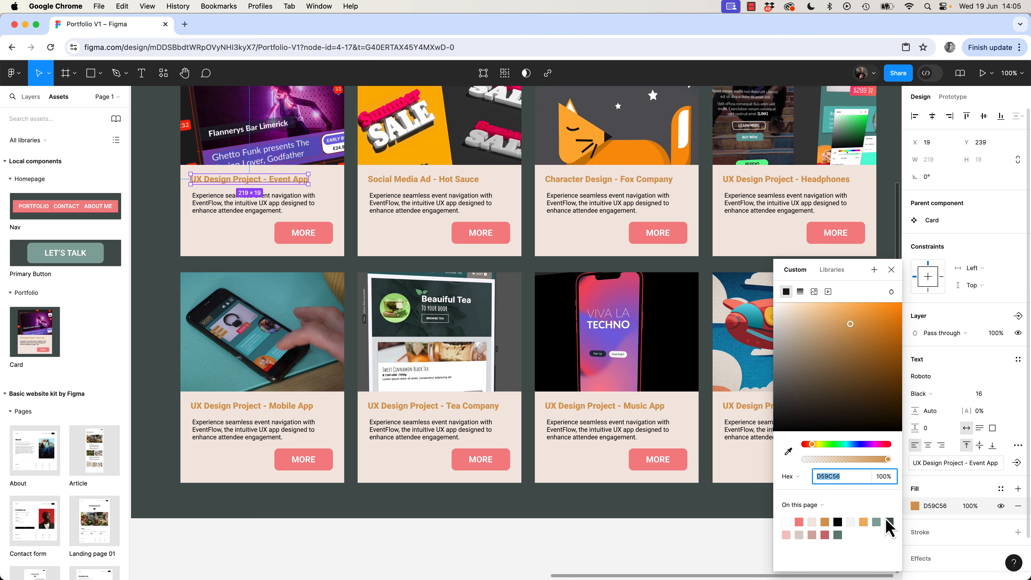
click(889, 522)
click(698, 544)
double_click(243, 181)
drag(242, 181, 244, 184)
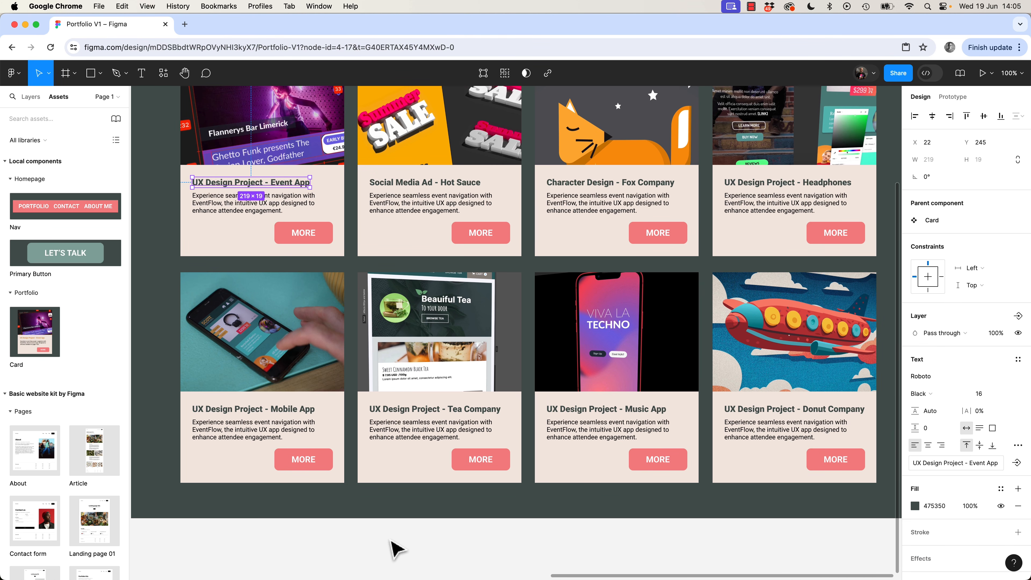
click(395, 548)
Move the Portfolio page's lower card row onto the Homepage below the hero box and align the hero box's left edge with the cards
key(super+minus)
key(super+minus)
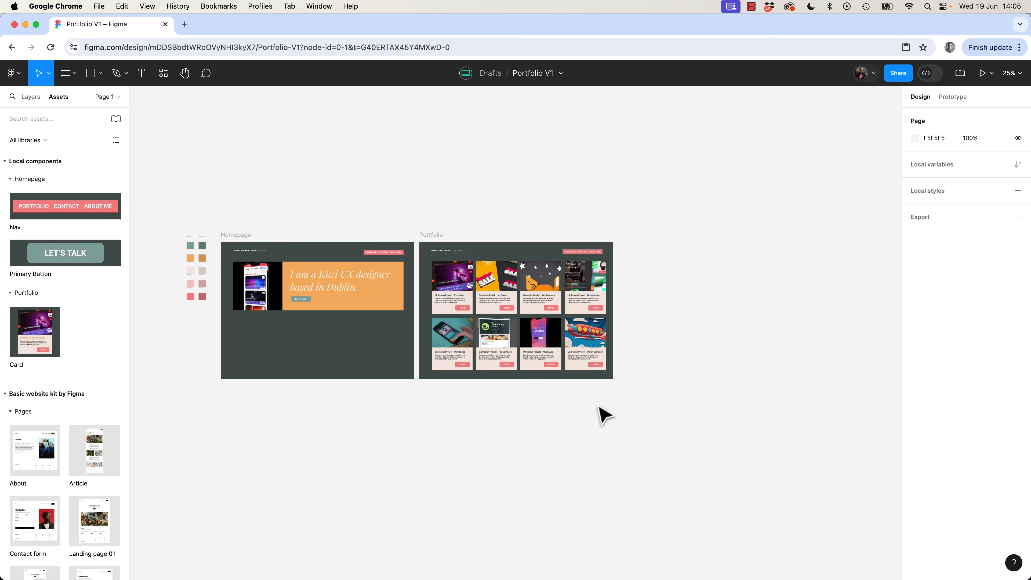
drag(633, 341, 241, 343)
click(243, 290)
drag(233, 287, 229, 286)
click(374, 448)
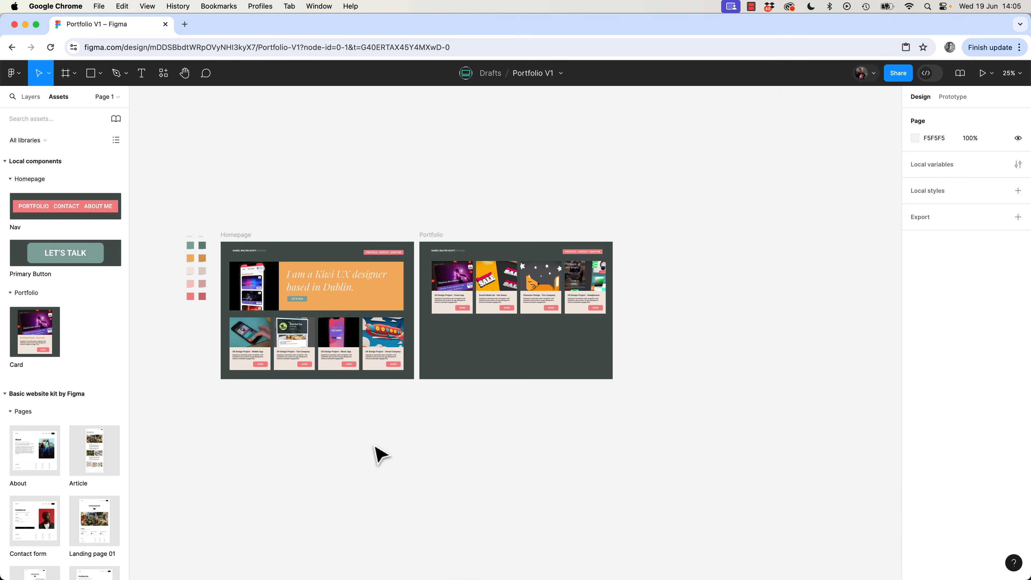
Copy the Homepage's row of four cards back to the empty second row of the Portfolio page
drag(375, 442, 248, 349)
drag(255, 331, 458, 331)
click(733, 355)
Select the cards on the Portfolio page and tighten the gaps between their columns to line up with the nav's right edge
key(shift+0)
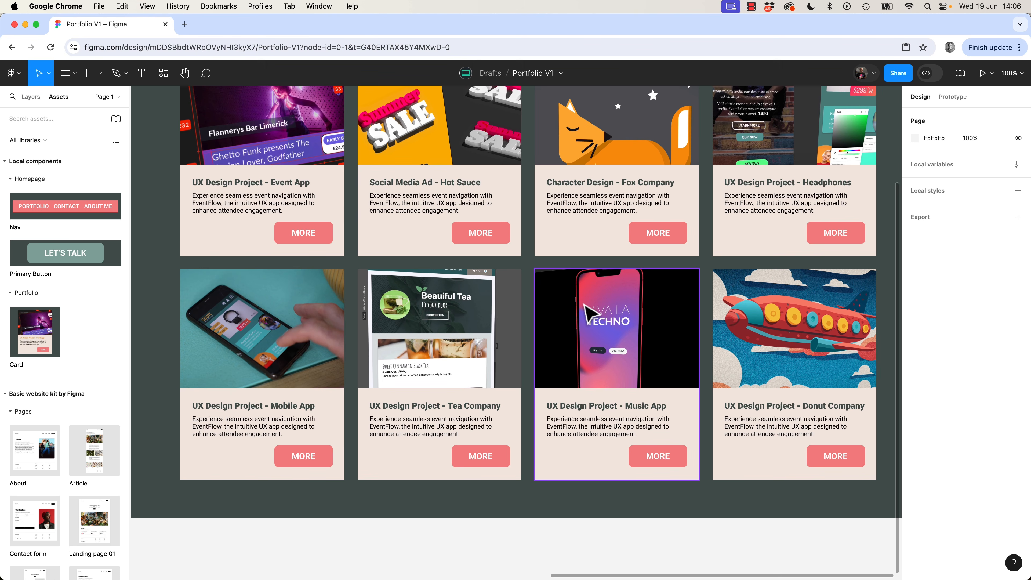
key(minus)
drag(747, 227, 429, 355)
drag(563, 243, 651, 246)
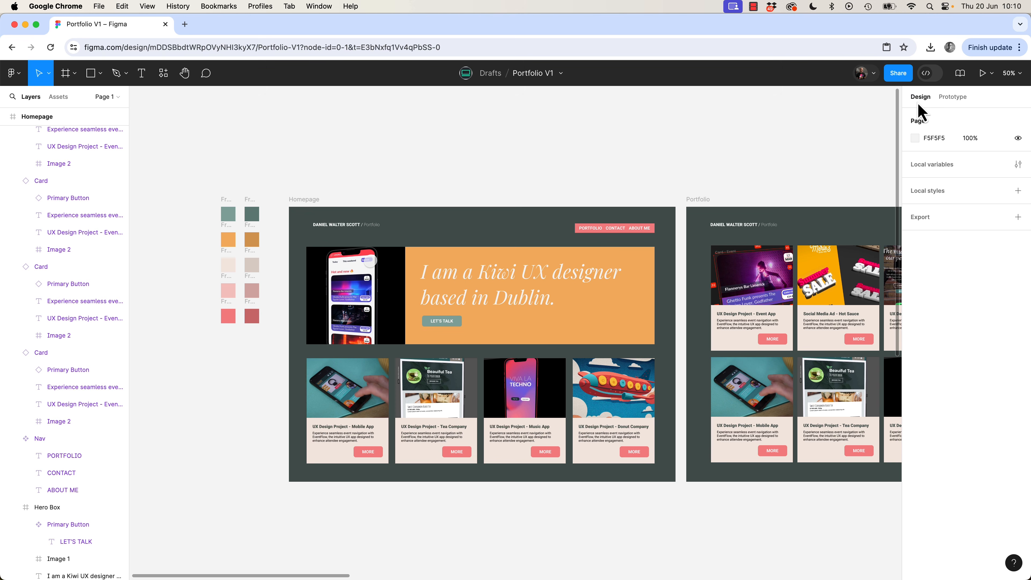
Prototype the Homepage's LET'S TALK button to navigate on click to the Contact frame, keeping the Move in animation
click(953, 97)
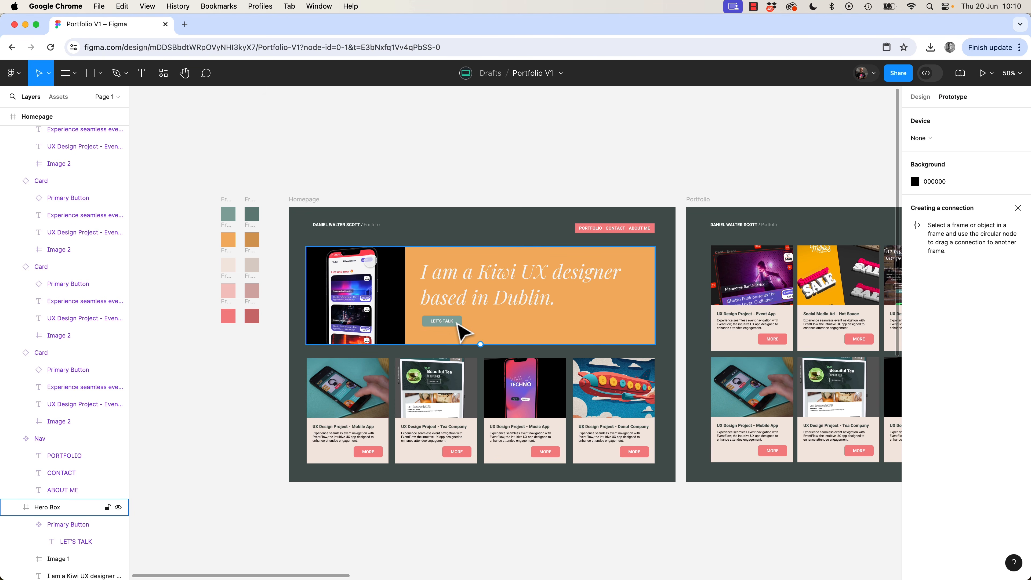
double_click(458, 325)
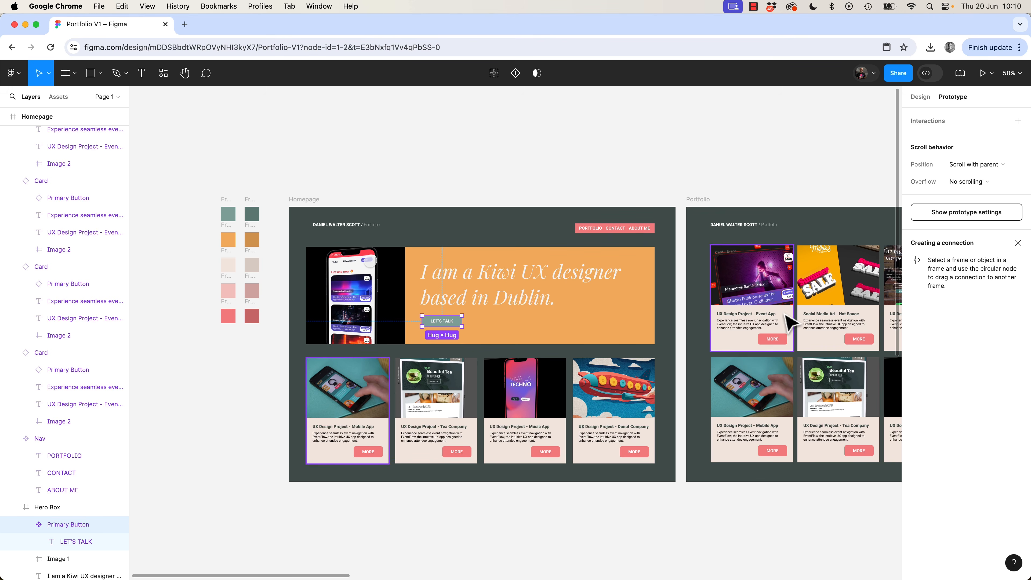
scroll(569, 305, right, 15)
scroll(445, 310, right, 2)
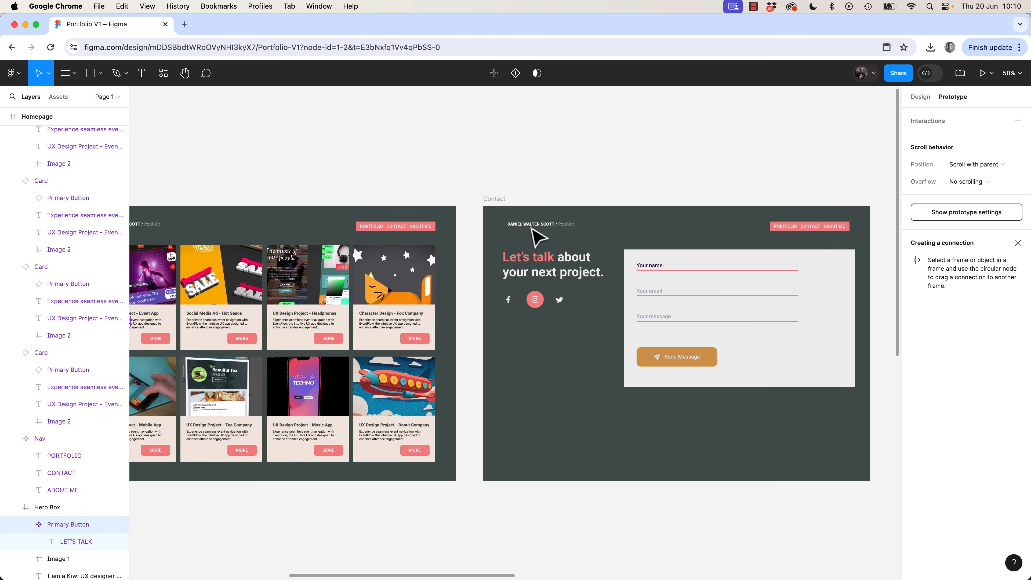
scroll(444, 288, left, 15)
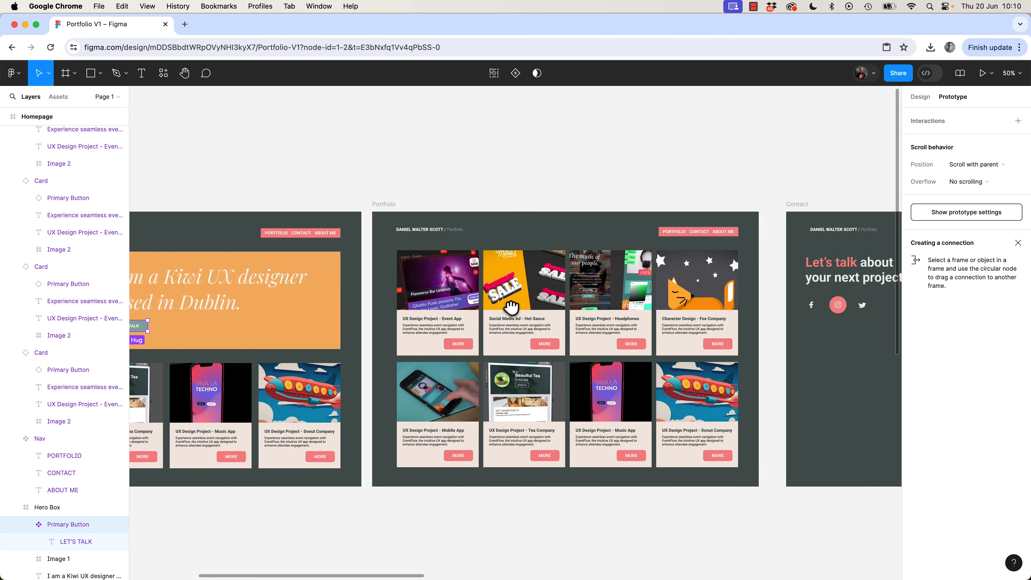
scroll(411, 280, right, 2)
scroll(385, 290, down, 5)
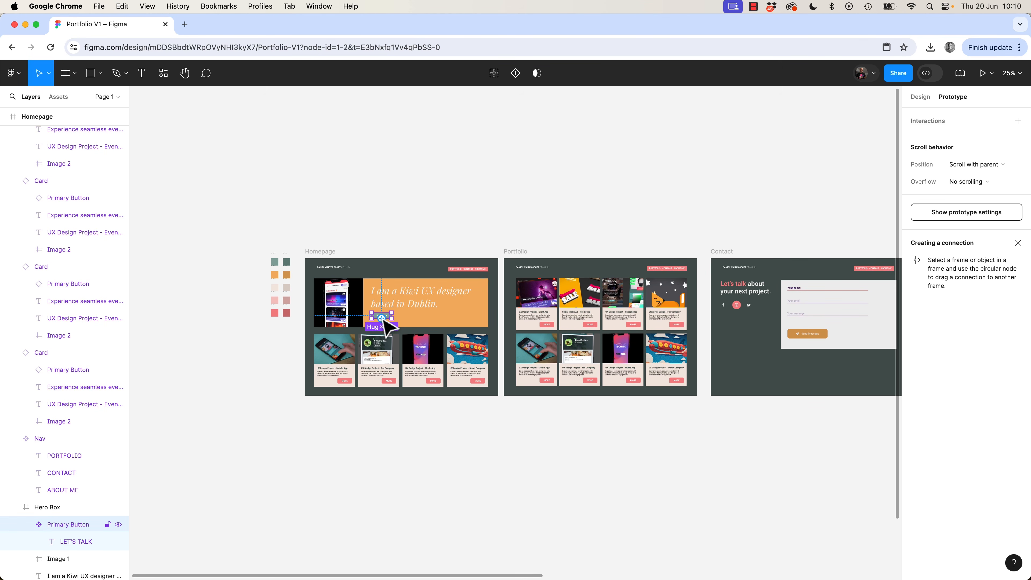
drag(382, 318, 715, 383)
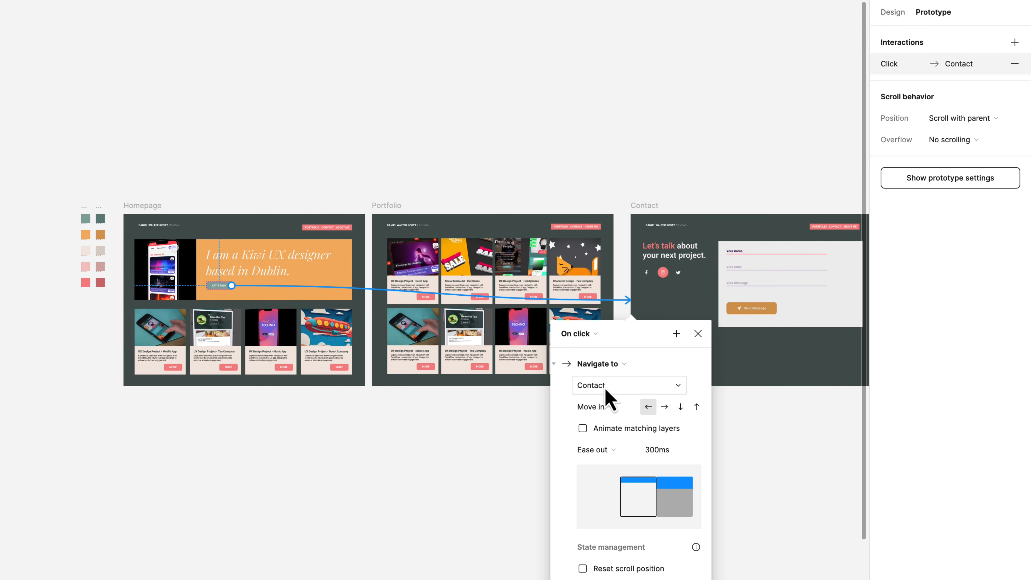
click(607, 407)
click(609, 408)
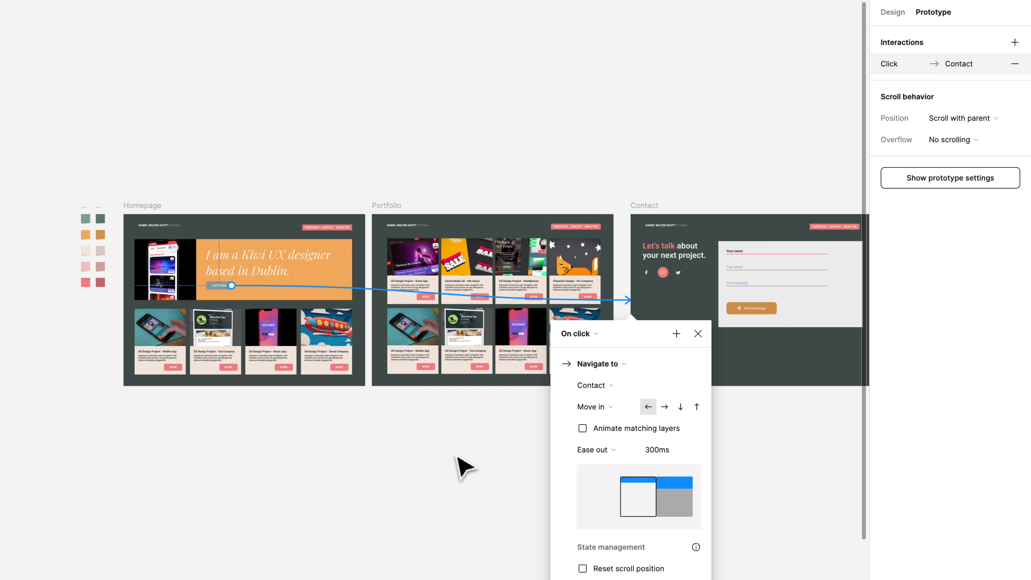
Prototype the Contact page's site title to navigate on click to the Homepage frame
click(463, 467)
click(667, 226)
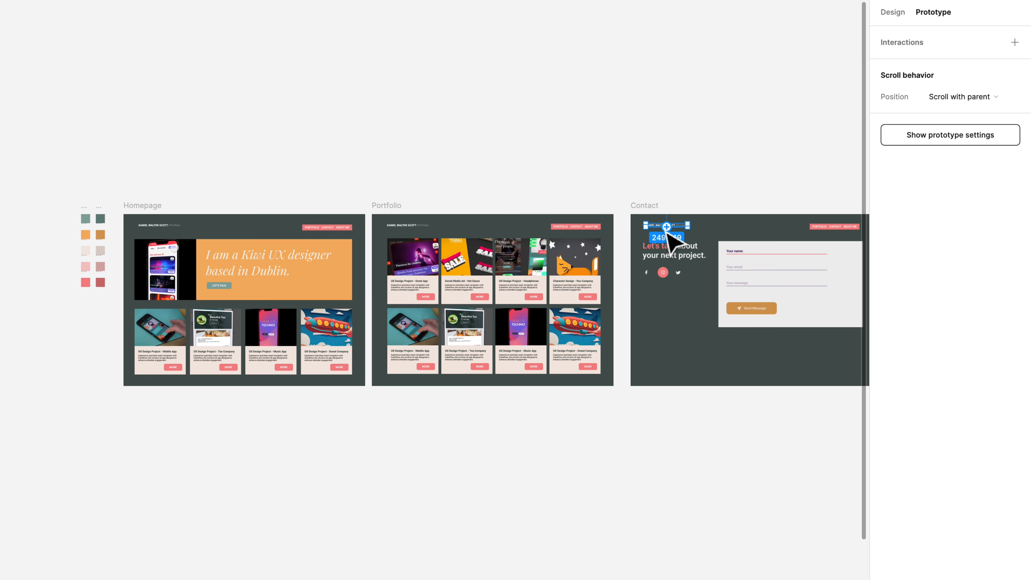
drag(667, 226, 349, 267)
click(331, 185)
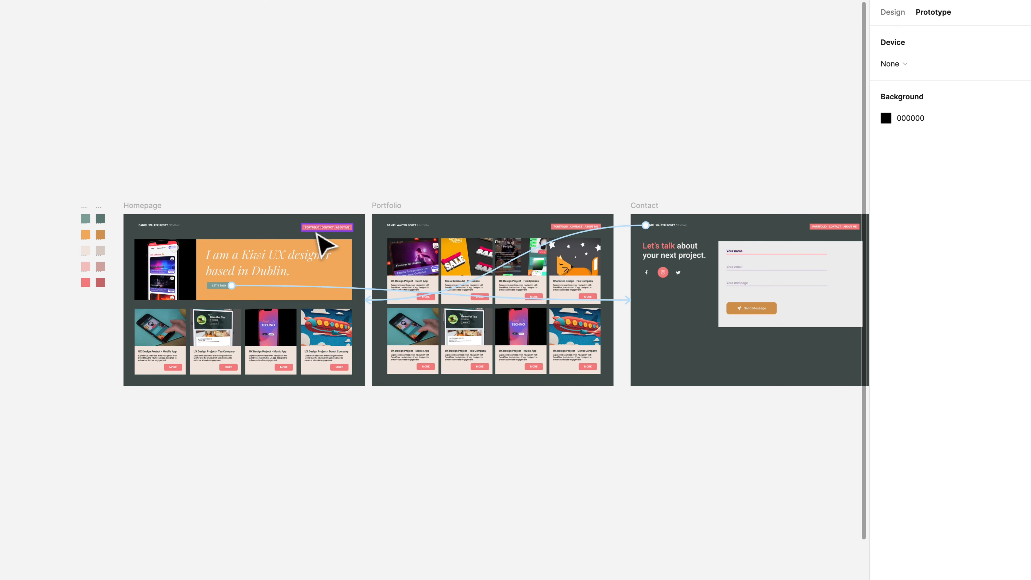
Prototype the Homepage nav's PORTFOLIO item to navigate on click to the Portfolio frame, keeping the Move in animation
click(312, 230)
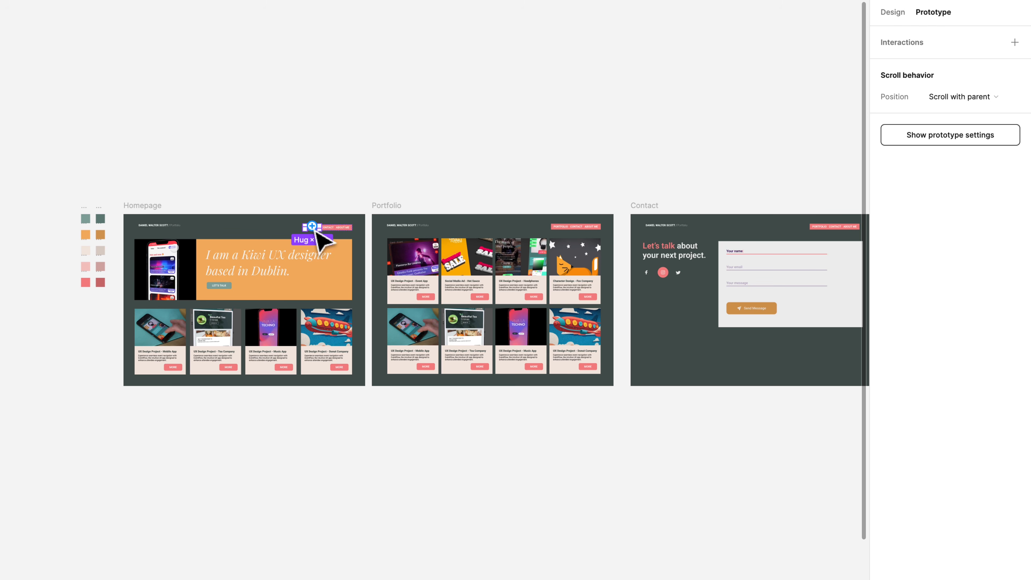
drag(312, 230, 386, 292)
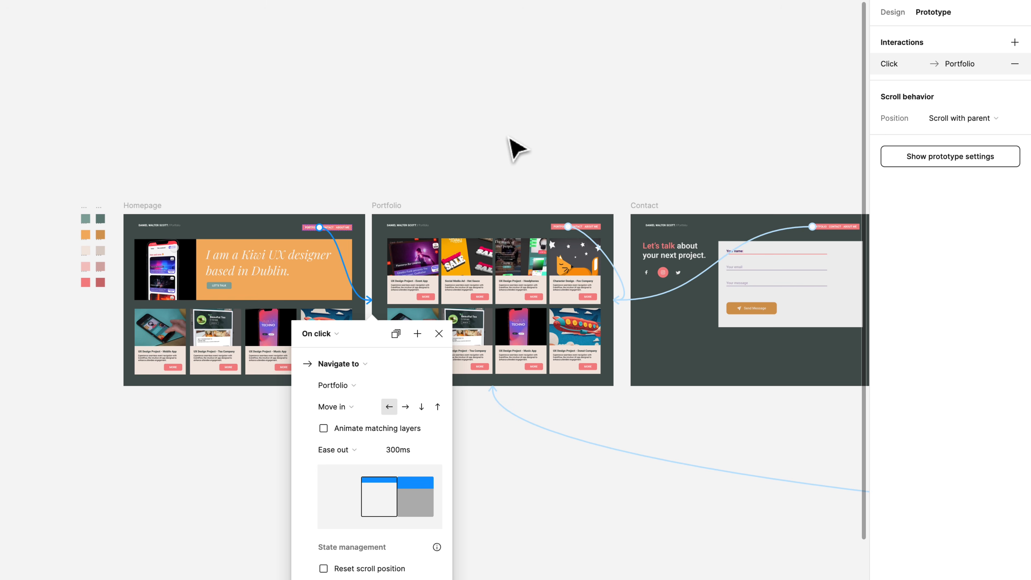
click(515, 148)
Prototype the Portfolio page's site title to navigate on click to the Homepage frame, keeping the Move in animation
click(422, 225)
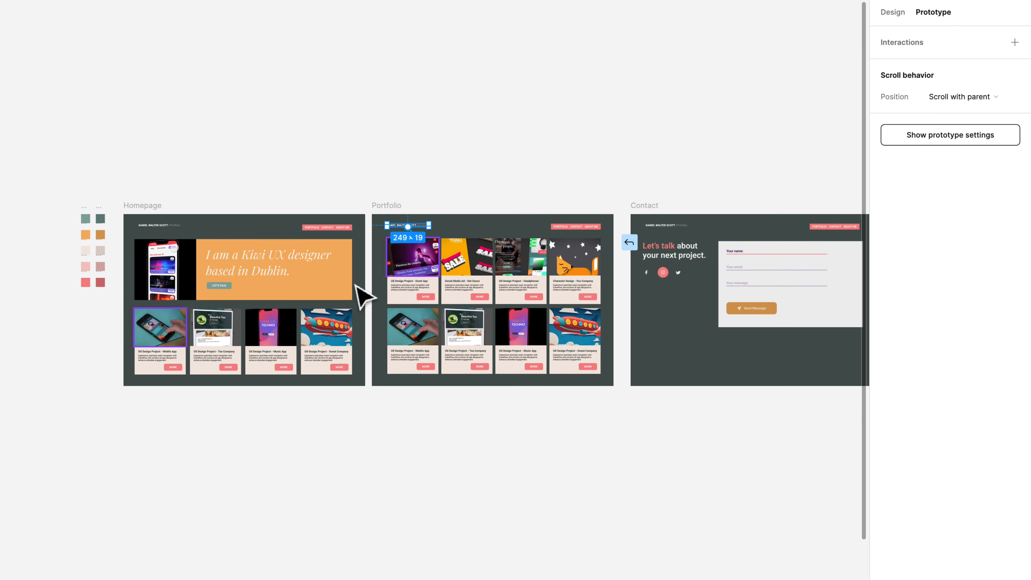
drag(356, 286, 291, 321)
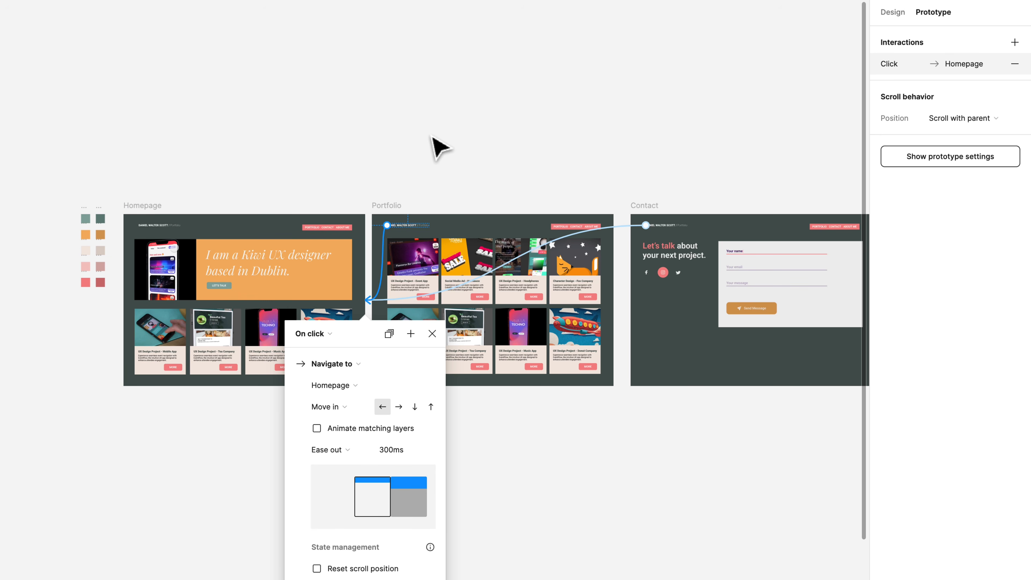
click(432, 138)
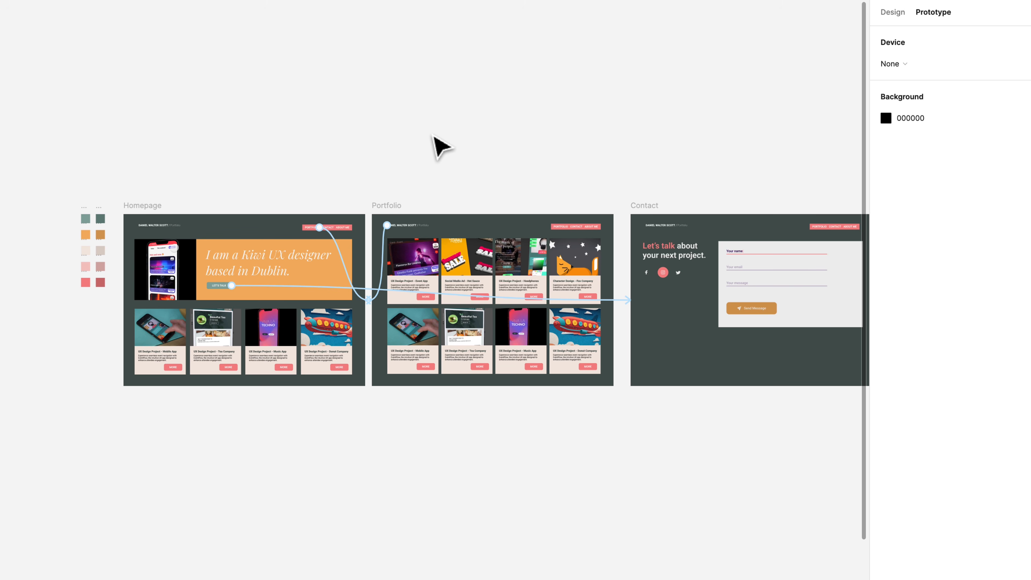
Present the prototype from the Homepage and test the LET'S TALK button and the Contact page's site title link
click(153, 207)
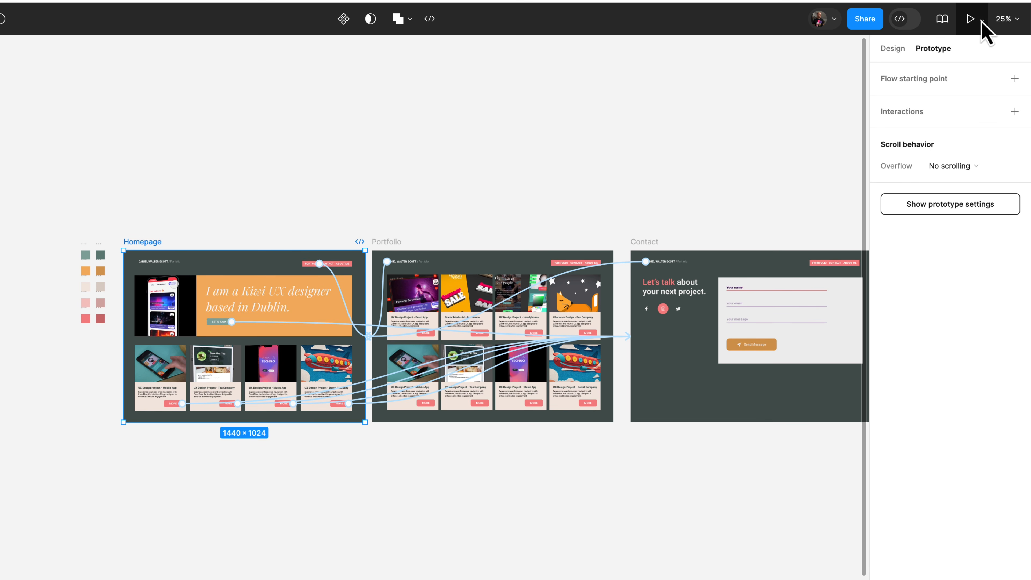
click(970, 20)
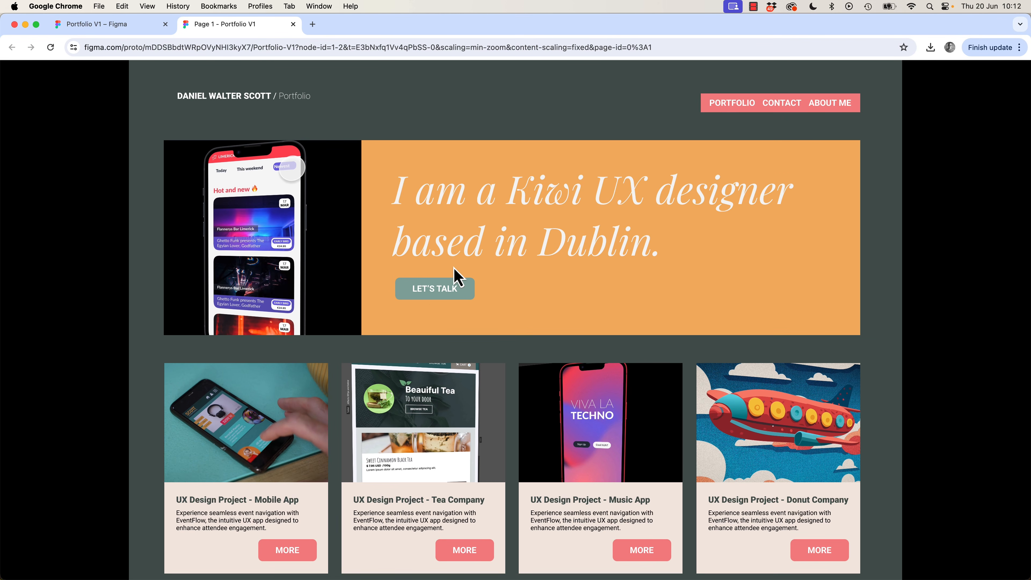
click(435, 295)
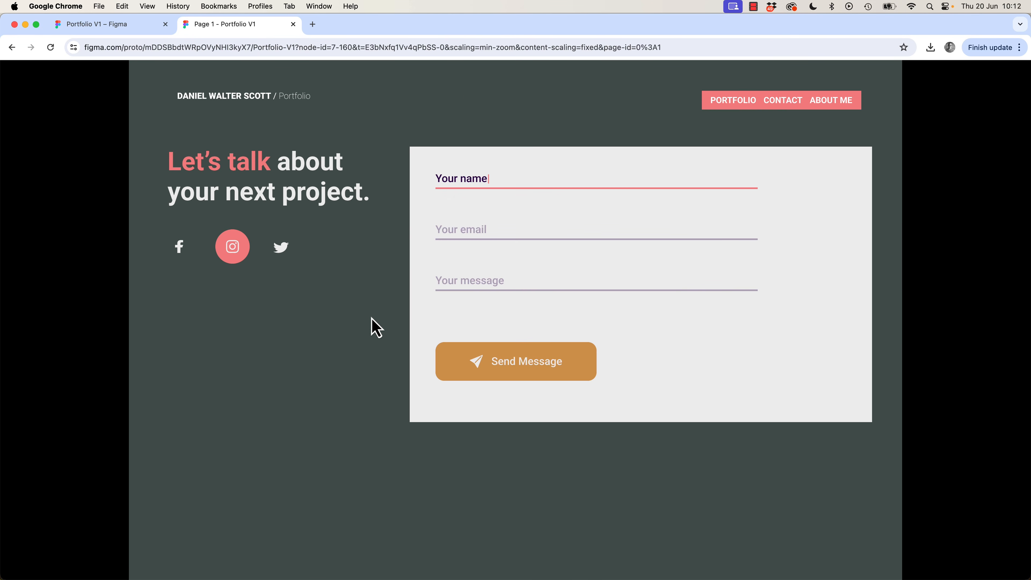
click(254, 98)
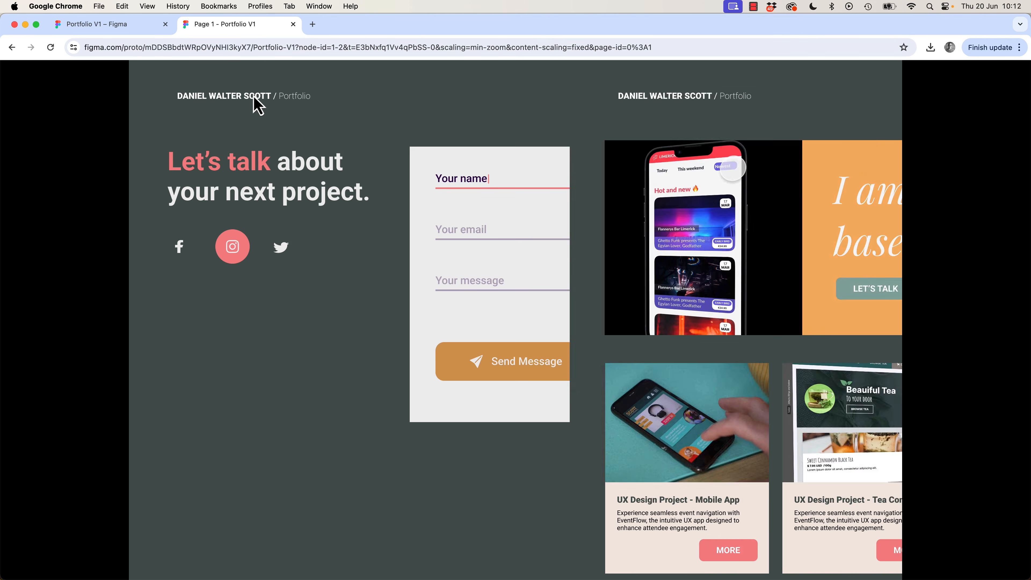
Test the PORTFOLIO nav link, the LET'S TALK and Send Message buttons, and the success page's site title link in the prototype
click(750, 105)
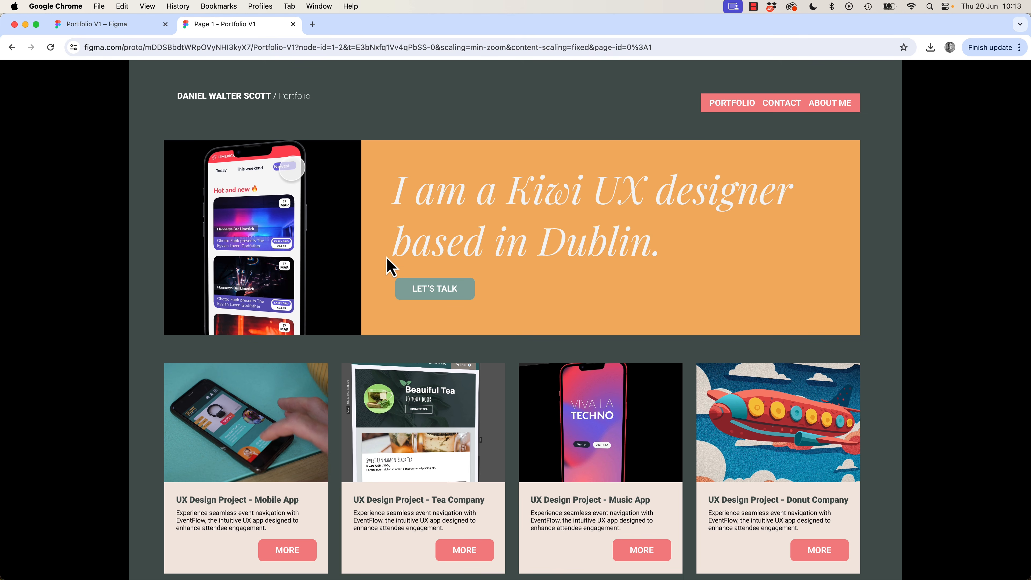
click(415, 291)
click(510, 361)
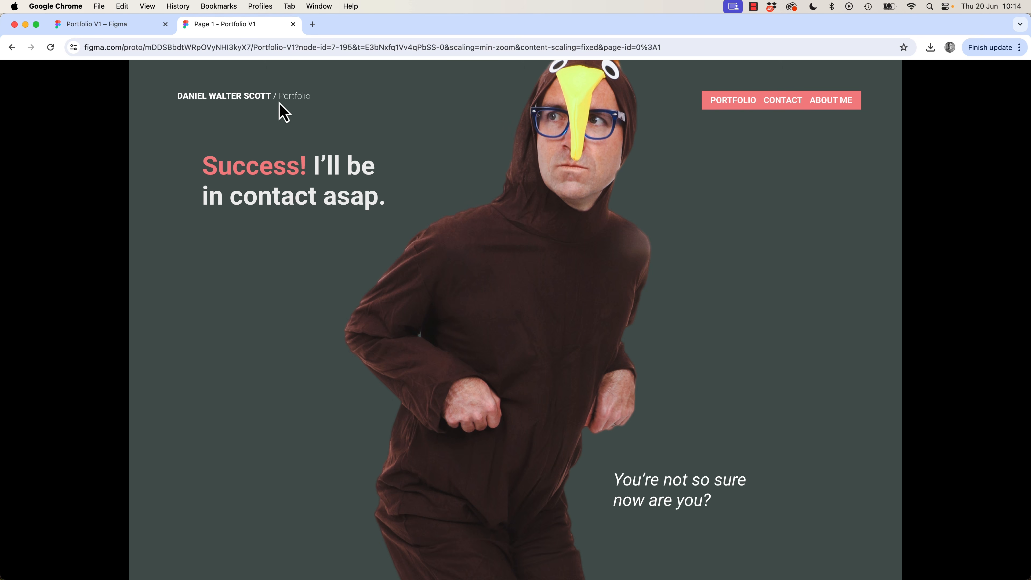
click(242, 97)
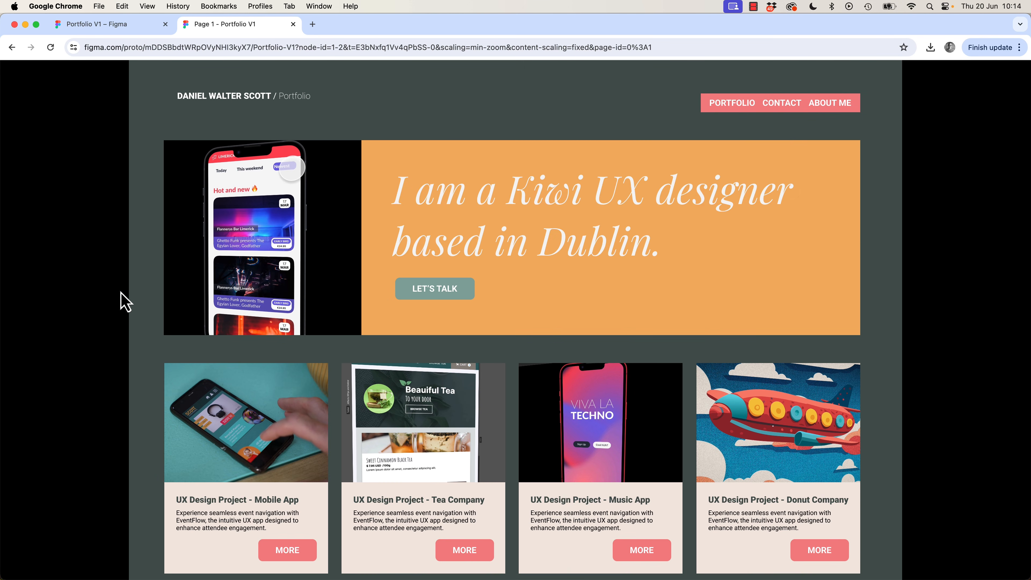